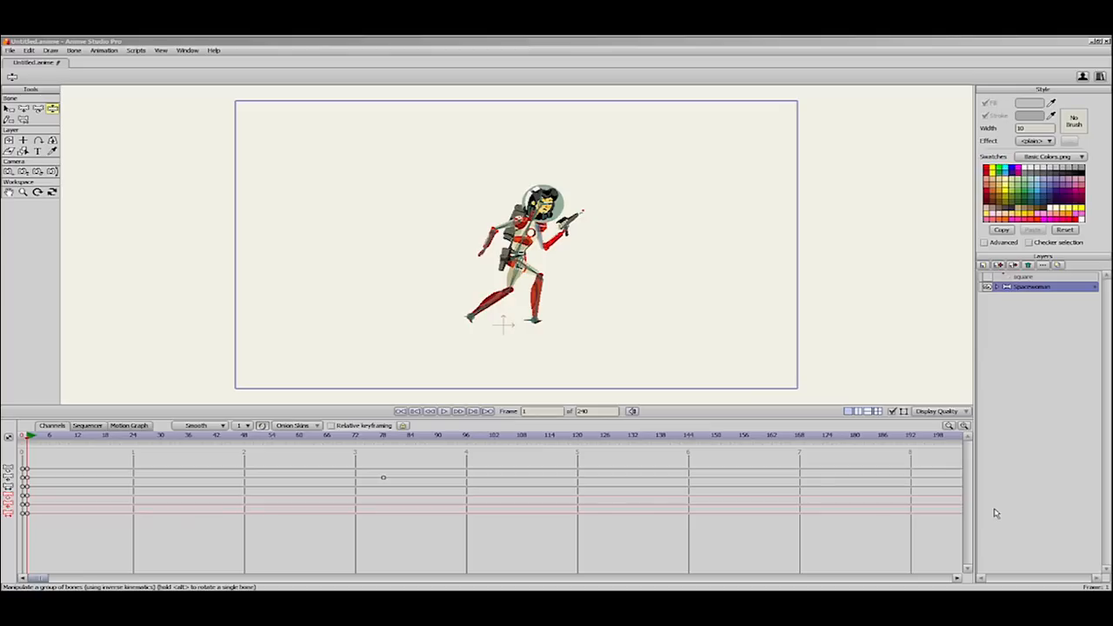
# Step: Adjust both of the spacewoman's feet on frame 1 to set the legs in a wide stride pose
pyautogui.click(772, 64)
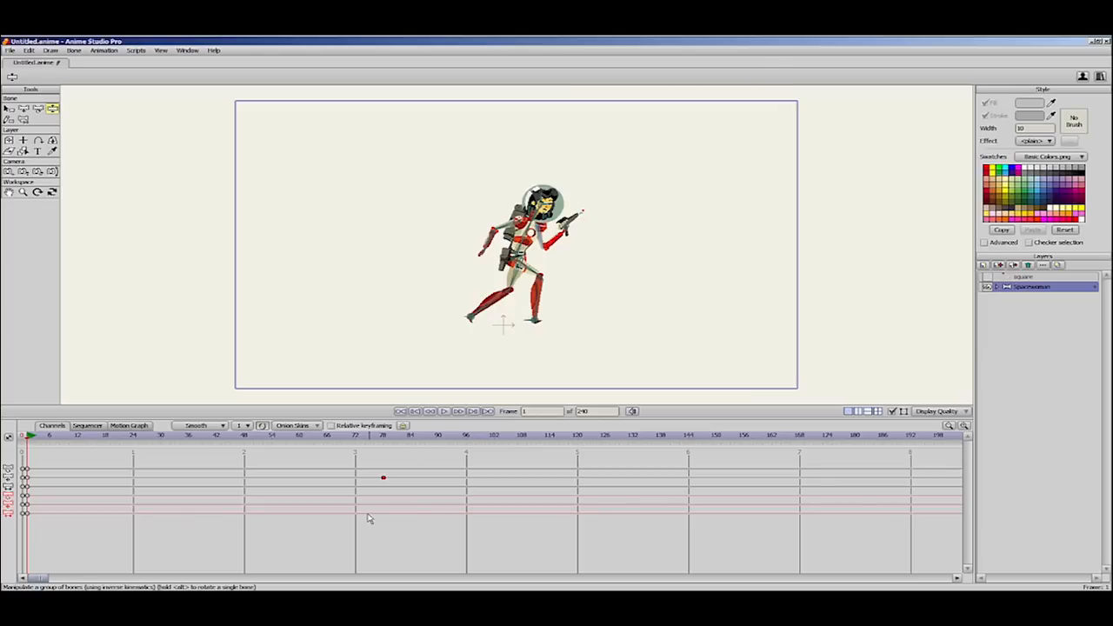
pyautogui.moveTo(614, 323); pyautogui.dragTo(556, 297)
pyautogui.moveTo(688, 290); pyautogui.dragTo(847, 264)
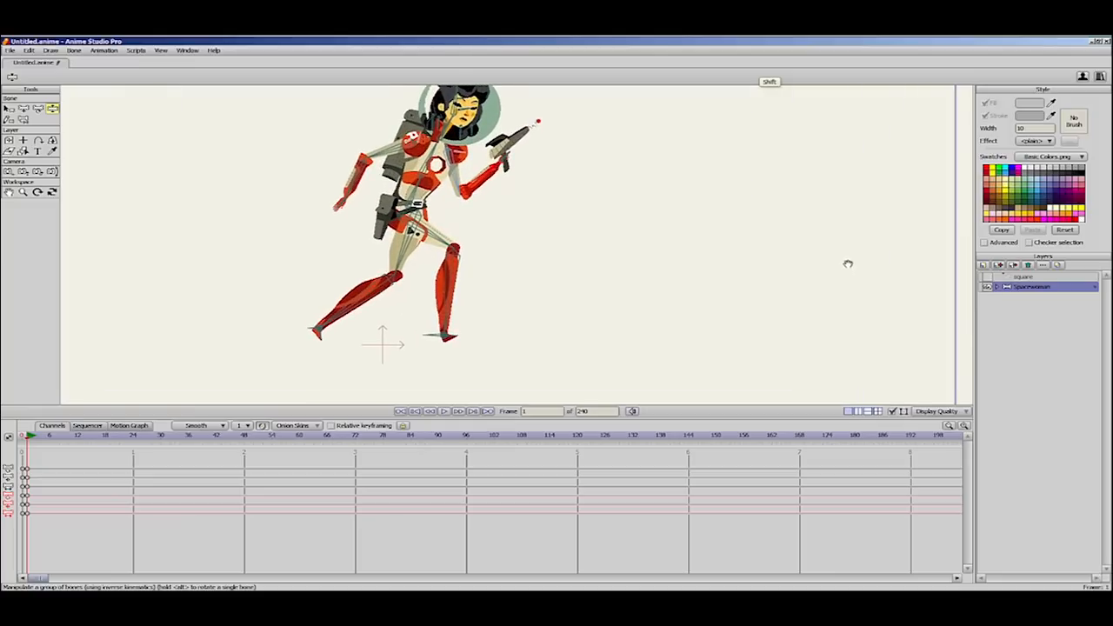
pyautogui.moveTo(614, 265); pyautogui.dragTo(612, 292)
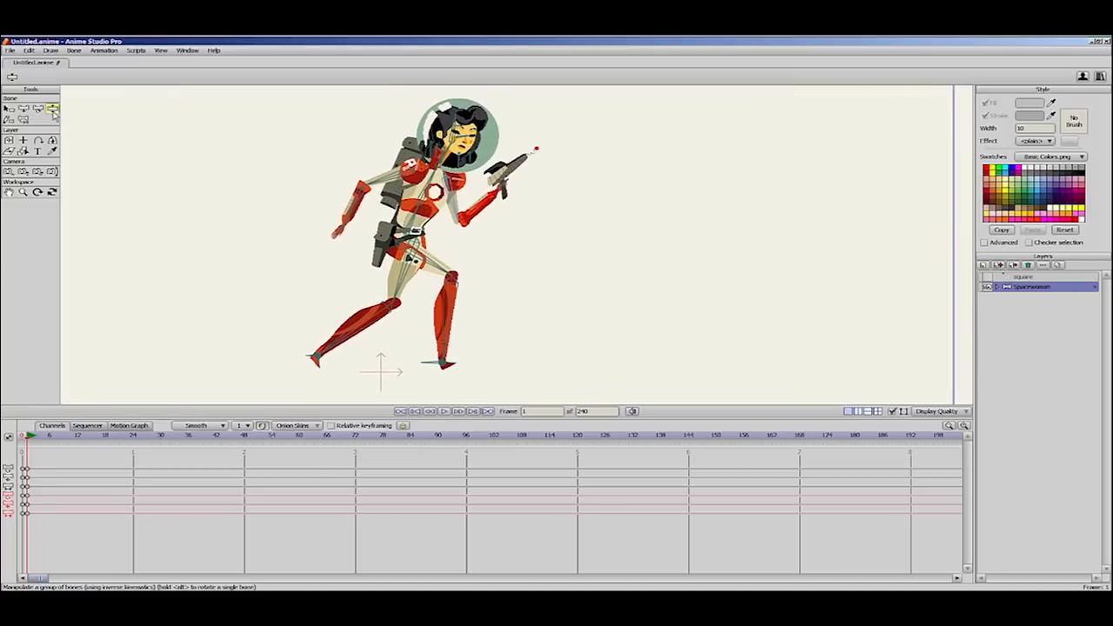
pyautogui.moveTo(432, 368); pyautogui.dragTo(431, 371)
pyautogui.click(461, 372)
pyautogui.click(303, 360)
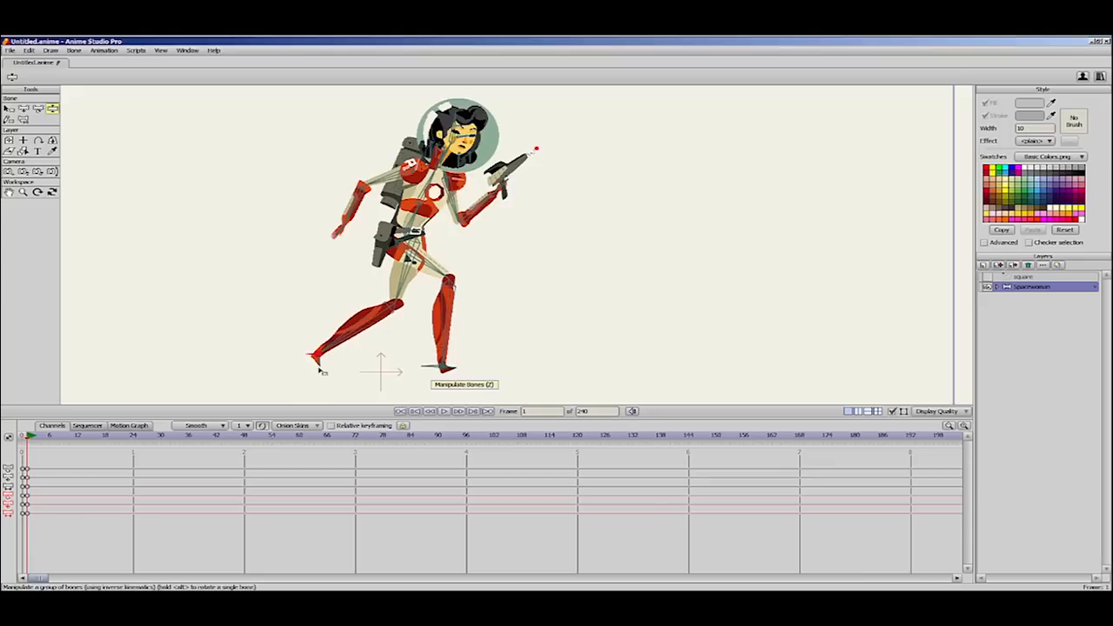
pyautogui.click(321, 367)
# Step: Reposition the gun arm and the rear arm on frame 1, and freeze the pose to key all bones
pyautogui.click(484, 199)
pyautogui.moveTo(485, 198); pyautogui.dragTo(492, 191)
pyautogui.moveTo(350, 210); pyautogui.dragTo(347, 233)
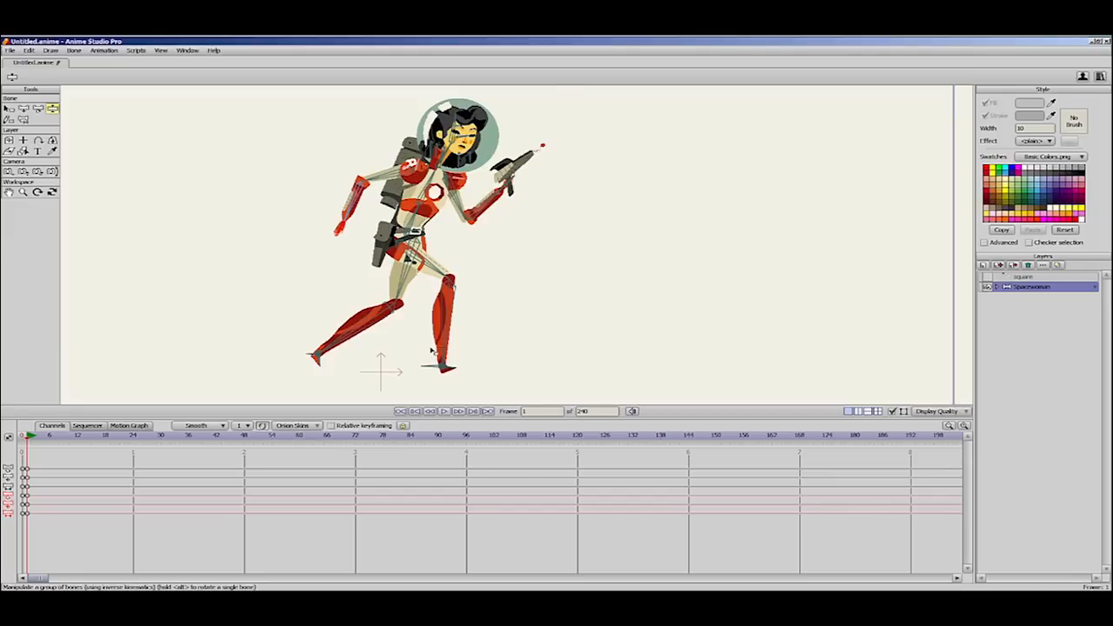
pyautogui.click(73, 51)
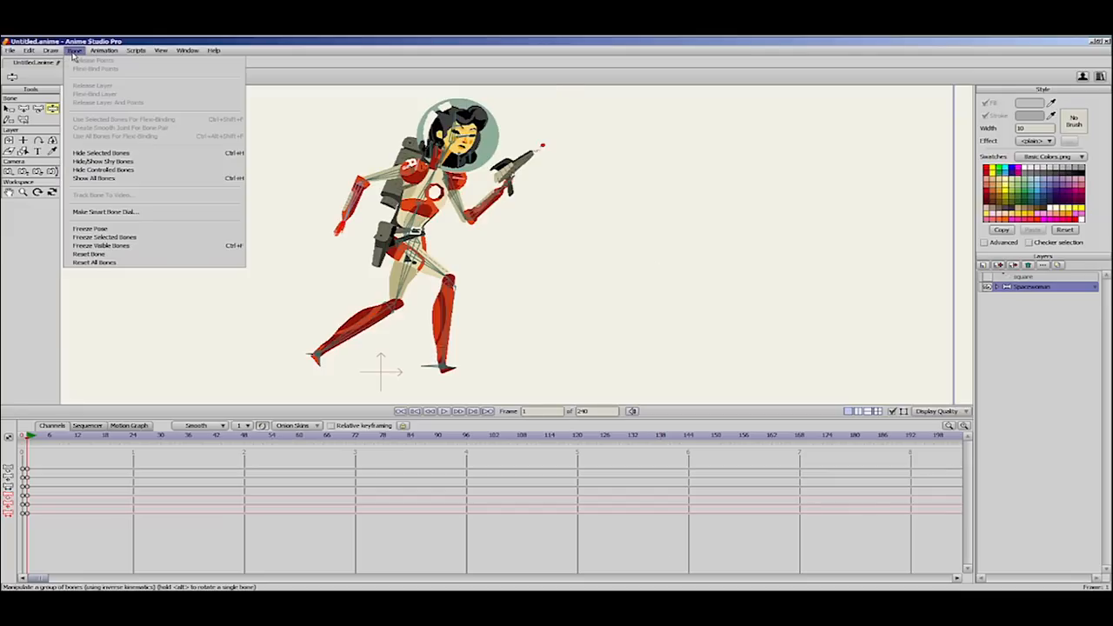
pyautogui.click(112, 230)
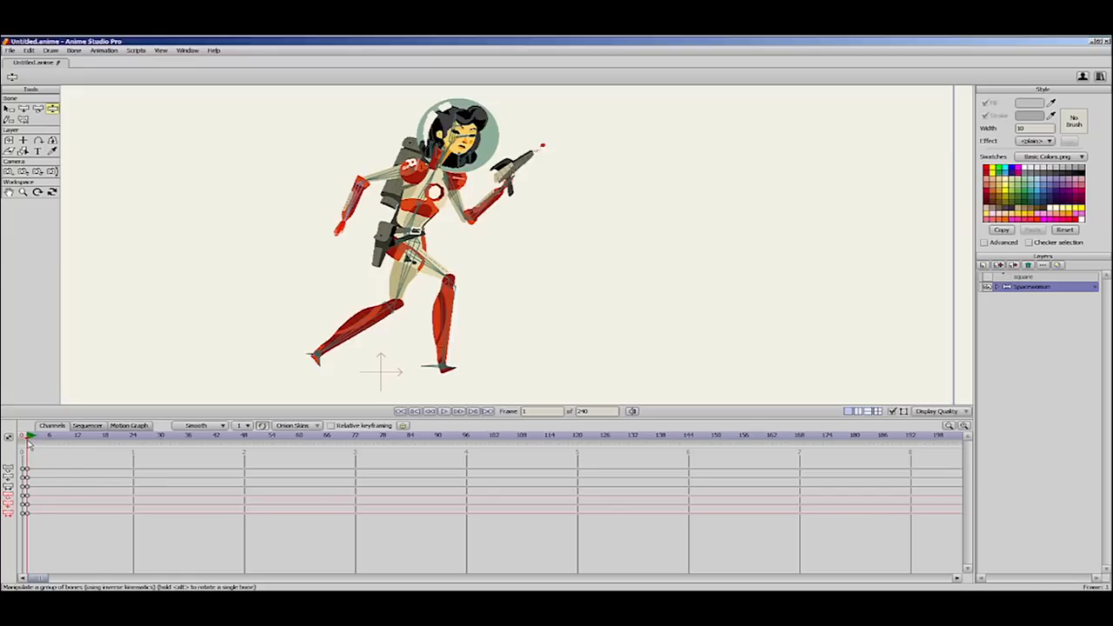
# Step: On frame 13, pose the opposite stride by swapping the legs' positions and swinging both arms the other way
pyautogui.moveTo(32, 442); pyautogui.dragTo(84, 448)
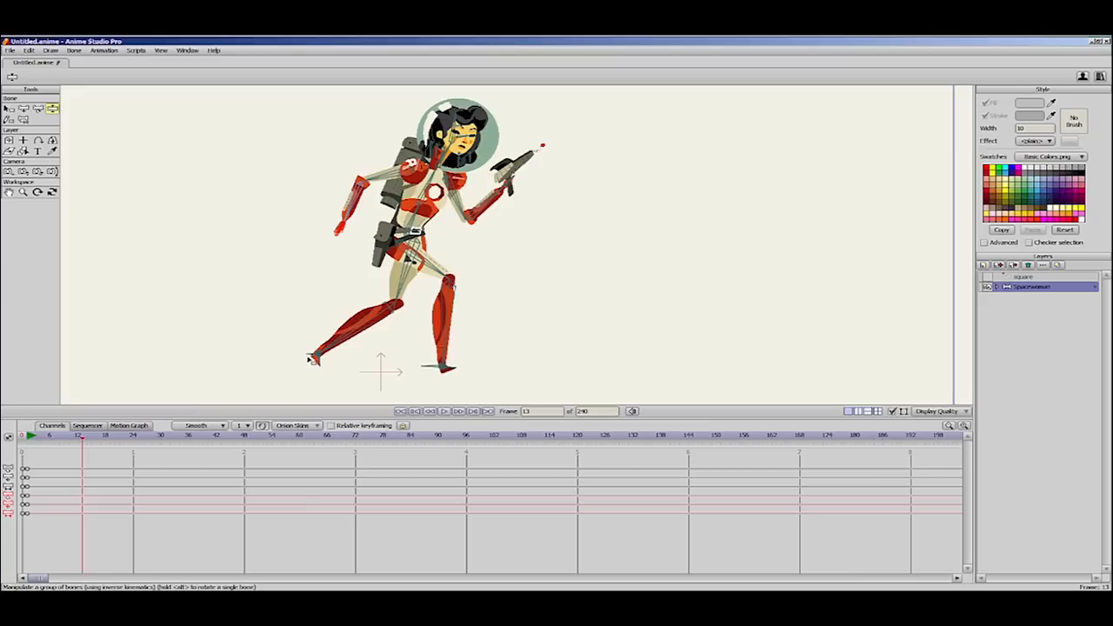
pyautogui.moveTo(313, 359)
pyautogui.mouseDown()
pyautogui.moveTo(417, 366)
pyautogui.moveTo(346, 364)
pyautogui.moveTo(344, 378)
pyautogui.moveTo(322, 362)
pyautogui.mouseUp()
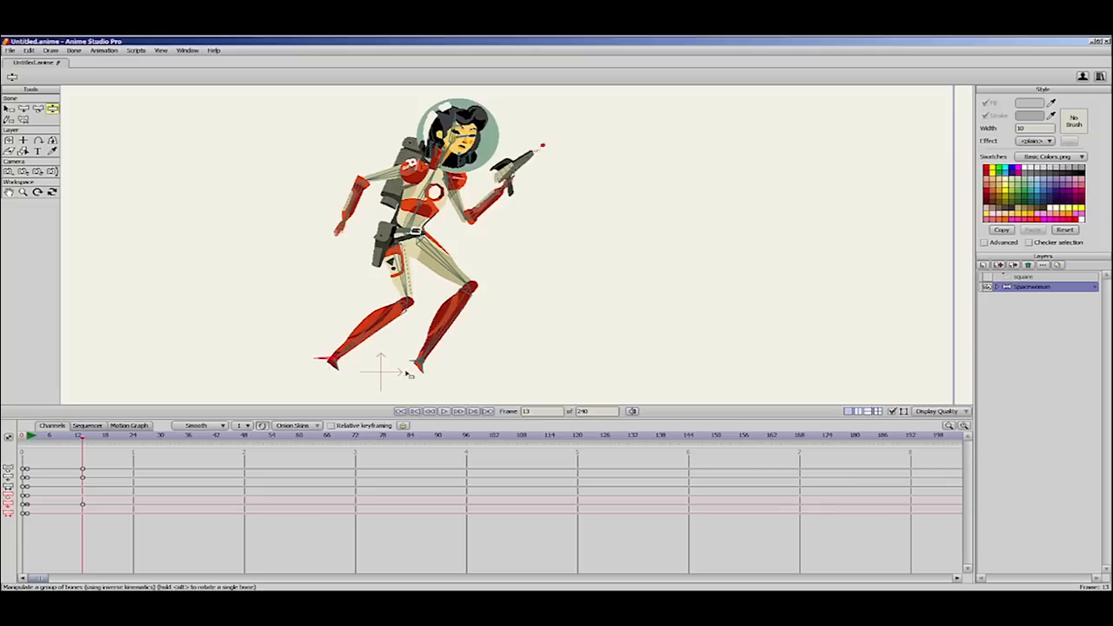
pyautogui.moveTo(419, 369)
pyautogui.mouseDown()
pyautogui.moveTo(440, 381)
pyautogui.moveTo(452, 369)
pyautogui.moveTo(423, 366)
pyautogui.mouseUp()
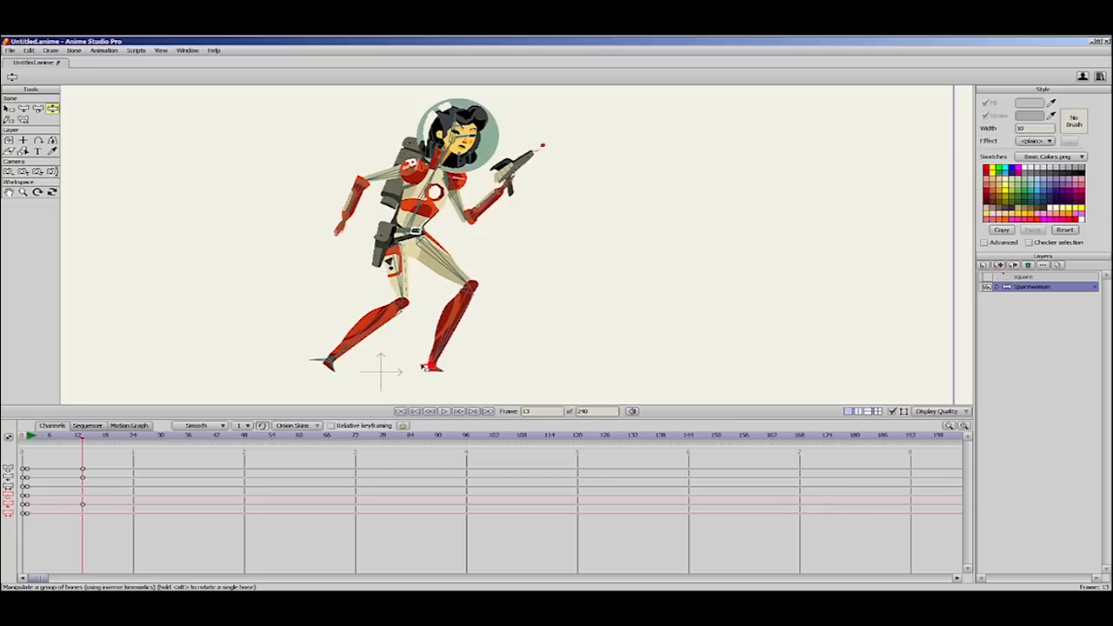
pyautogui.moveTo(368, 204); pyautogui.dragTo(437, 235)
pyautogui.moveTo(509, 173); pyautogui.dragTo(470, 205)
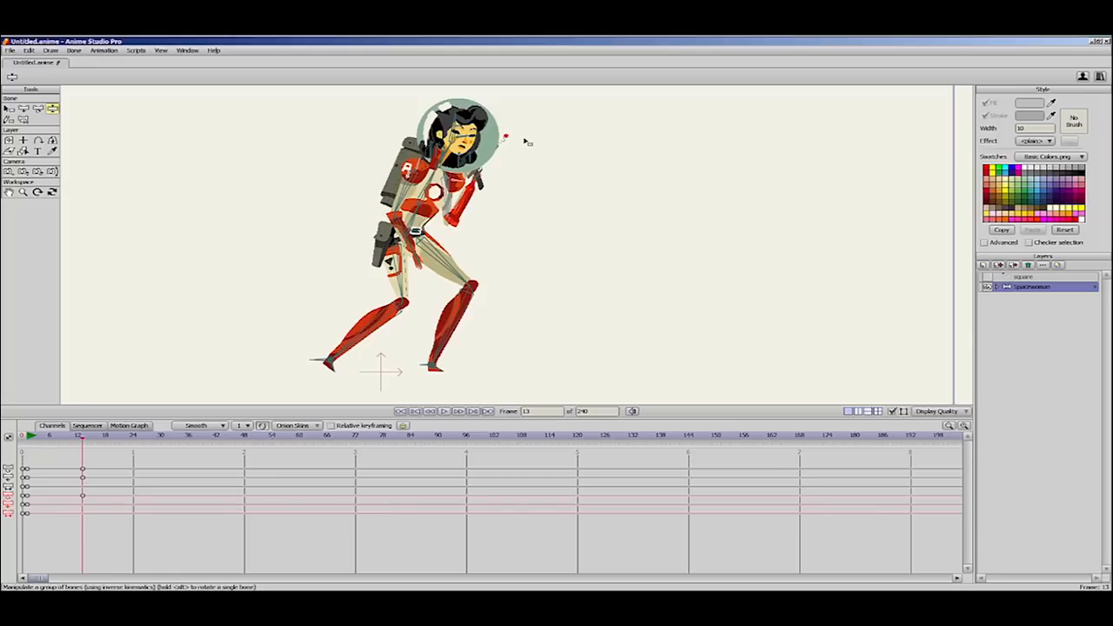
pyautogui.moveTo(404, 222); pyautogui.dragTo(397, 224)
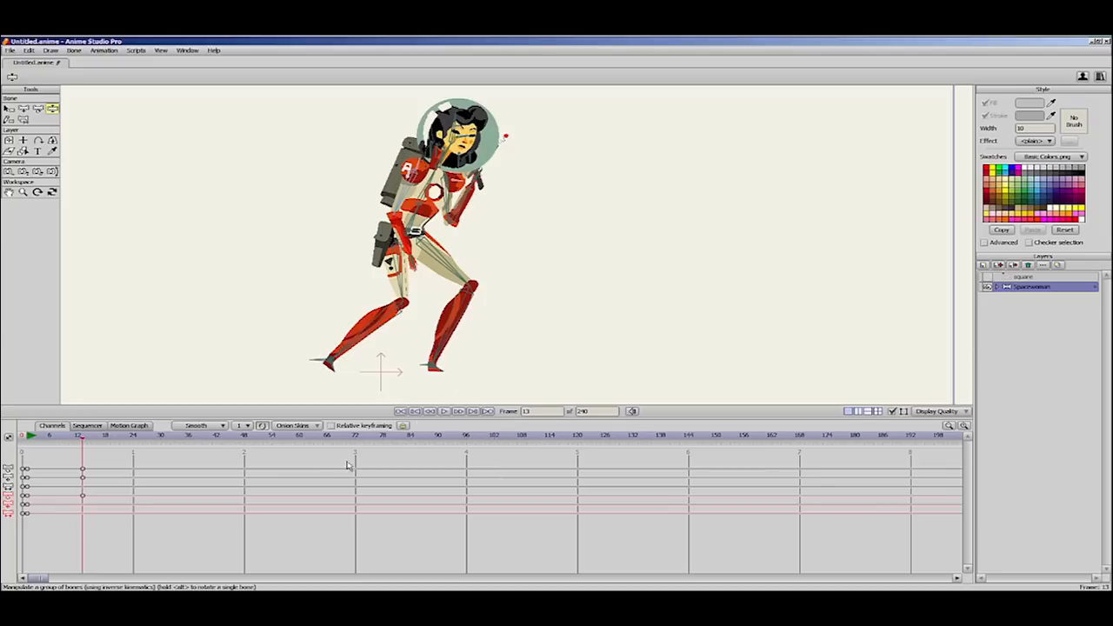
# Step: Enable onion skins, try the Draw behind option, and place the onion skin marker on frame 1 instead of frame 12
pyautogui.click(264, 427)
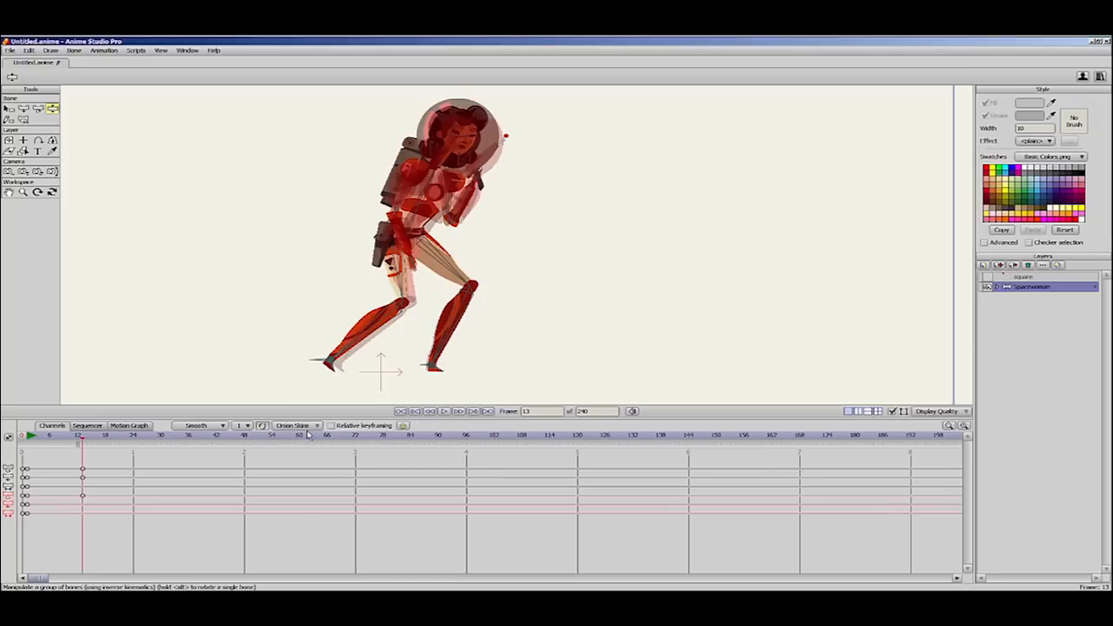
pyautogui.click(294, 429)
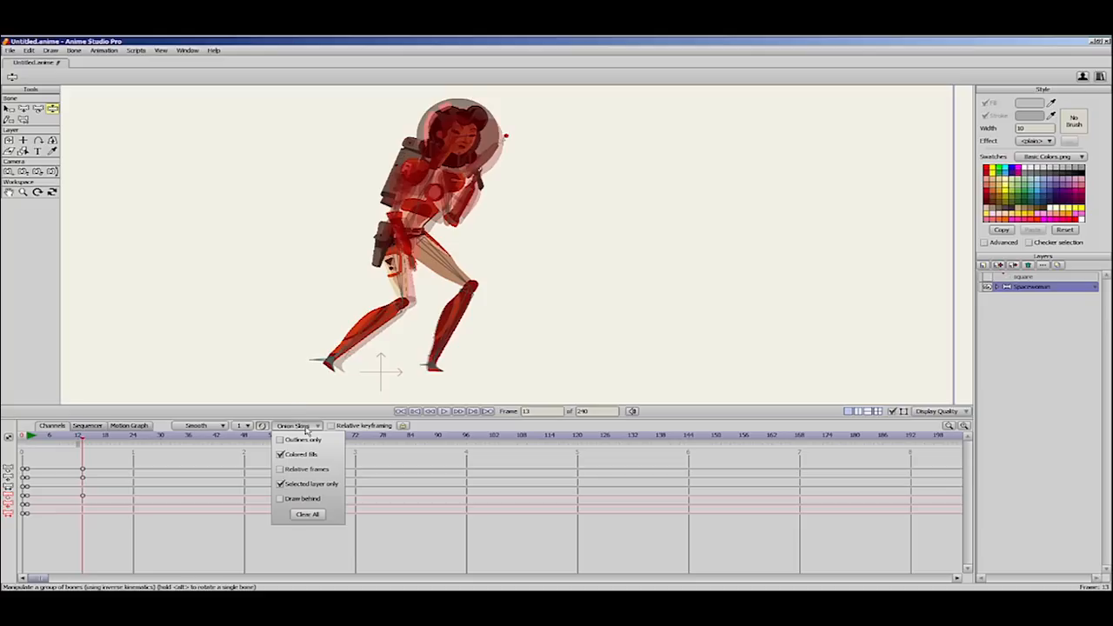
pyautogui.click(304, 502)
pyautogui.click(304, 503)
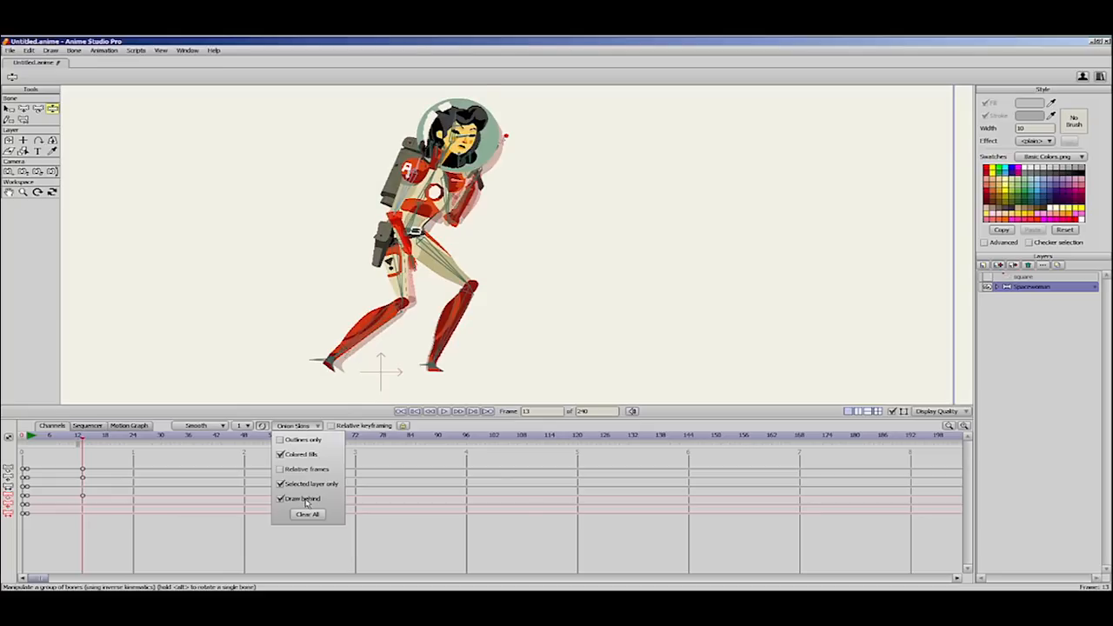
pyautogui.click(304, 501)
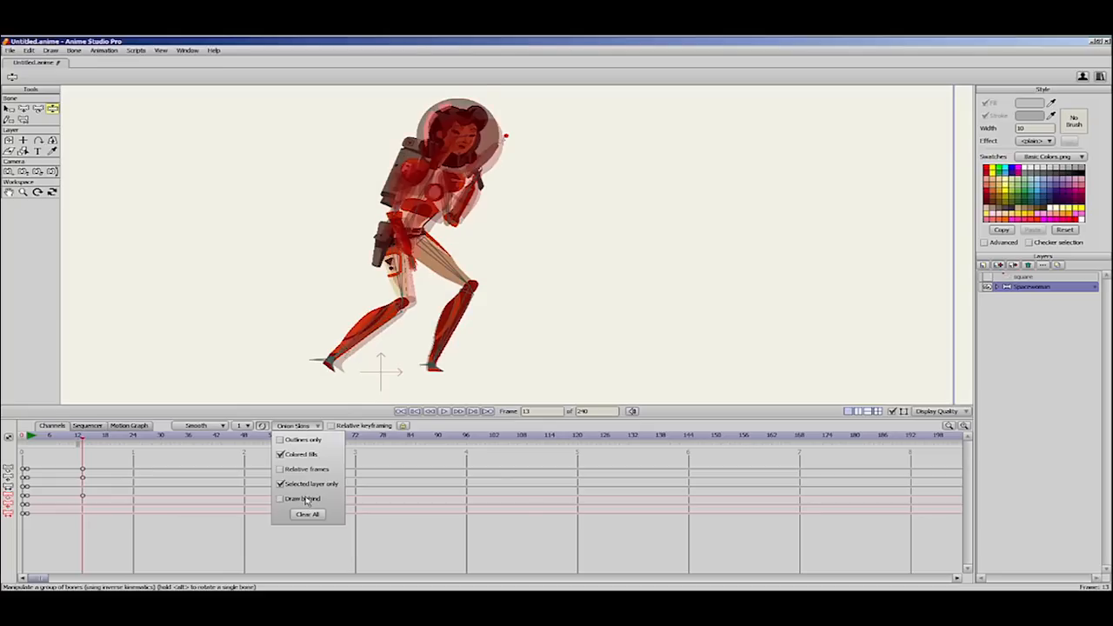
pyautogui.click(365, 480)
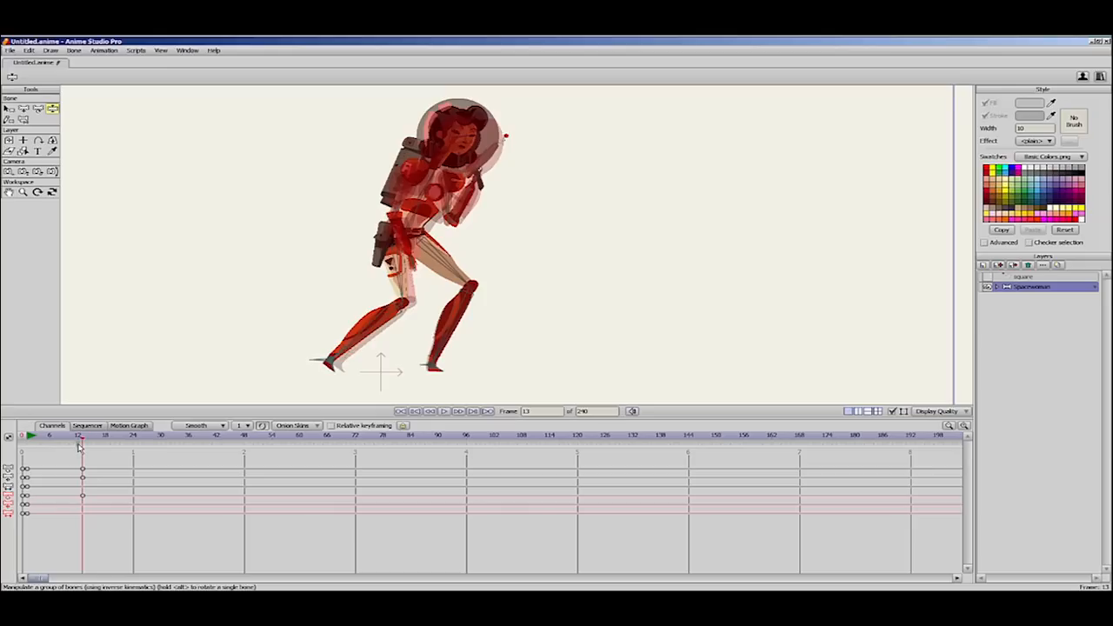
pyautogui.click(79, 447)
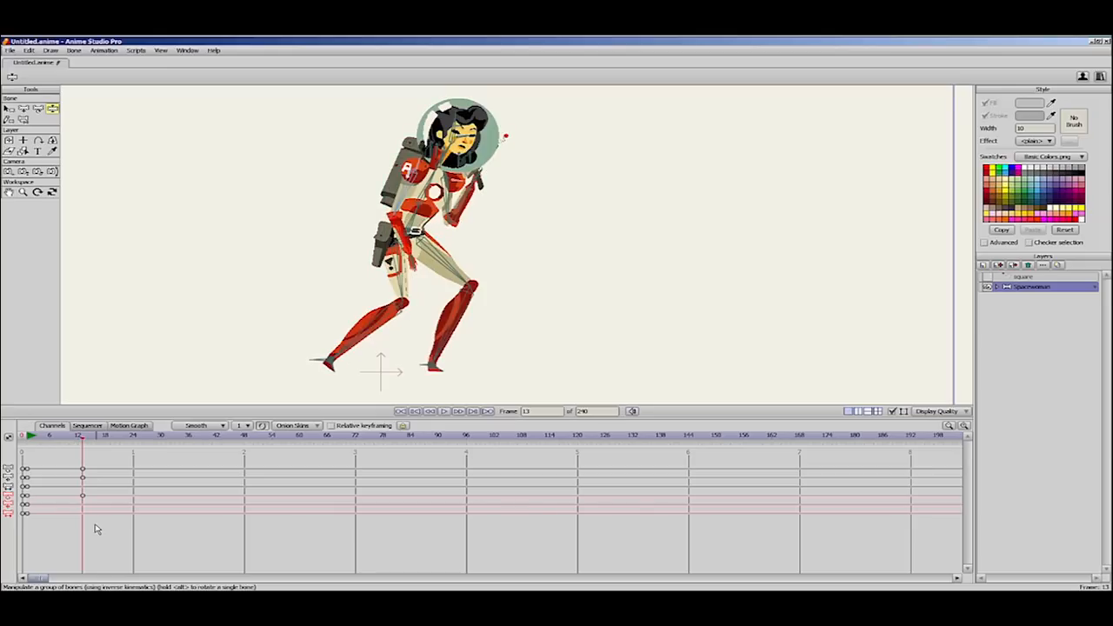
pyautogui.click(28, 449)
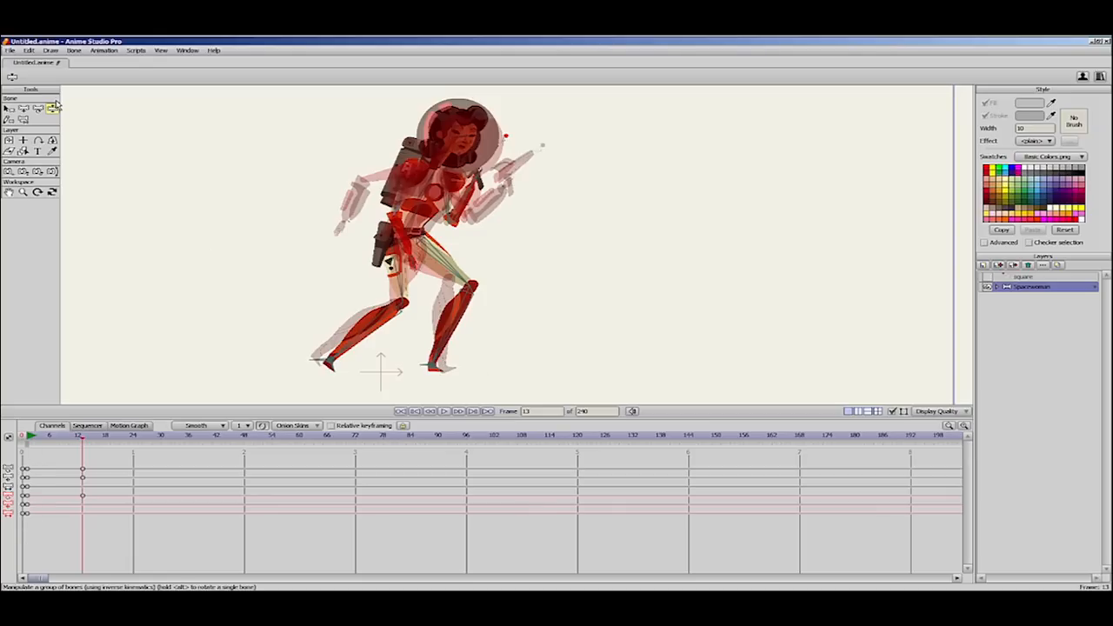
# Step: Align both feet on frame 13 with the onion-skinned frame 1 pose, and freeze the pose
pyautogui.moveTo(326, 364); pyautogui.dragTo(310, 357)
pyautogui.click(331, 368)
pyautogui.moveTo(414, 380); pyautogui.dragTo(435, 368)
pyautogui.click(446, 366)
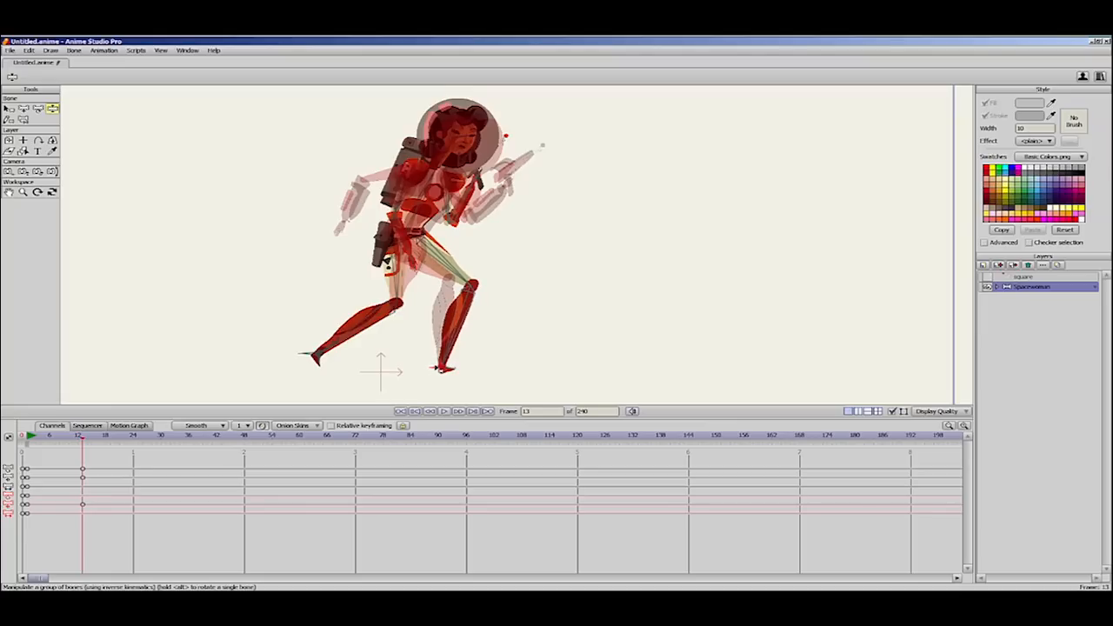
pyautogui.click(75, 50)
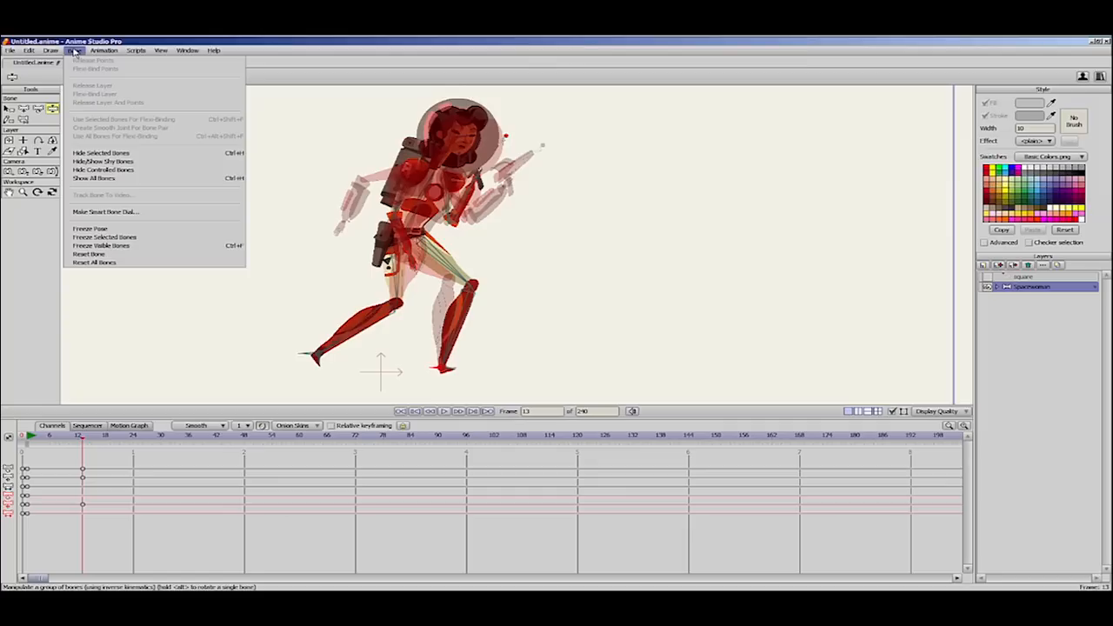
pyautogui.click(127, 229)
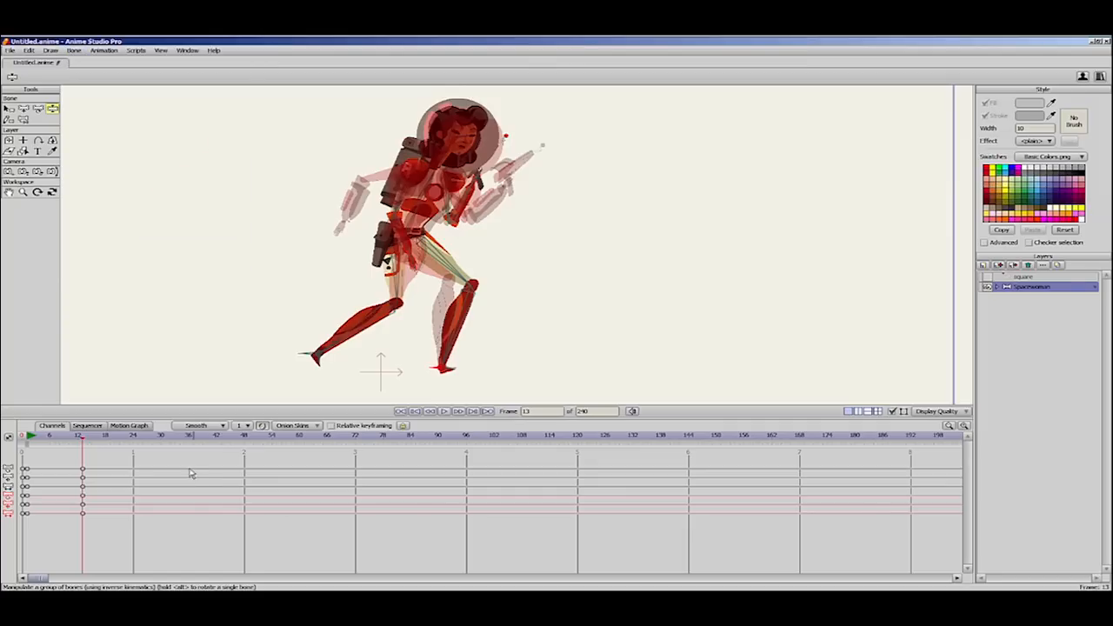
# Step: Copy all the frame 1 bone keyframes to frame 25 and remove the onion skin marker from frame 1
pyautogui.click(97, 440)
pyautogui.moveTo(103, 443); pyautogui.dragTo(136, 441)
pyautogui.moveTo(32, 463); pyautogui.dragTo(30, 534)
pyautogui.moveTo(37, 462); pyautogui.dragTo(29, 522)
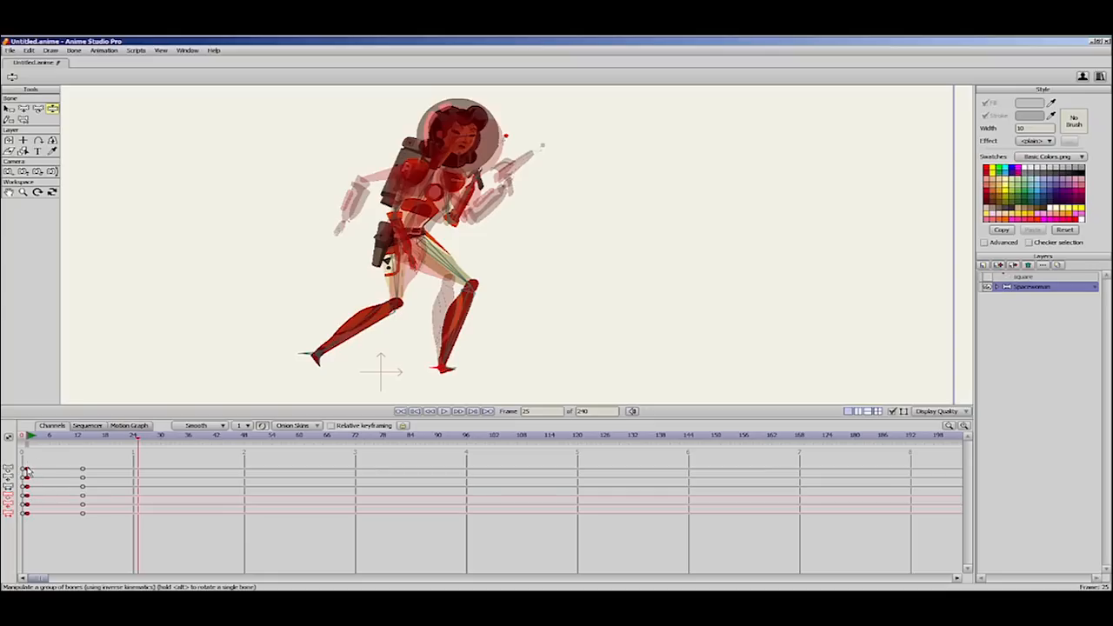
pyautogui.hotkey('ctrl', 'v')
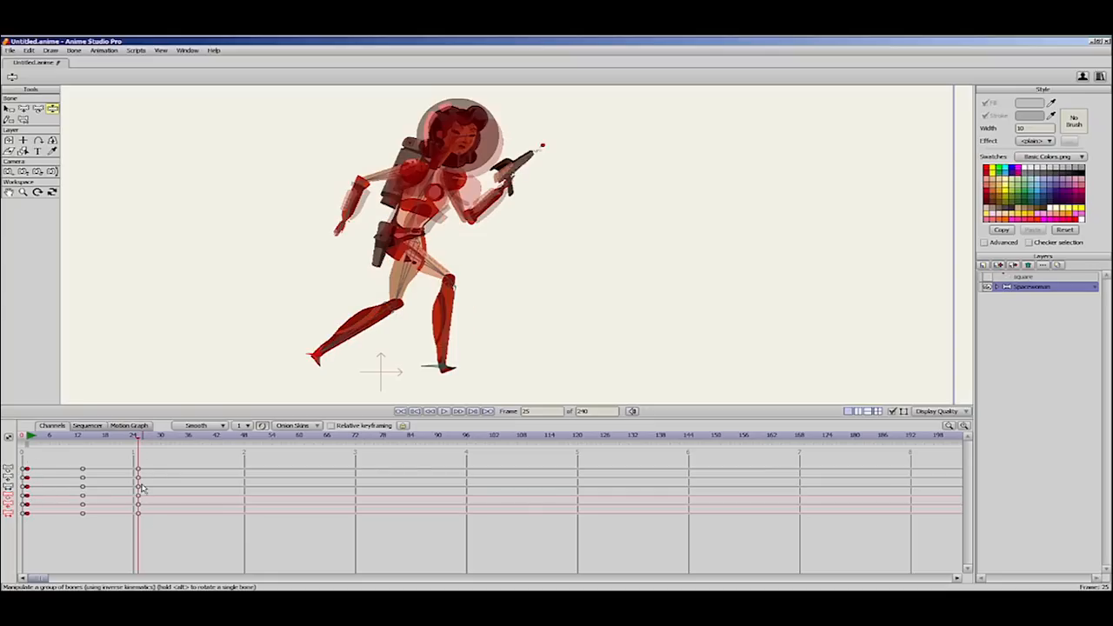
pyautogui.click(27, 444)
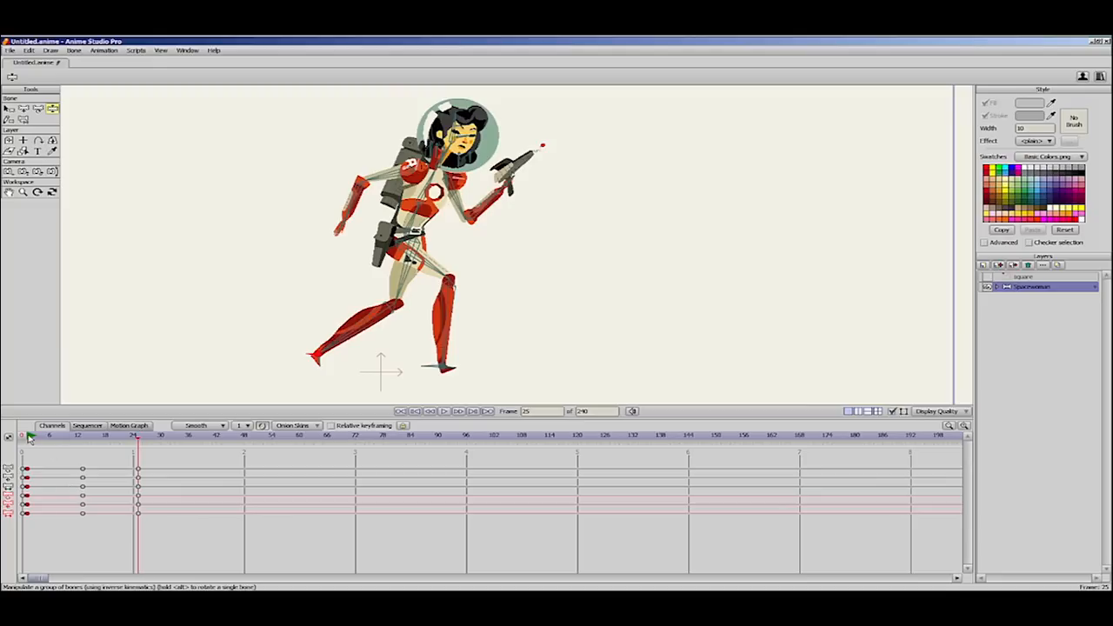
# Step: Preview the stride, and on frame 7 lift the foot that passes forward and adjust its angle
pyautogui.moveTo(28, 436); pyautogui.dragTo(131, 470)
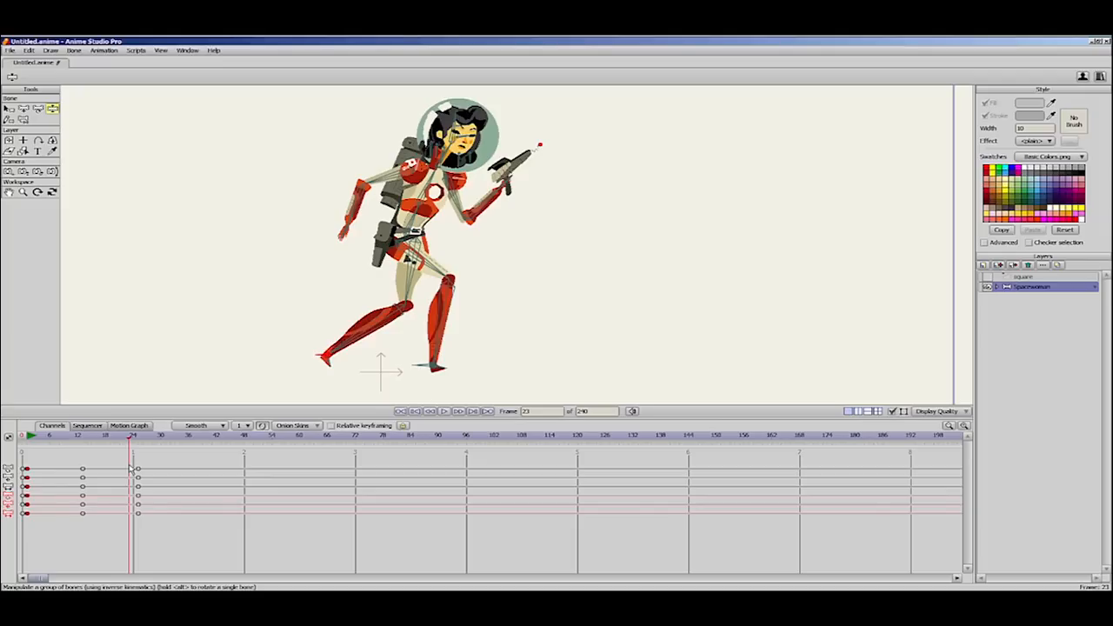
pyautogui.moveTo(28, 439); pyautogui.dragTo(55, 447)
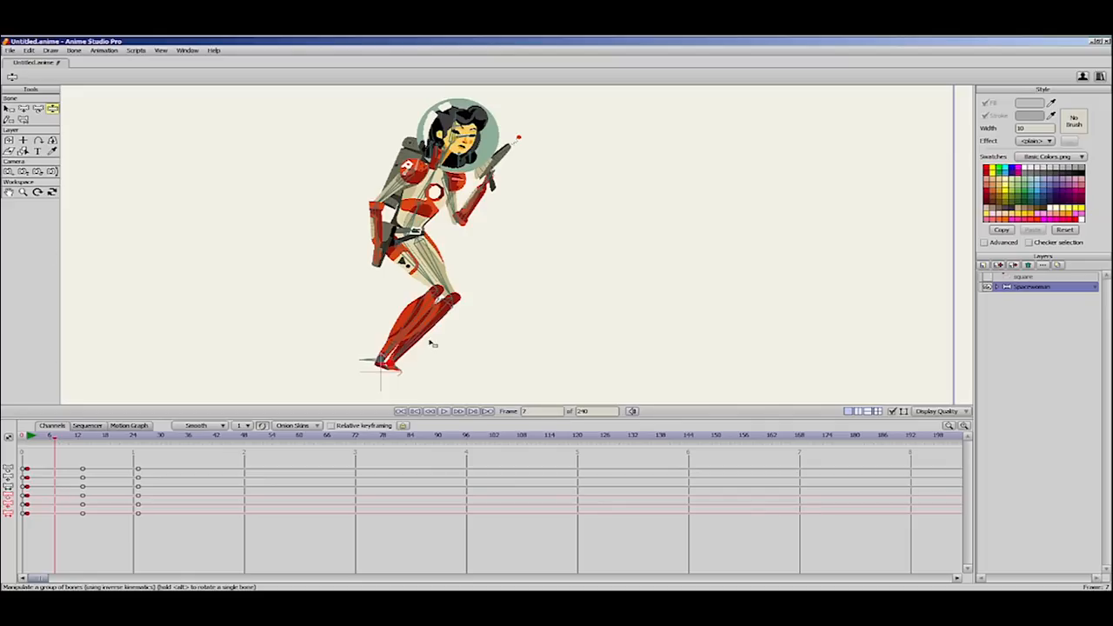
pyautogui.click(29, 439)
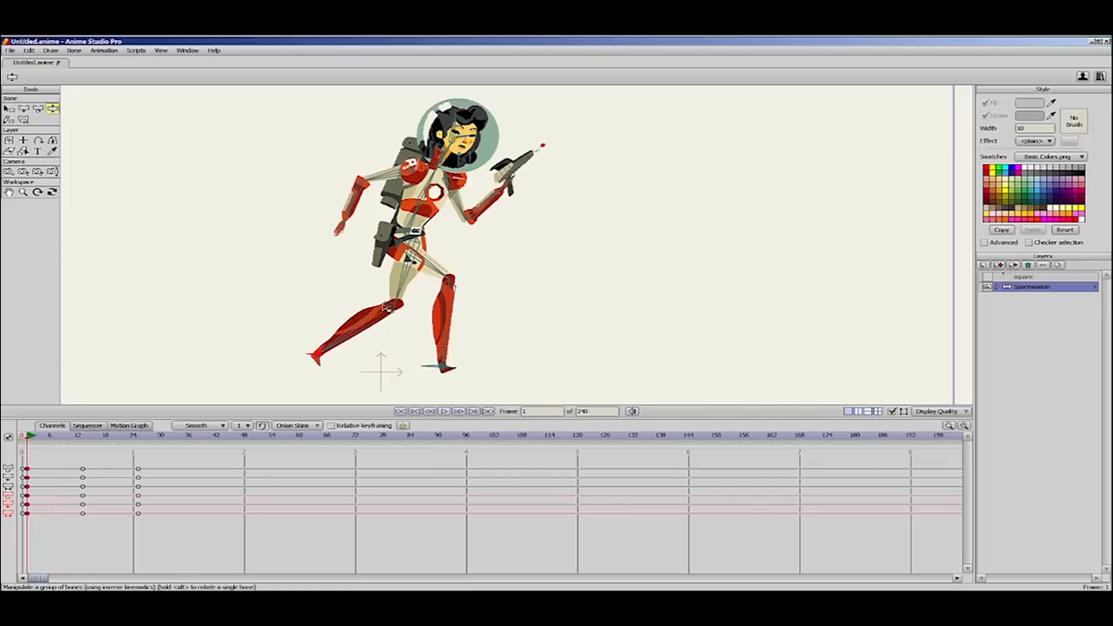
pyautogui.click(55, 438)
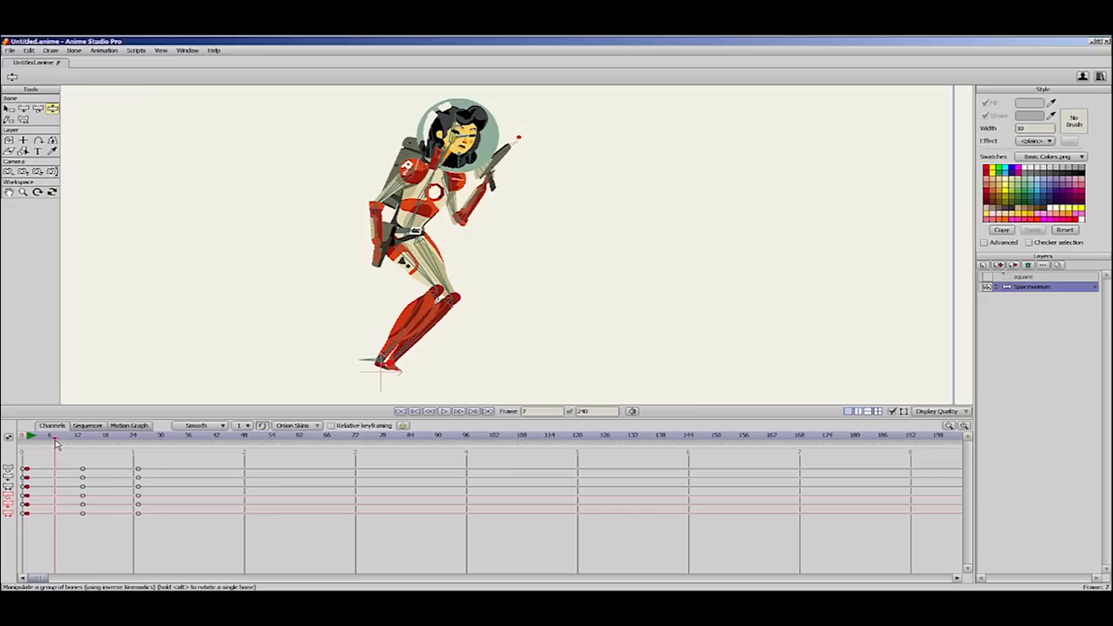
pyautogui.moveTo(433, 336); pyautogui.dragTo(422, 303)
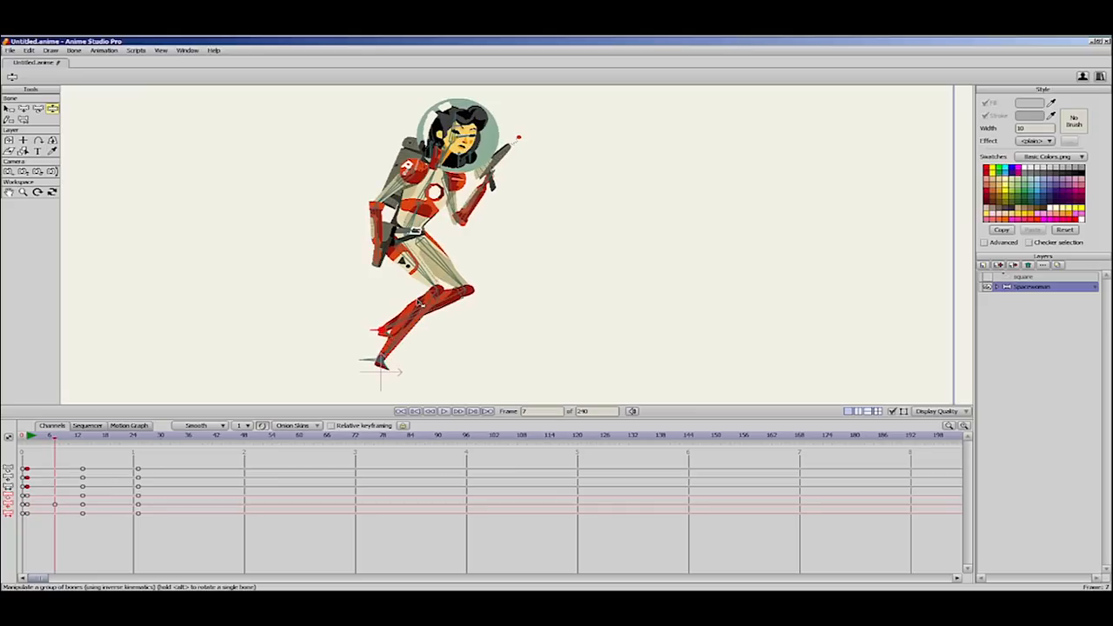
pyautogui.moveTo(390, 335); pyautogui.dragTo(380, 343)
pyautogui.click(389, 329)
# Step: On frame 19, lift the opposite passing foot off the ground and scrub the timeline to check the motion
pyautogui.moveTo(27, 440); pyautogui.dragTo(112, 441)
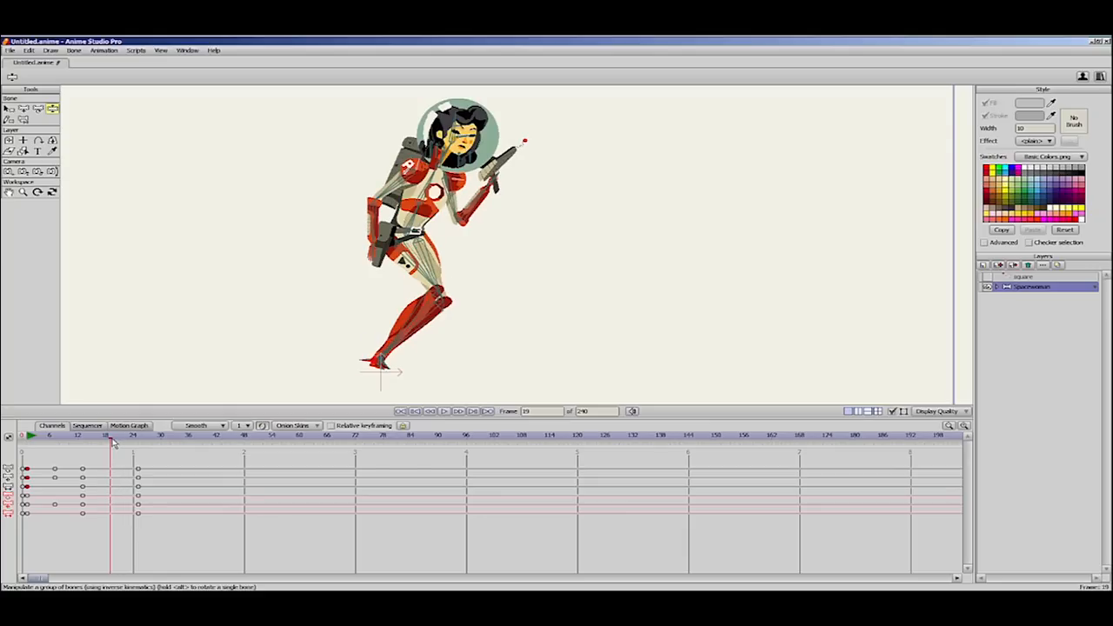
pyautogui.moveTo(380, 363); pyautogui.dragTo(377, 356)
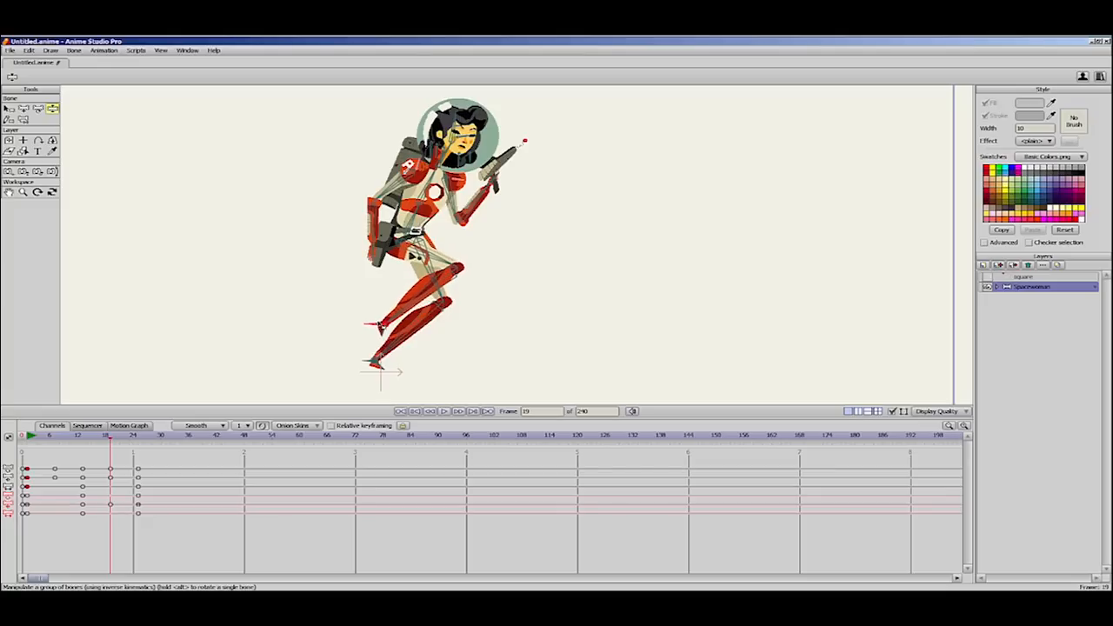
pyautogui.moveTo(70, 440); pyautogui.dragTo(46, 498)
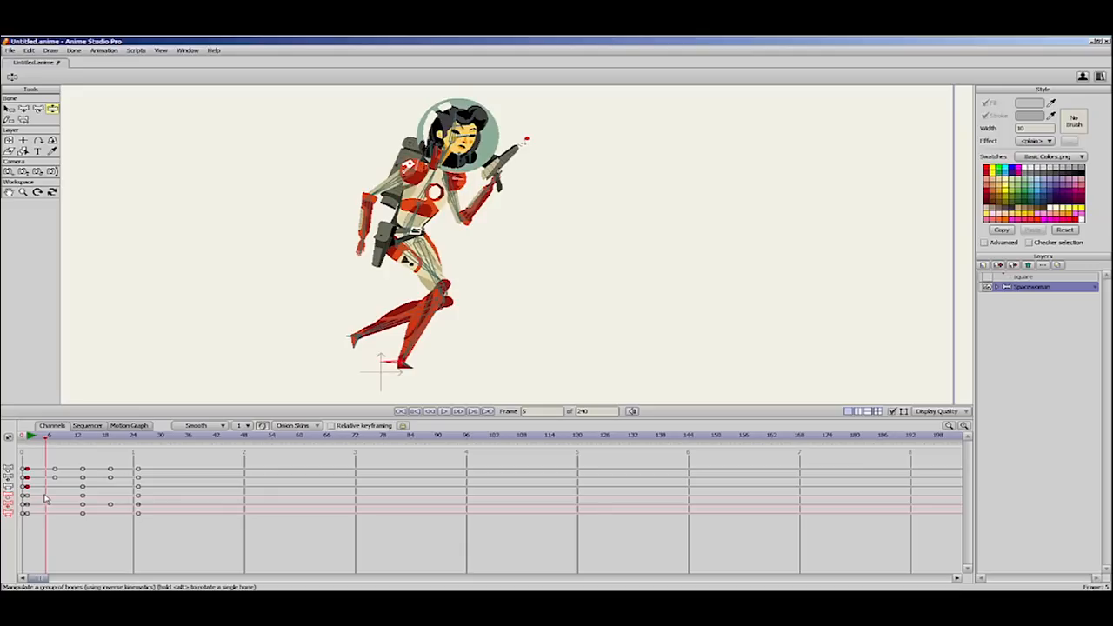
# Step: Lower the spacewoman's body at the hips on frame 4, raise it on frame 10, and scrub through the motion
pyautogui.click(41, 442)
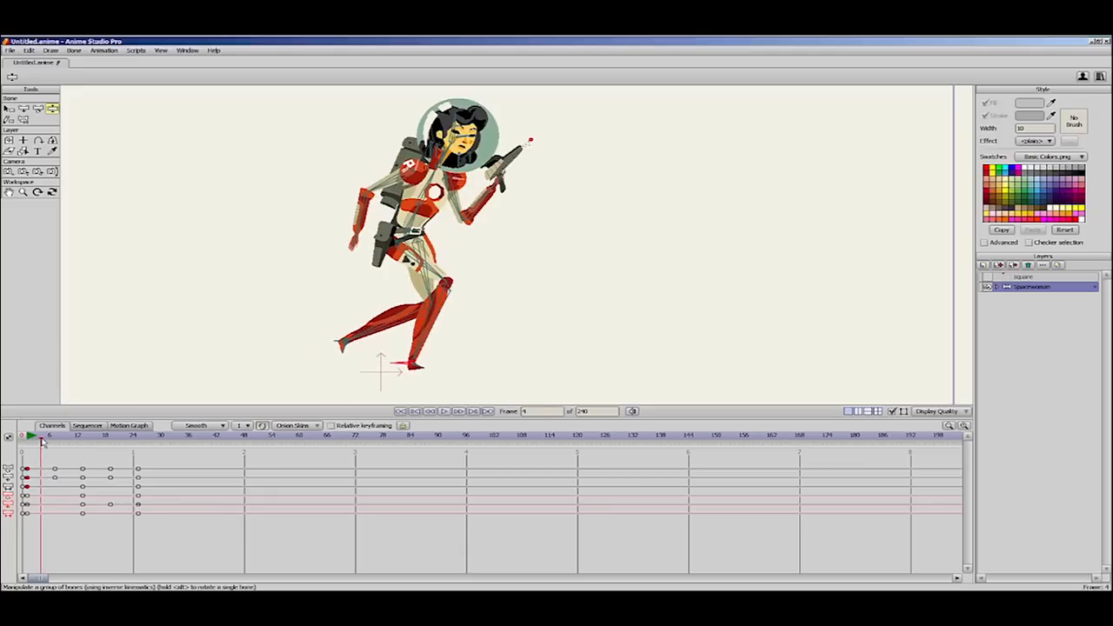
pyautogui.moveTo(415, 230); pyautogui.dragTo(416, 244)
pyautogui.moveTo(55, 441); pyautogui.dragTo(70, 443)
pyautogui.moveTo(416, 233); pyautogui.dragTo(418, 215)
pyautogui.moveTo(31, 439); pyautogui.dragTo(73, 493)
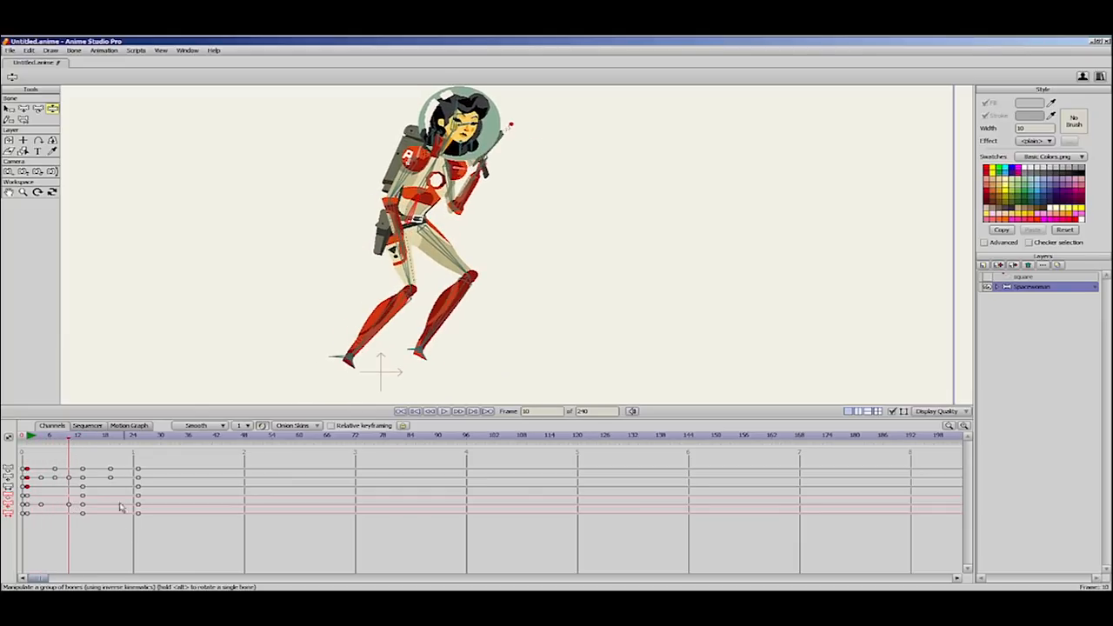
# Step: Copy the body's down and up keyframes from frames 4 and 10 to frame 16, and scrub through the full walk
pyautogui.moveTo(69, 441); pyautogui.dragTo(99, 452)
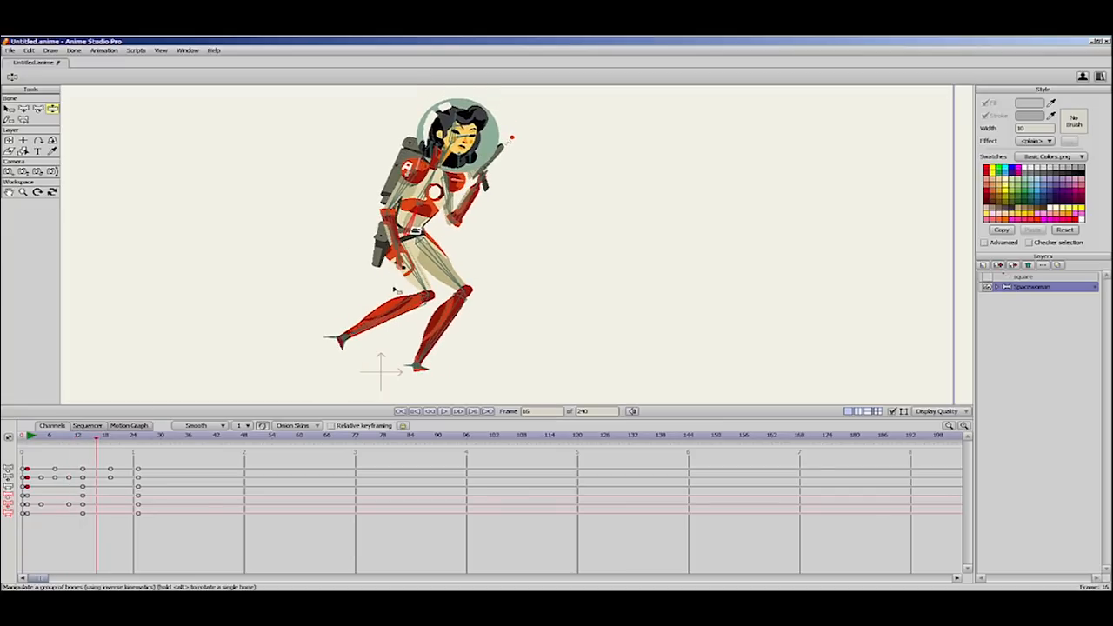
pyautogui.moveTo(98, 442); pyautogui.dragTo(99, 442)
pyautogui.moveTo(38, 525); pyautogui.dragTo(75, 501)
pyautogui.hotkey('ctrl', 'v')
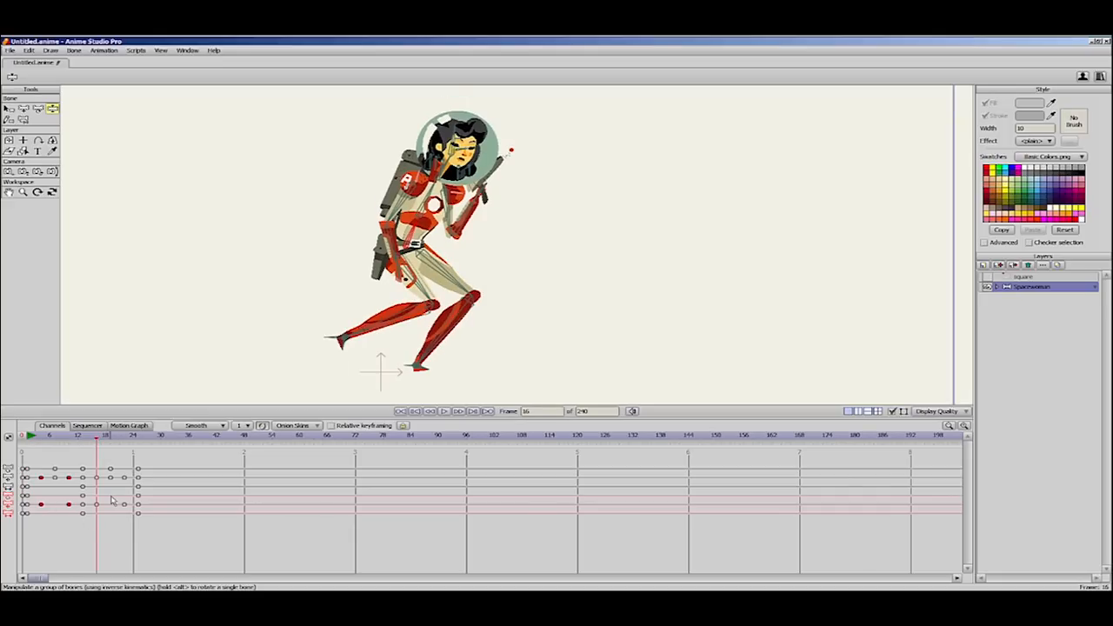
pyautogui.moveTo(26, 437); pyautogui.dragTo(145, 497)
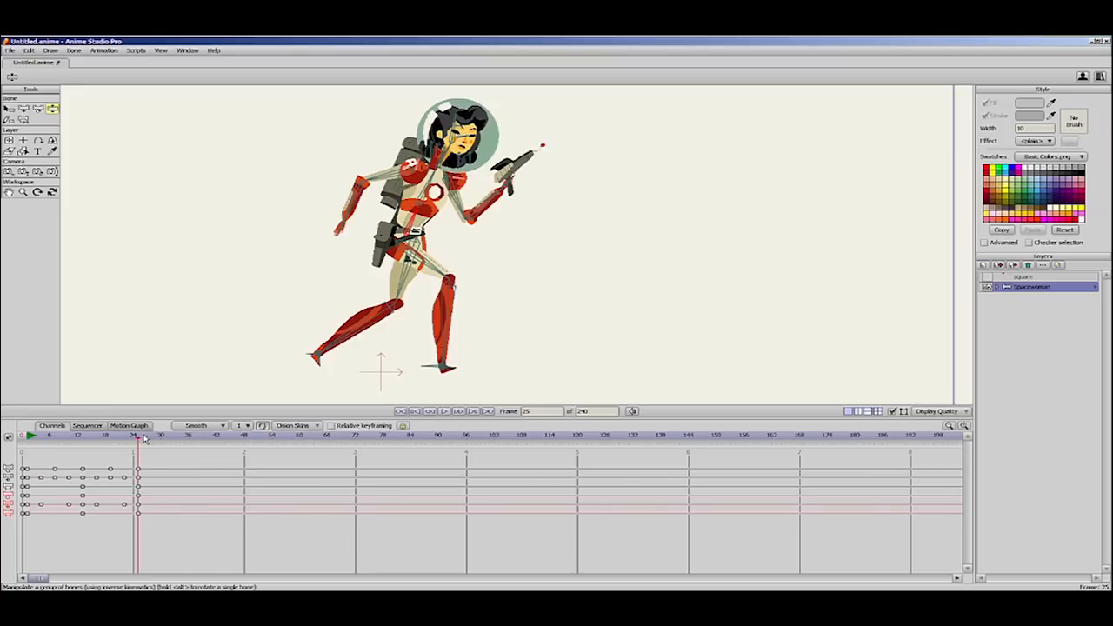
# Step: Set all the bone keyframes on frame 25 to Cycle interpolation, cycling back to absolute frame 2
pyautogui.moveTo(151, 464); pyautogui.dragTo(133, 522)
pyautogui.moveTo(149, 472); pyautogui.dragTo(140, 525)
pyautogui.rightClick(139, 471)
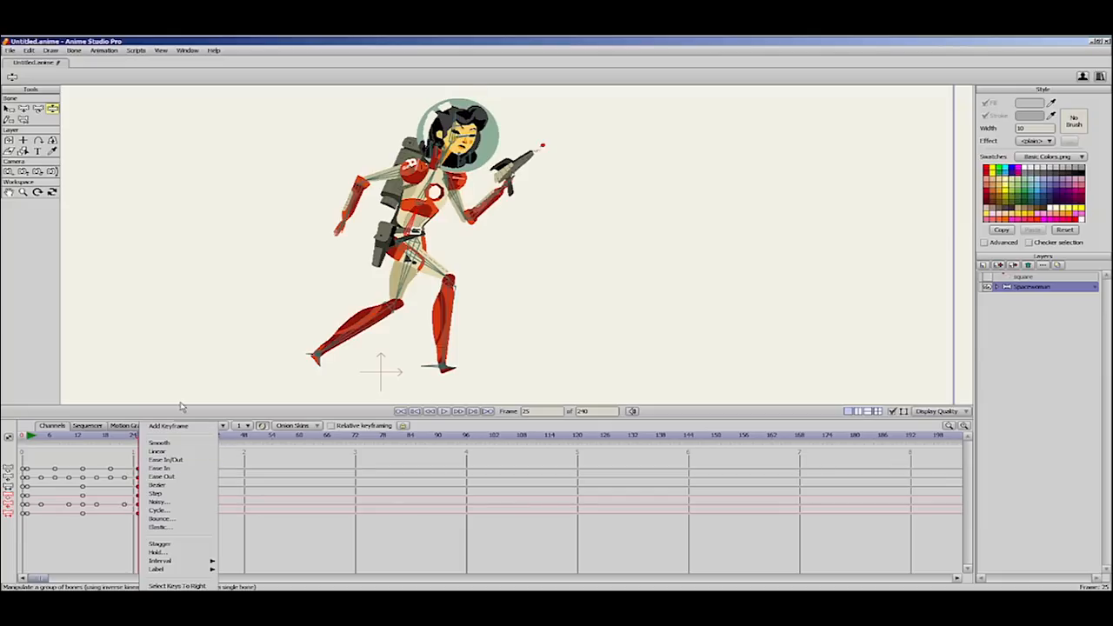
pyautogui.click(183, 513)
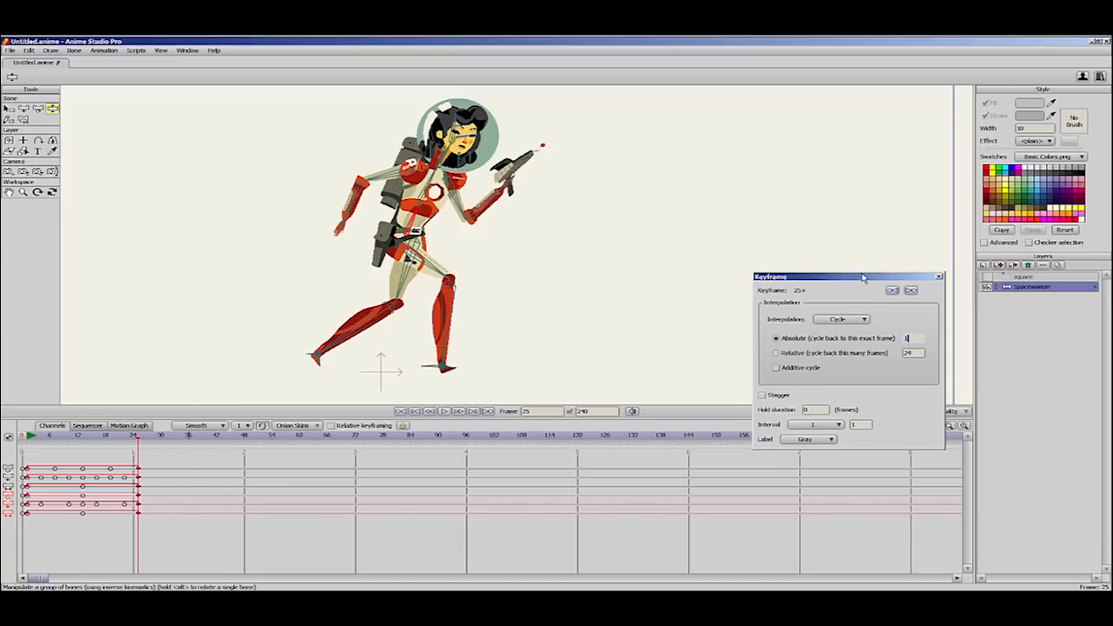
pyautogui.moveTo(864, 278); pyautogui.dragTo(739, 139)
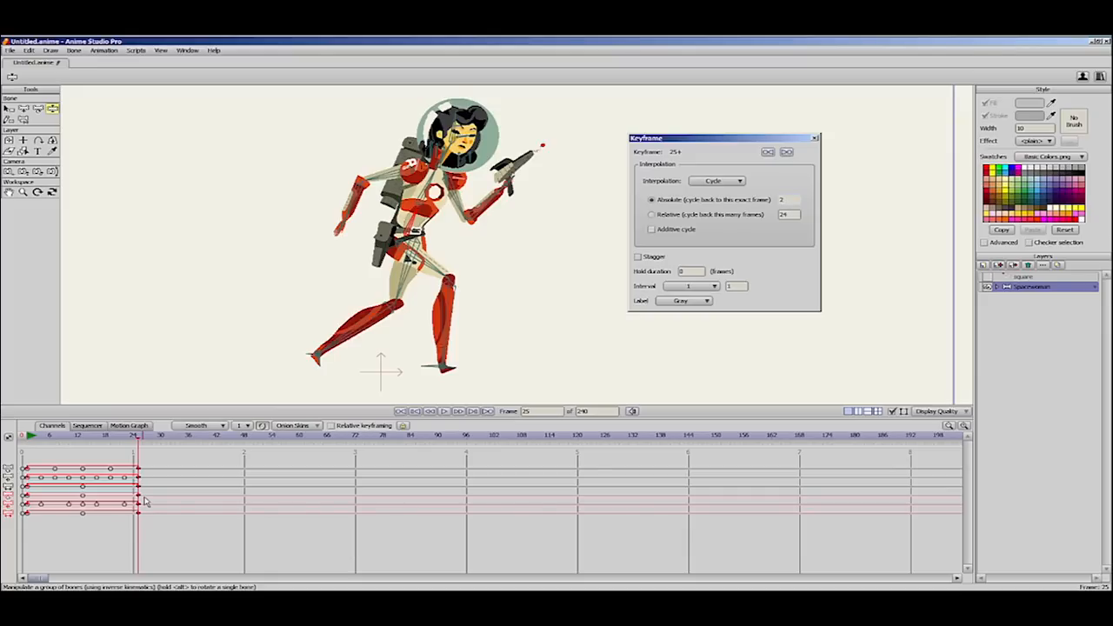
pyautogui.click(139, 436)
# Step: On frame 1, move the whole spacewoman layer to the far left inside the camera frame
pyautogui.moveTo(149, 441); pyautogui.dragTo(28, 453)
pyautogui.scroll(-3, 317, 343)
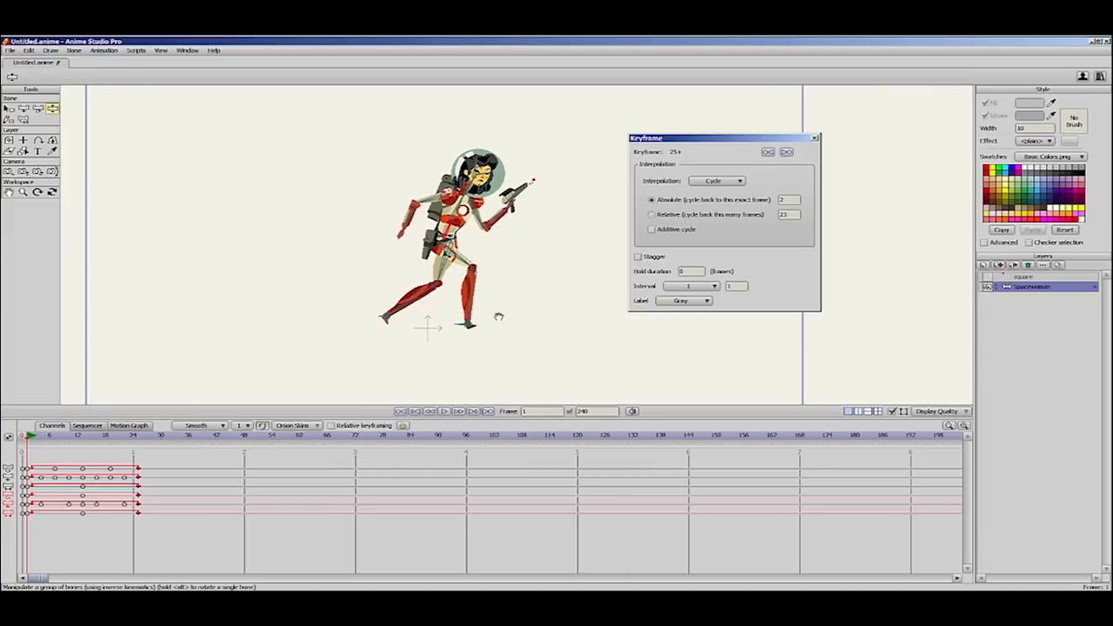
pyautogui.scroll(-2, 498, 317)
pyautogui.moveTo(540, 321); pyautogui.dragTo(504, 328)
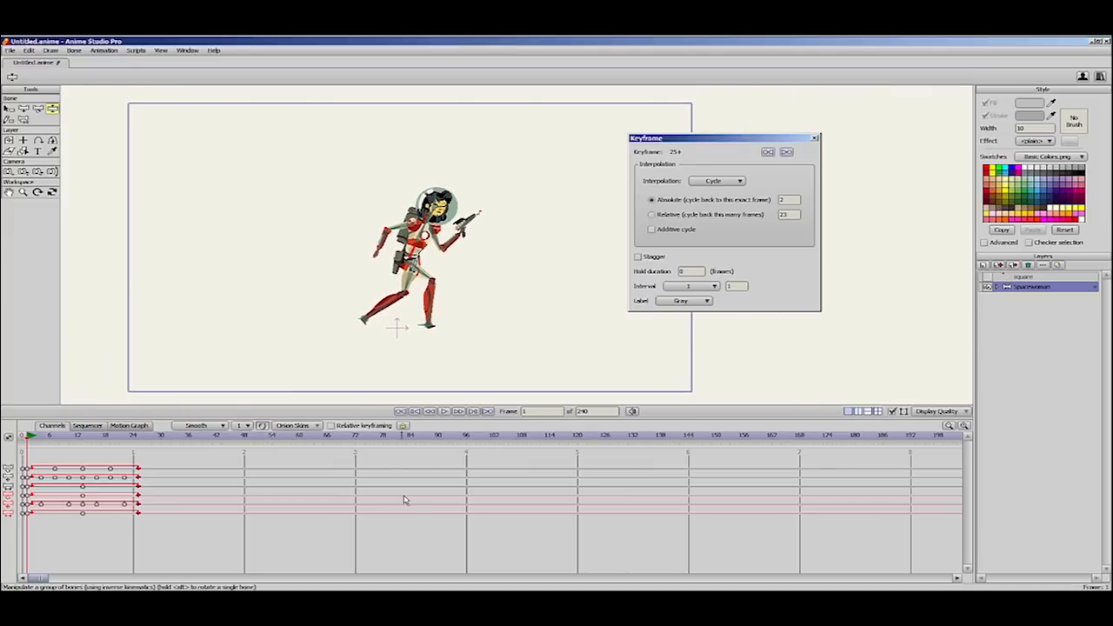
pyautogui.click(9, 140)
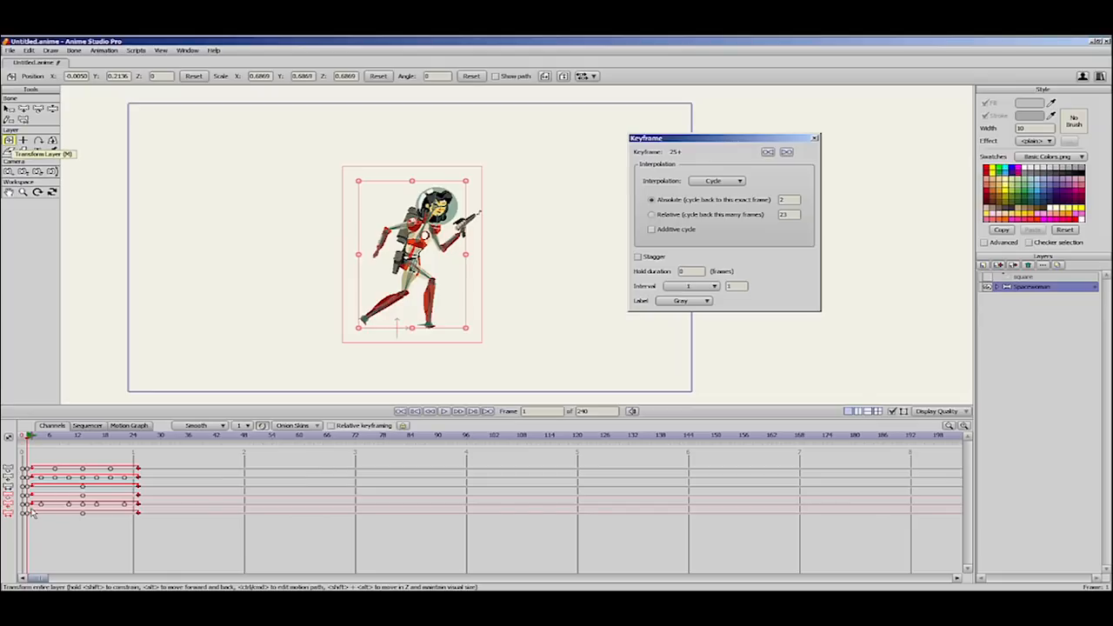
pyautogui.moveTo(420, 277); pyautogui.dragTo(204, 276)
# Step: On frame 120, move the spacewoman layer across to the right side of the camera frame
pyautogui.moveTo(49, 441); pyautogui.dragTo(580, 466)
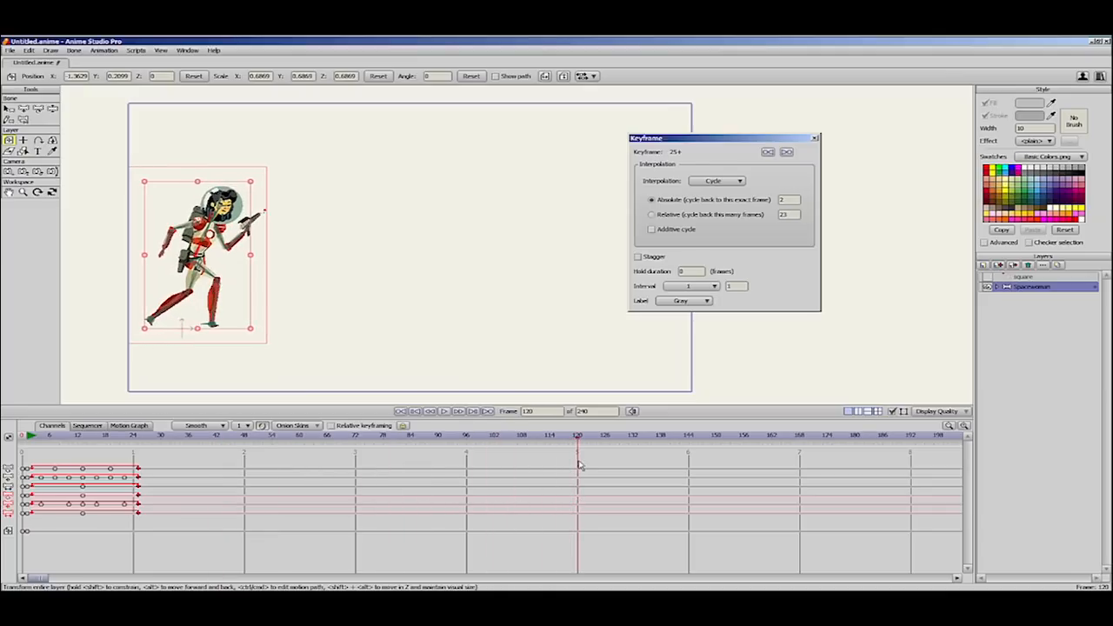
pyautogui.moveTo(763, 141); pyautogui.dragTo(899, 137)
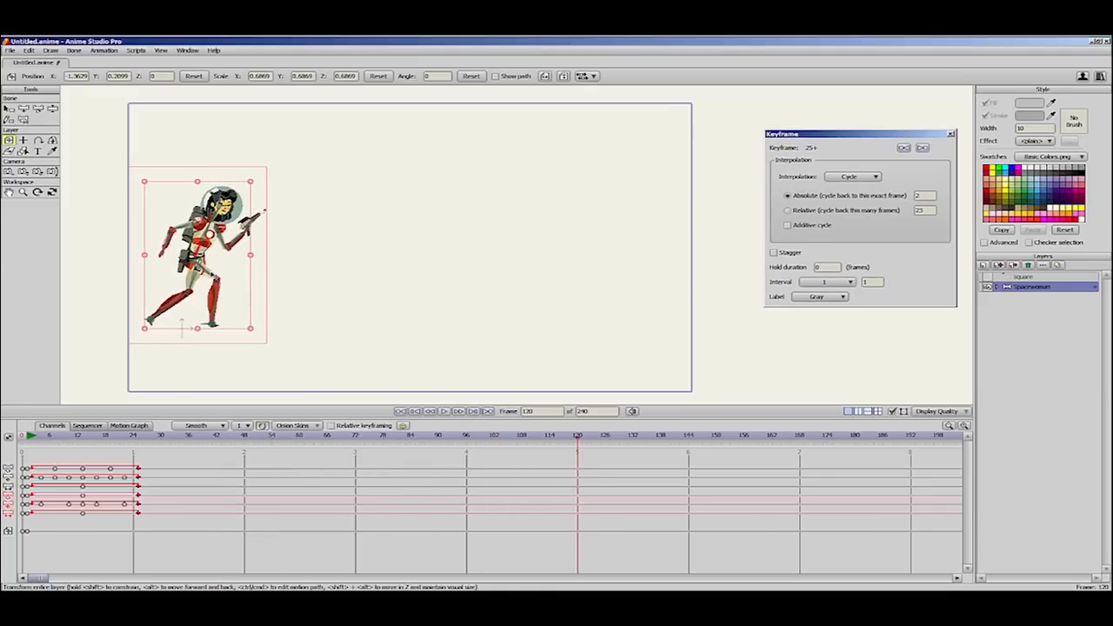
pyautogui.moveTo(182, 326)
pyautogui.mouseDown()
pyautogui.moveTo(565, 311)
pyautogui.moveTo(596, 321)
pyautogui.mouseUp()
# Step: Scrub through the walk and examine the feet up close for sliding as the layer moves forward
pyautogui.moveTo(28, 439); pyautogui.dragTo(279, 465)
pyautogui.scroll(5, 579, 310)
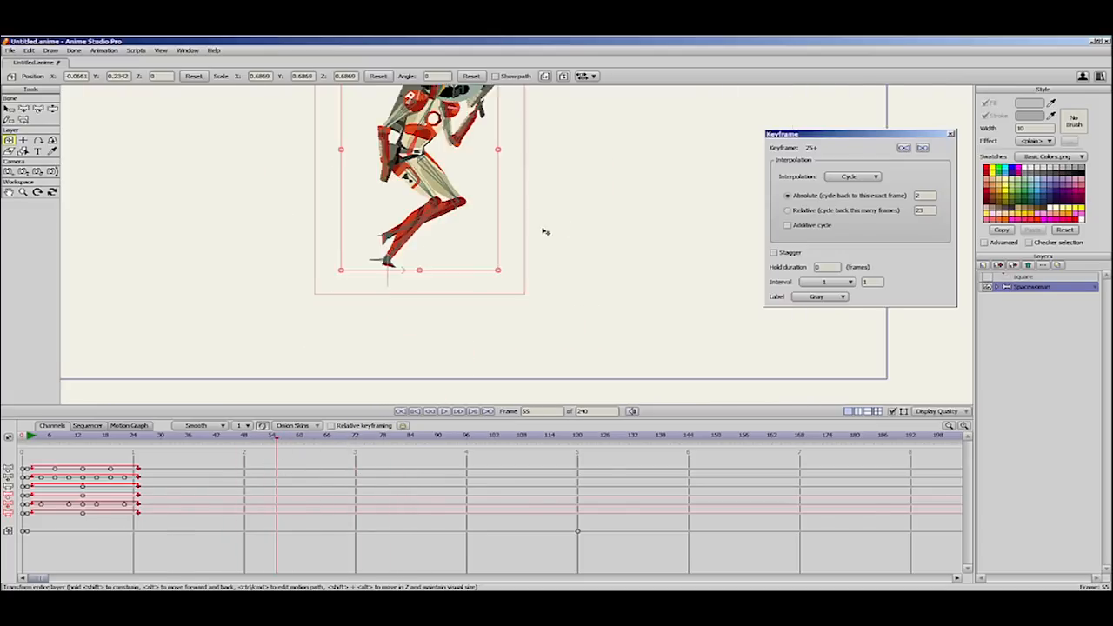
pyautogui.moveTo(149, 435); pyautogui.dragTo(221, 436)
pyautogui.moveTo(392, 318); pyautogui.dragTo(402, 317)
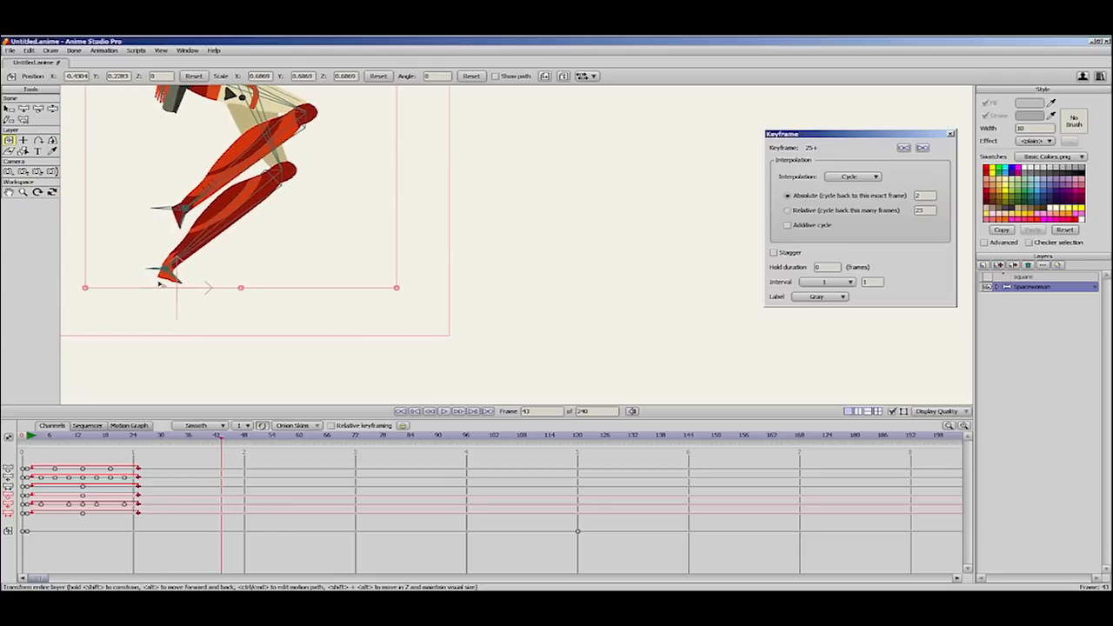
pyautogui.moveTo(243, 438)
pyautogui.mouseDown()
pyautogui.moveTo(368, 441)
pyautogui.moveTo(224, 443)
pyautogui.moveTo(256, 446)
pyautogui.mouseUp()
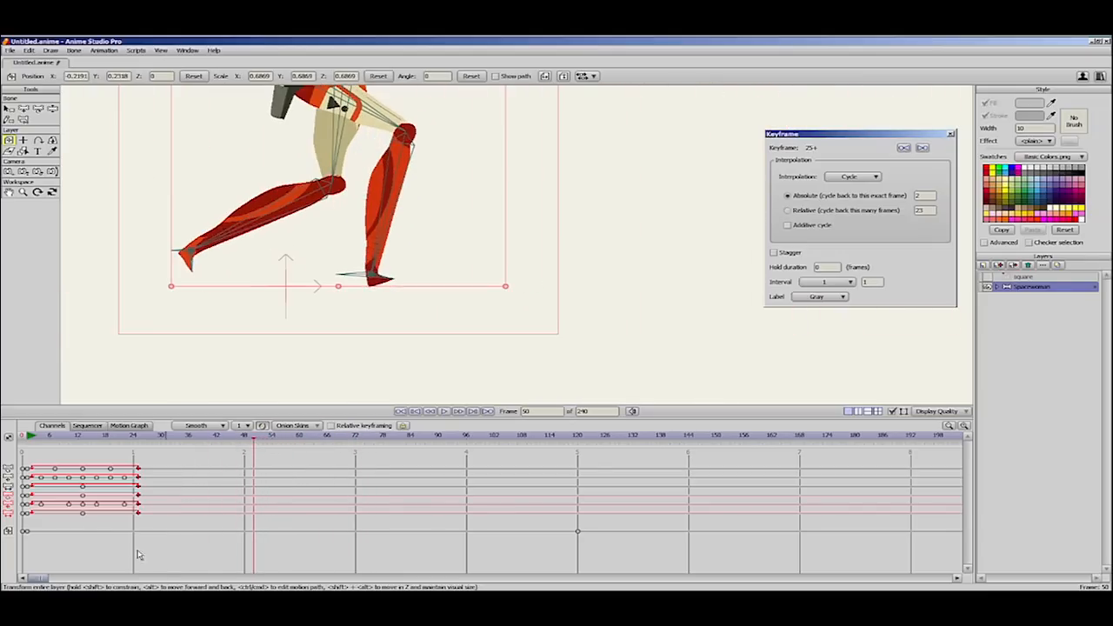
pyautogui.click(83, 529)
pyautogui.moveTo(31, 532); pyautogui.dragTo(570, 527)
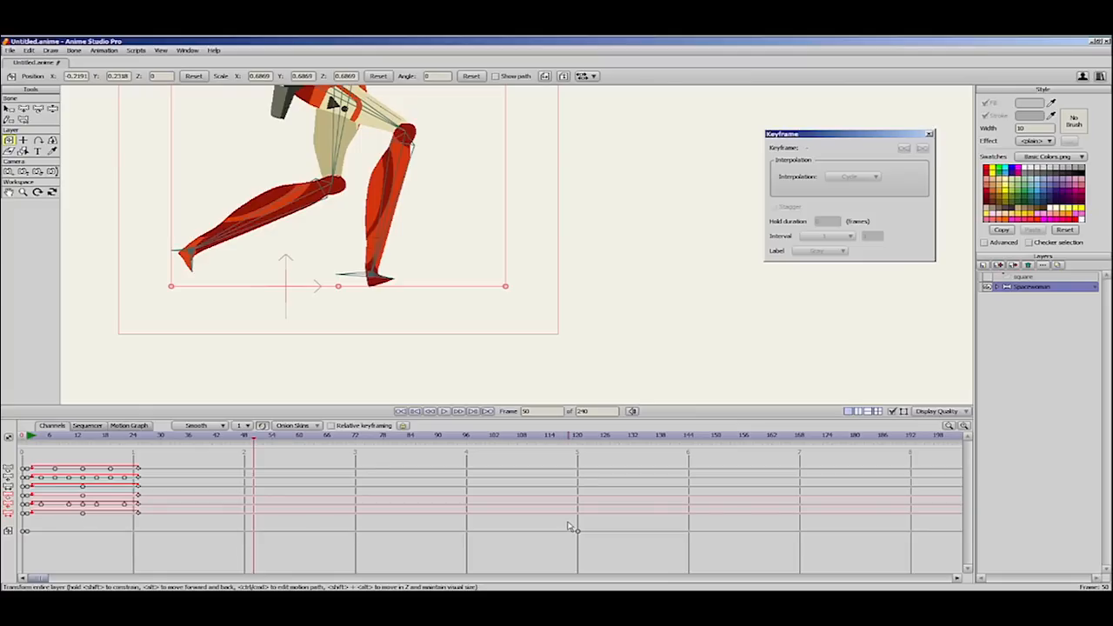
pyautogui.moveTo(577, 438); pyautogui.dragTo(435, 444)
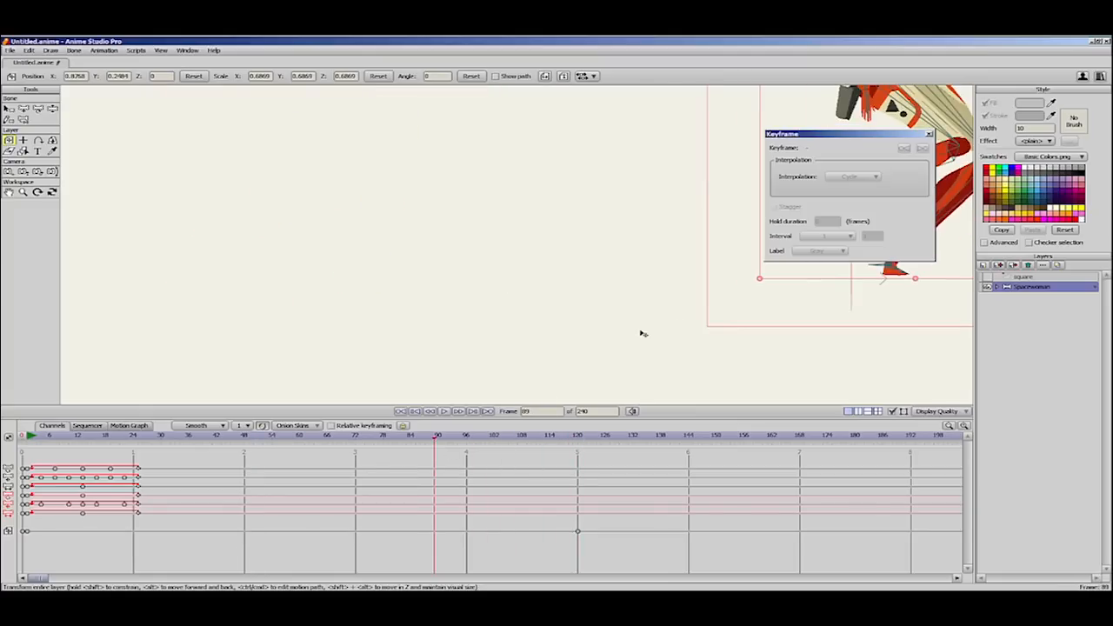
pyautogui.scroll(-5, 642, 333)
pyautogui.moveTo(683, 341); pyautogui.dragTo(527, 378)
pyautogui.scroll(-3, 527, 377)
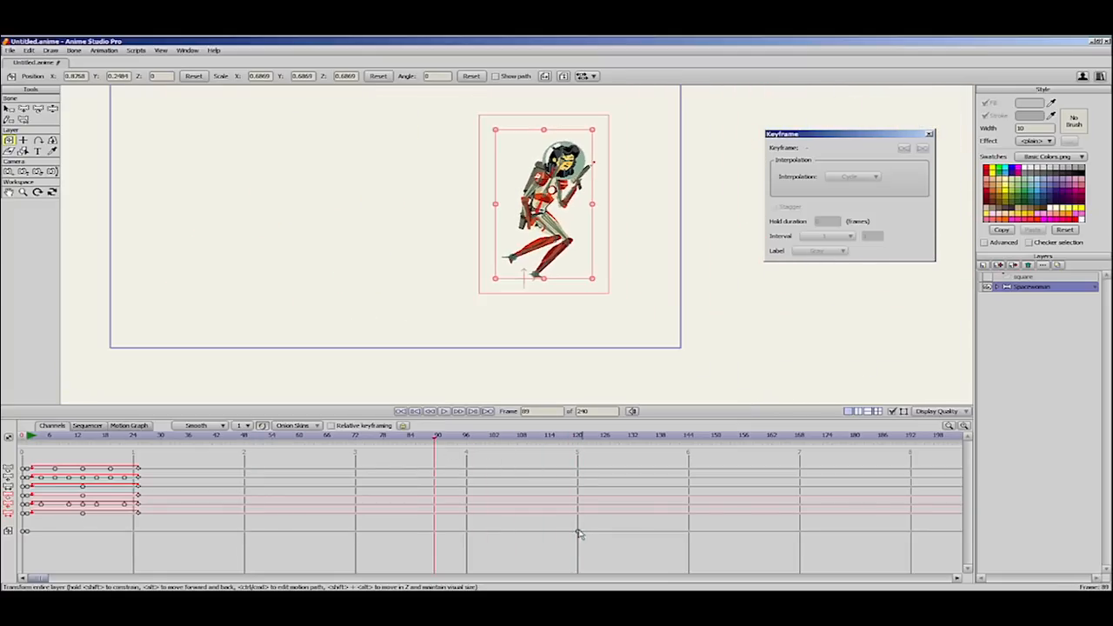
# Step: Shift the layer's end keyframe to frame 117, set its frame 1 keyframe to Linear, and scrub through the walk
pyautogui.moveTo(579, 533)
pyautogui.mouseDown()
pyautogui.moveTo(604, 532)
pyautogui.moveTo(392, 530)
pyautogui.moveTo(627, 534)
pyautogui.moveTo(563, 531)
pyautogui.mouseUp()
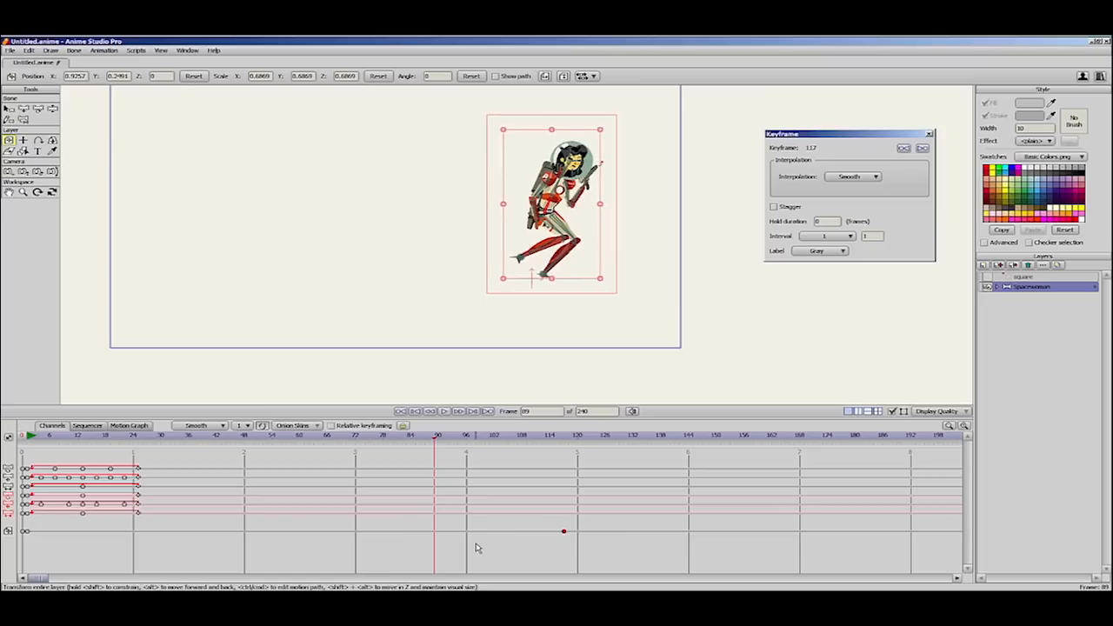
pyautogui.rightClick(26, 533)
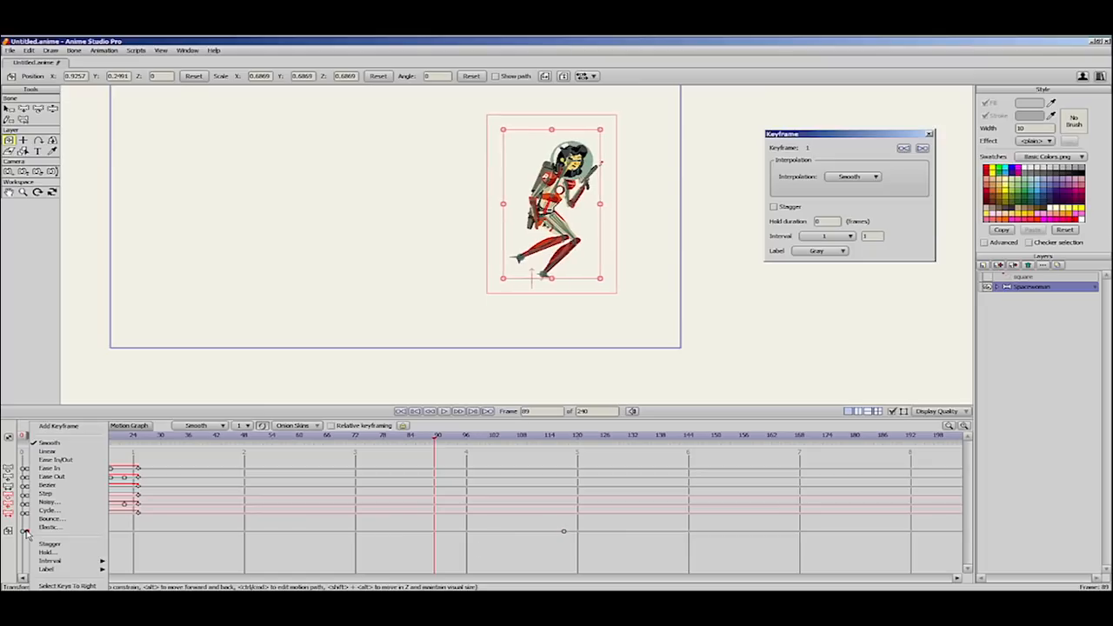
pyautogui.click(54, 452)
pyautogui.moveTo(33, 440); pyautogui.dragTo(379, 496)
# Step: Shift the layer's end keyframe to frame 100 and check the walk's forward speed against the foot contact
pyautogui.moveTo(563, 531); pyautogui.dragTo(485, 534)
pyautogui.moveTo(33, 440); pyautogui.dragTo(207, 445)
pyautogui.press('z')
pyautogui.scroll(5, 393, 333)
pyautogui.scroll(-4, 363, 314)
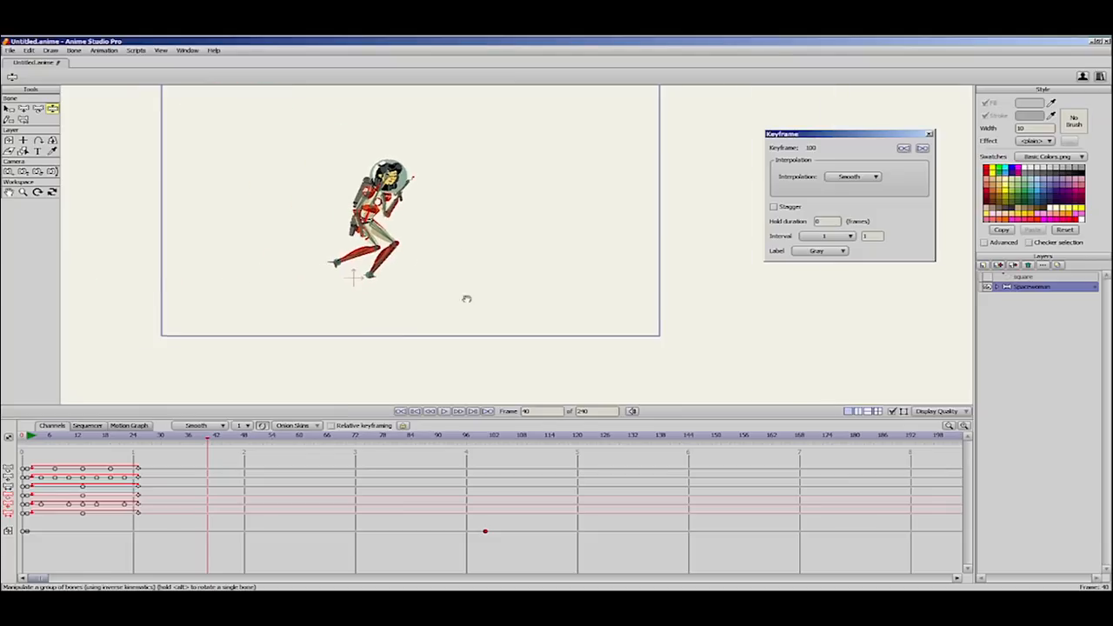
pyautogui.moveTo(467, 300); pyautogui.dragTo(500, 290)
pyautogui.scroll(-1, 463, 306)
pyautogui.scroll(2, 502, 291)
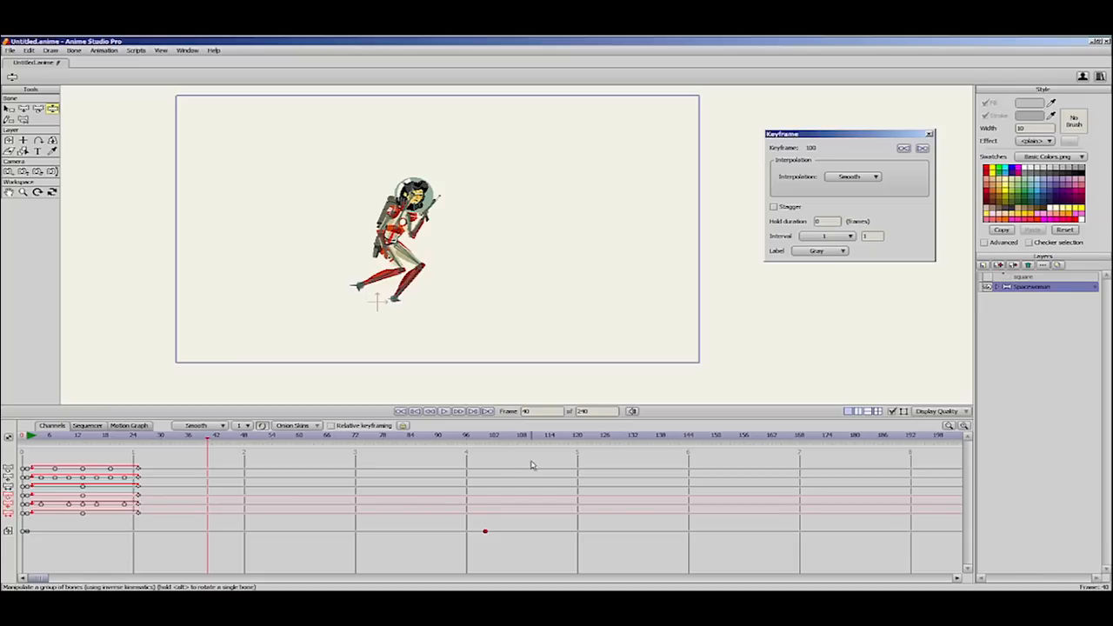
# Step: Delete all the bone and layer keyframes after frame 1 and return to frame 1
pyautogui.moveTo(549, 464); pyautogui.dragTo(38, 546)
pyautogui.press('Delete')
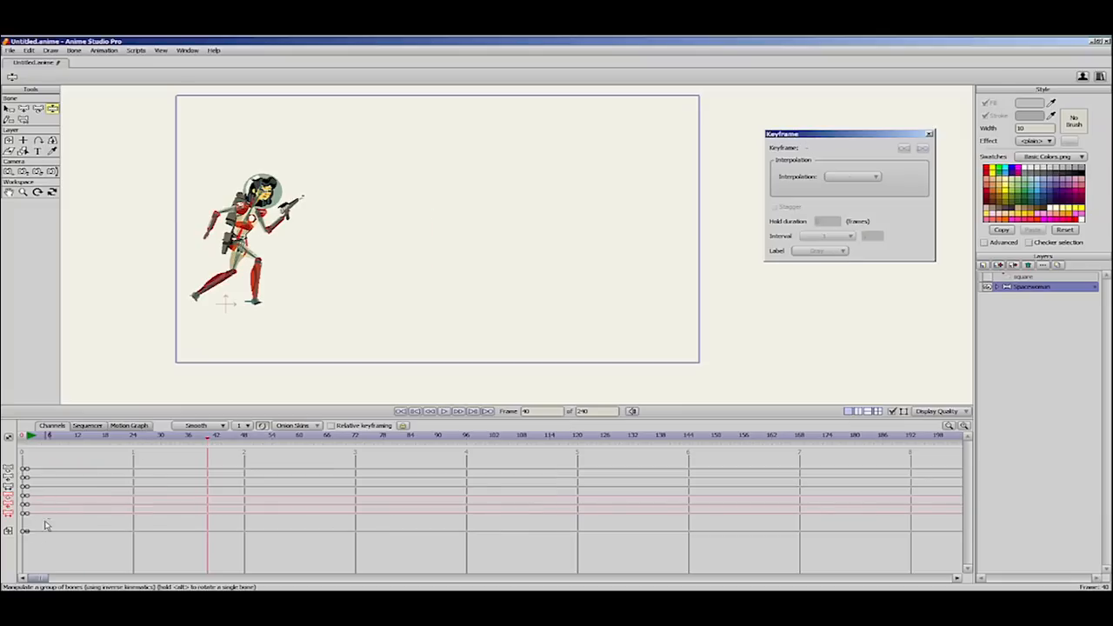
pyautogui.click(31, 436)
pyautogui.click(25, 531)
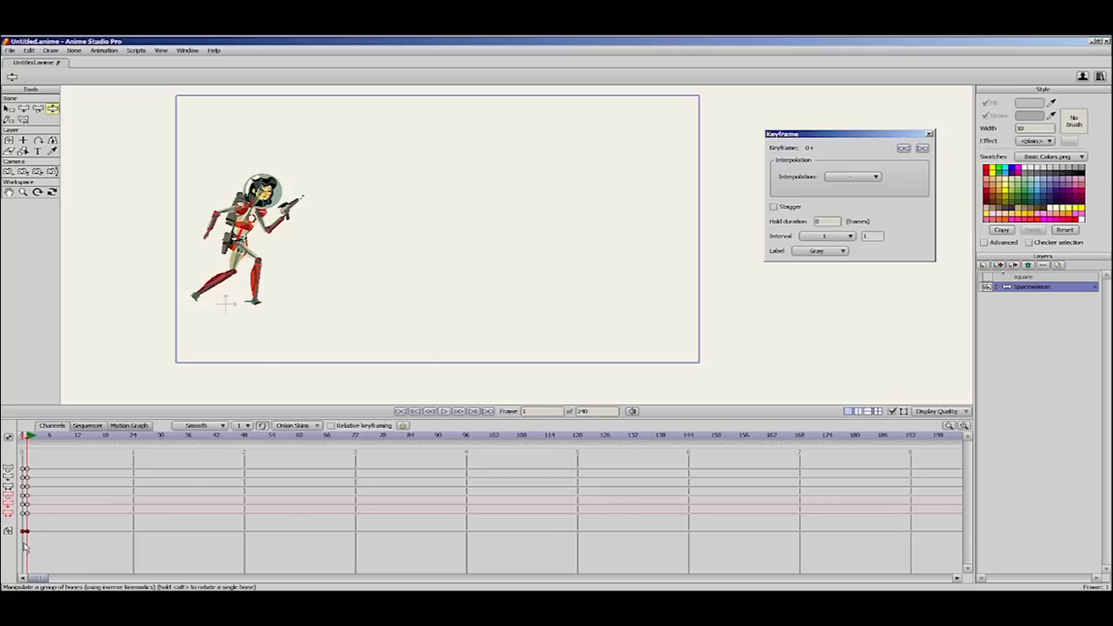
pyautogui.click(115, 521)
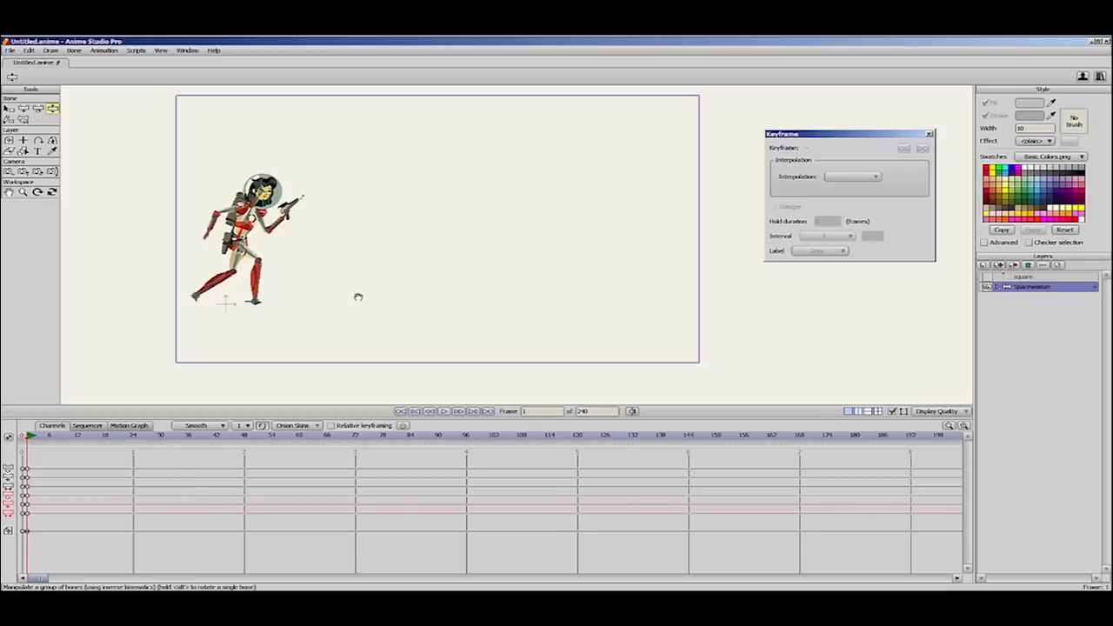
# Step: Go to frame 13 and show frame 1 as an onion skin for reference
pyautogui.moveTo(358, 296); pyautogui.dragTo(523, 292)
pyautogui.scroll(2, 522, 293)
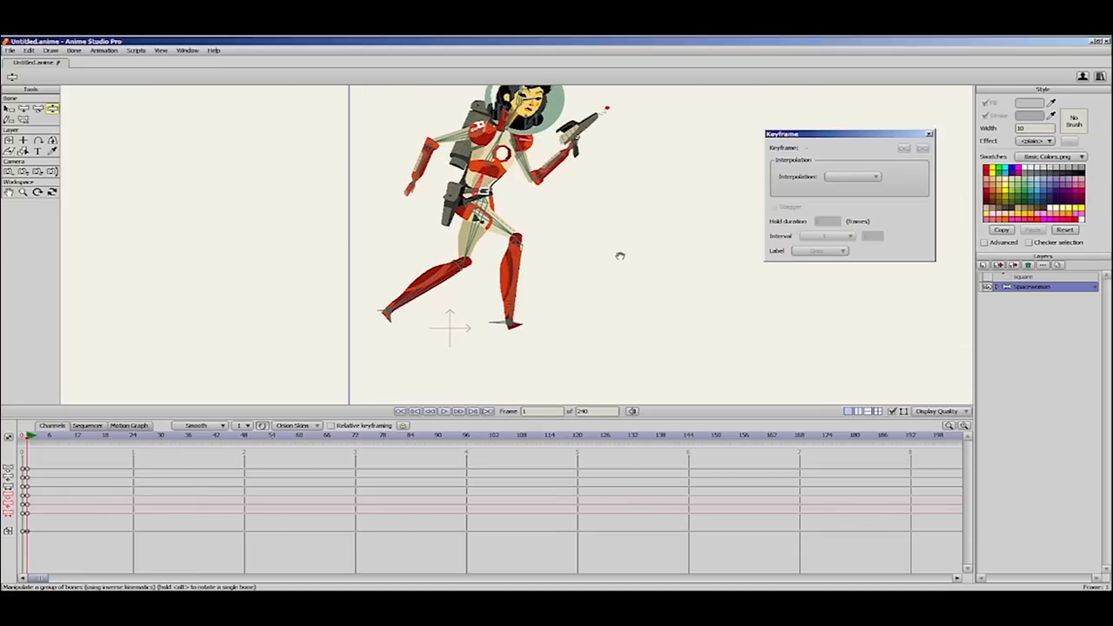
pyautogui.moveTo(642, 257); pyautogui.dragTo(618, 284)
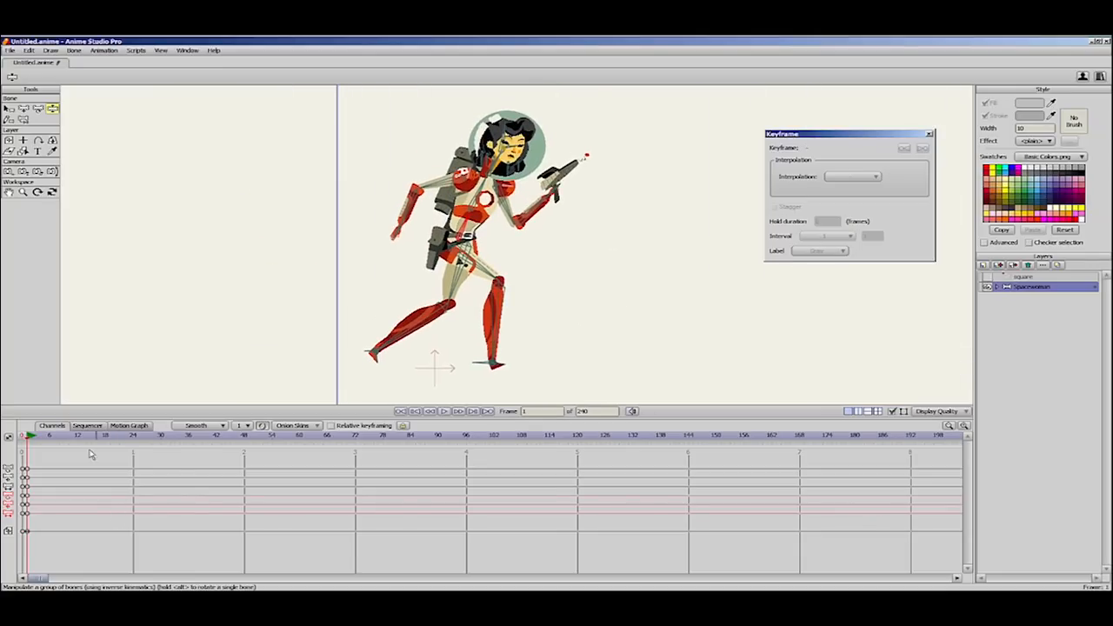
pyautogui.moveTo(46, 438); pyautogui.dragTo(85, 446)
pyautogui.click(28, 443)
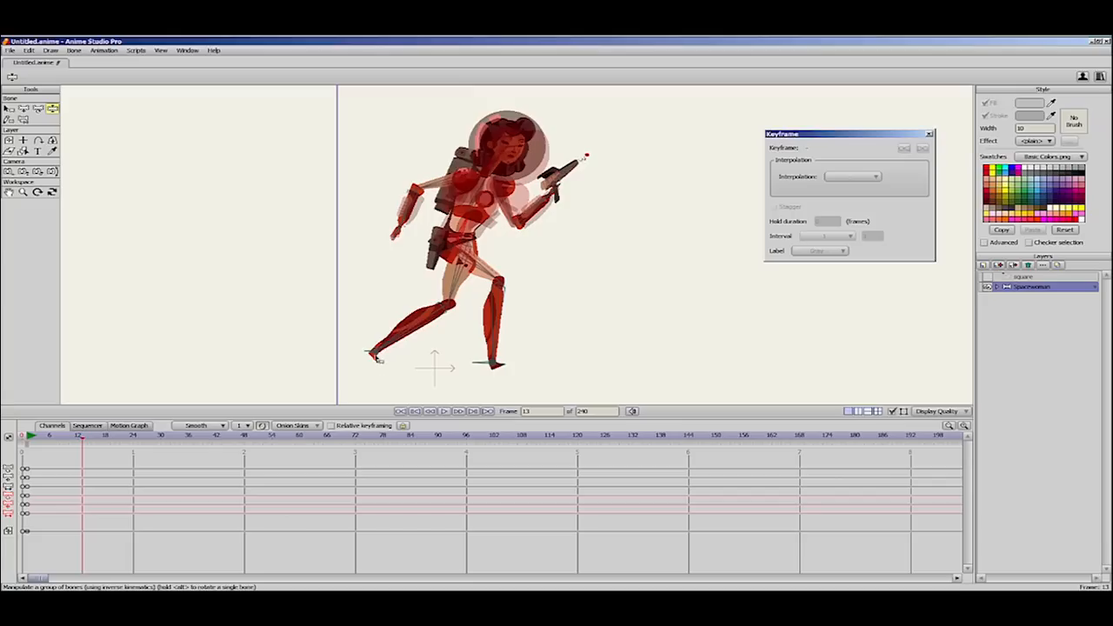
# Step: On frame 13, swap the spacewoman's legs and arms into the opposite contact pose and key all the bones
pyautogui.moveTo(376, 357); pyautogui.dragTo(442, 357)
pyautogui.moveTo(486, 361)
pyautogui.mouseDown()
pyautogui.moveTo(382, 361)
pyautogui.moveTo(484, 377)
pyautogui.moveTo(512, 370)
pyautogui.moveTo(484, 374)
pyautogui.mouseUp()
pyautogui.moveTo(407, 209); pyautogui.dragTo(465, 258)
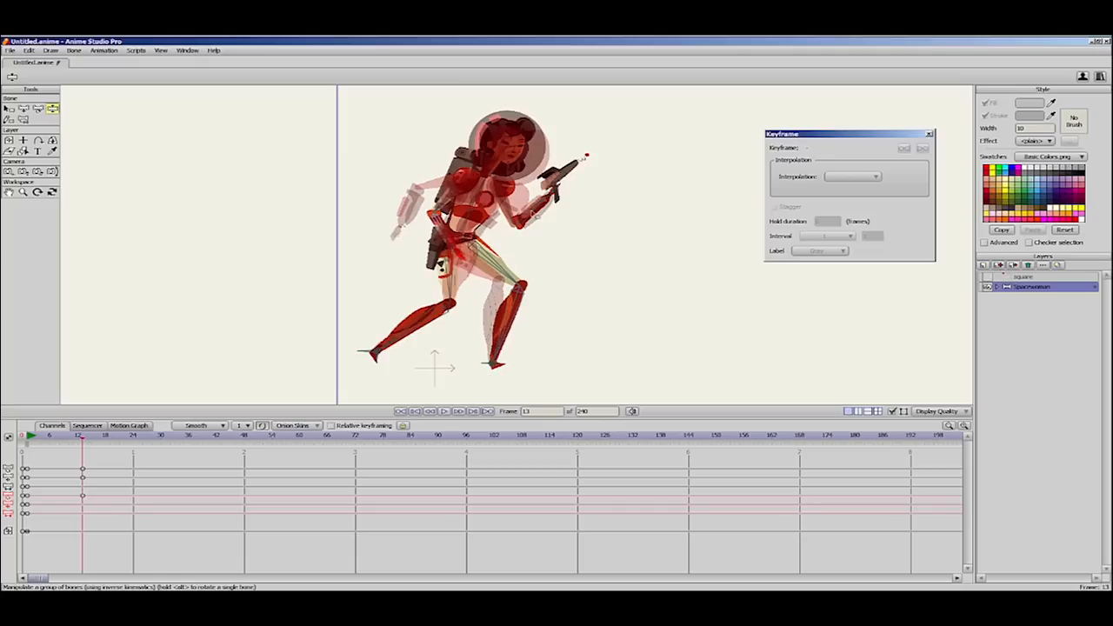
pyautogui.moveTo(533, 214); pyautogui.dragTo(522, 202)
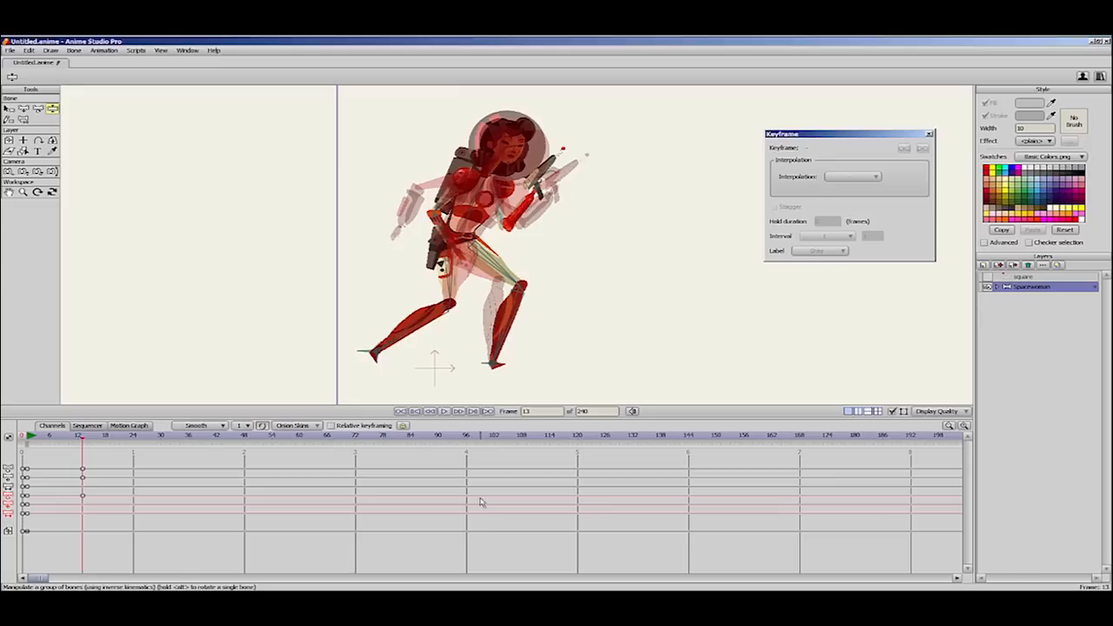
pyautogui.click(73, 49)
pyautogui.click(144, 230)
pyautogui.moveTo(69, 439)
pyautogui.mouseDown()
pyautogui.moveTo(42, 445)
pyautogui.moveTo(81, 449)
pyautogui.mouseUp()
# Step: Select all the bones and move the whole rig forward on frame 13 until the rear toe meets the onion-skinned front foot
pyautogui.click(10, 108)
pyautogui.moveTo(600, 298)
pyautogui.mouseDown()
pyautogui.moveTo(617, 181)
pyautogui.moveTo(554, 89)
pyautogui.moveTo(388, 164)
pyautogui.moveTo(335, 381)
pyautogui.moveTo(501, 398)
pyautogui.moveTo(631, 265)
pyautogui.mouseUp()
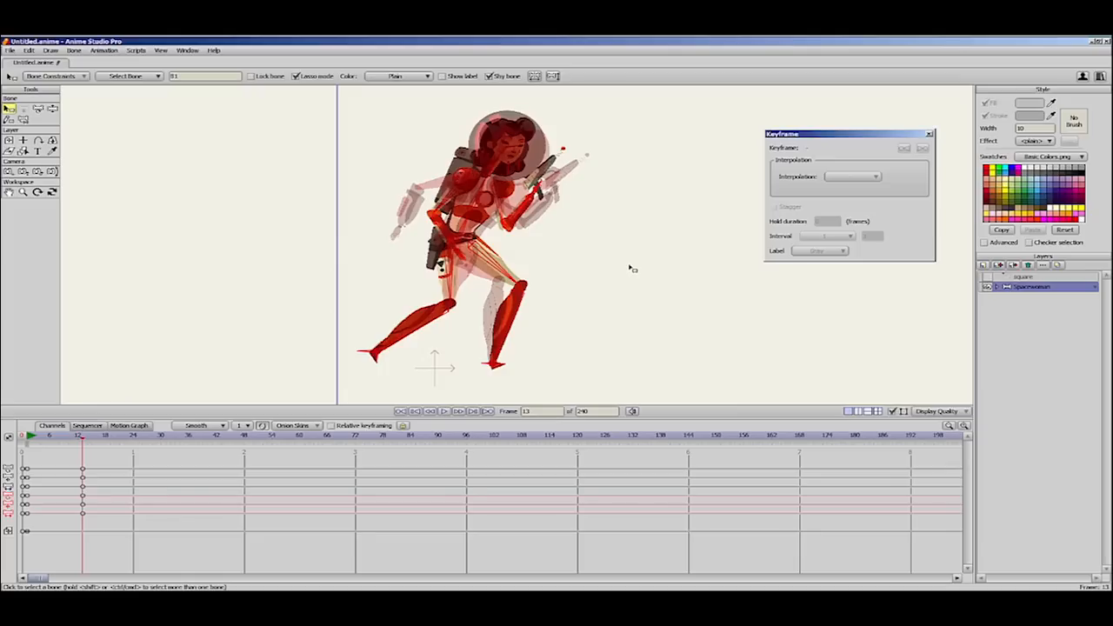
pyautogui.click(38, 110)
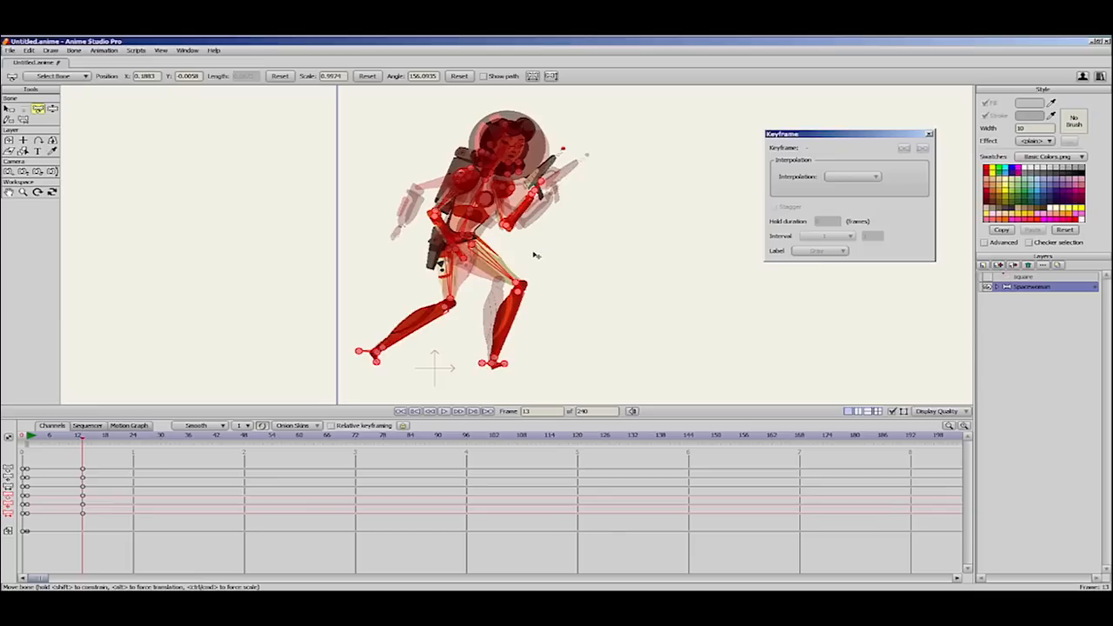
pyautogui.moveTo(527, 255); pyautogui.dragTo(652, 256)
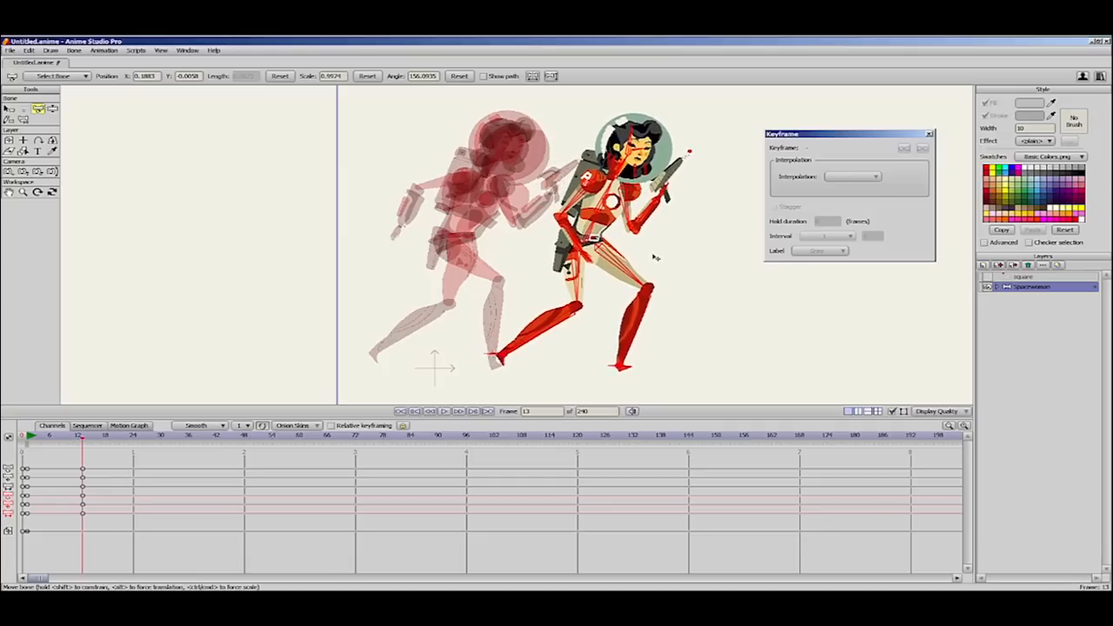
pyautogui.scroll(5, 577, 310)
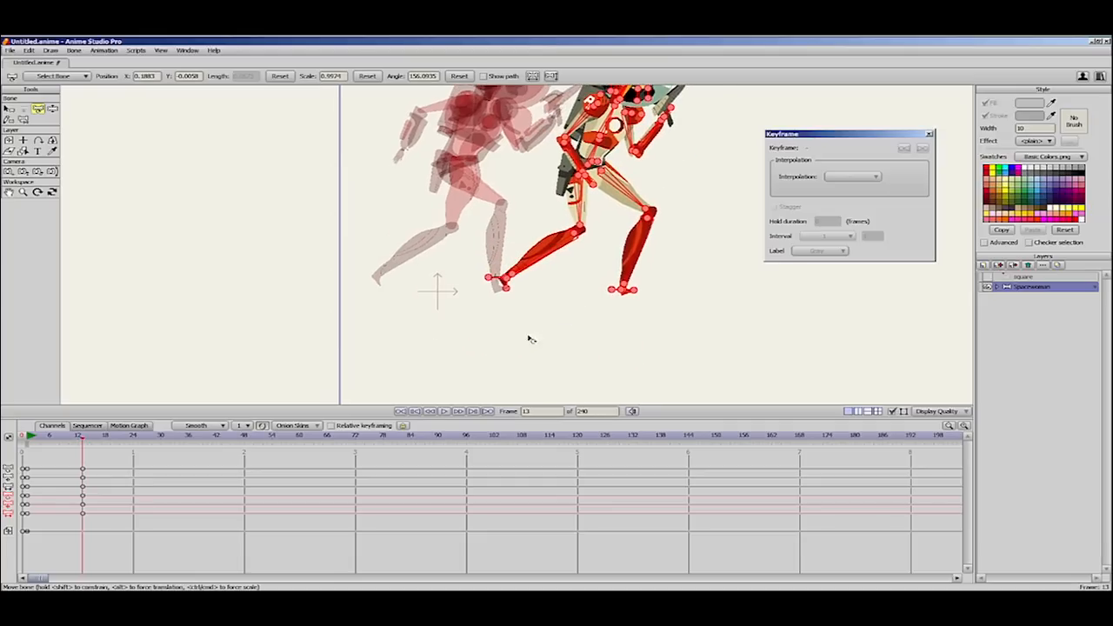
pyautogui.scroll(1, 616, 332)
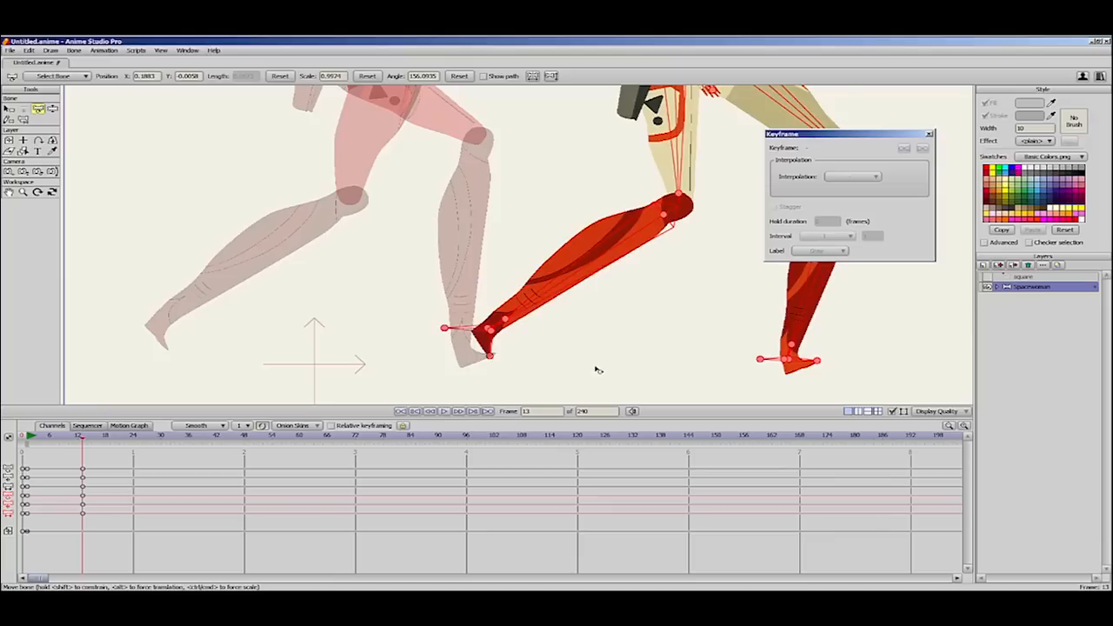
pyautogui.moveTo(598, 369); pyautogui.dragTo(597, 325)
pyautogui.scroll(1, 618, 327)
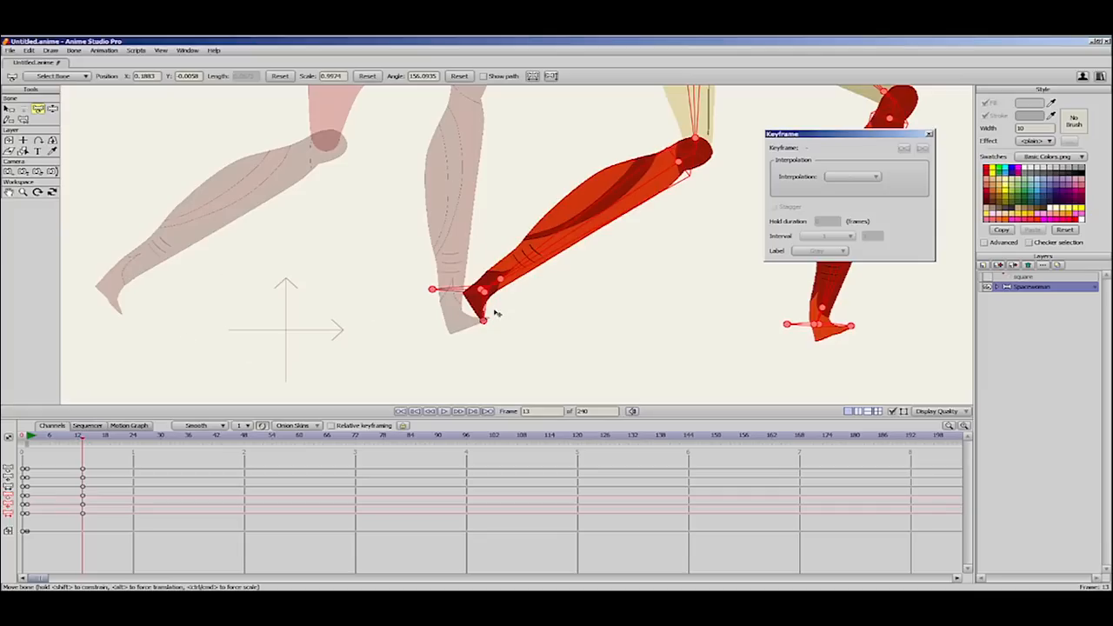
# Step: Fine-tune the whole rig's position on frame 13 so the rear toe meets the onion-skinned front foot, and remove the frame 1 onion skin
pyautogui.moveTo(502, 310); pyautogui.dragTo(510, 318)
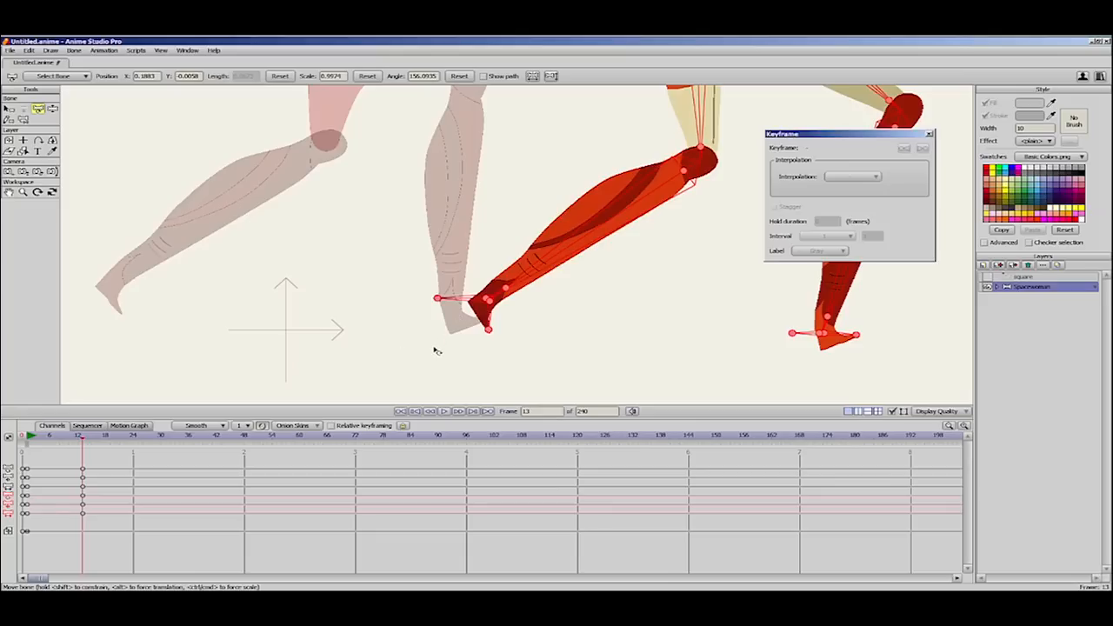
pyautogui.moveTo(83, 436); pyautogui.dragTo(84, 462)
pyautogui.moveTo(574, 341); pyautogui.dragTo(572, 342)
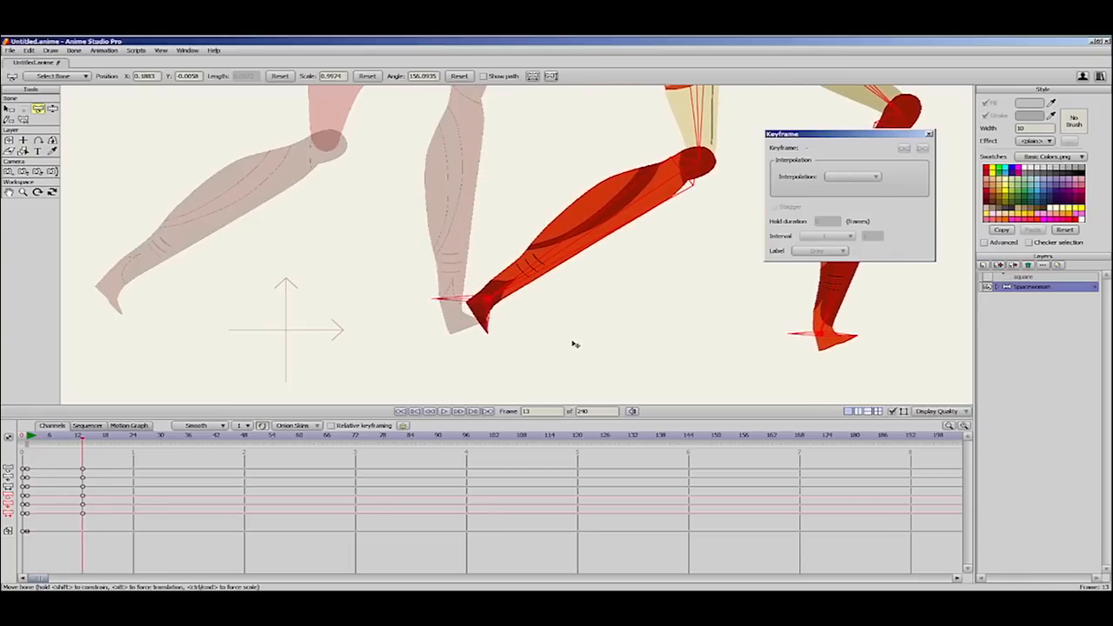
pyautogui.moveTo(30, 442); pyautogui.dragTo(84, 470)
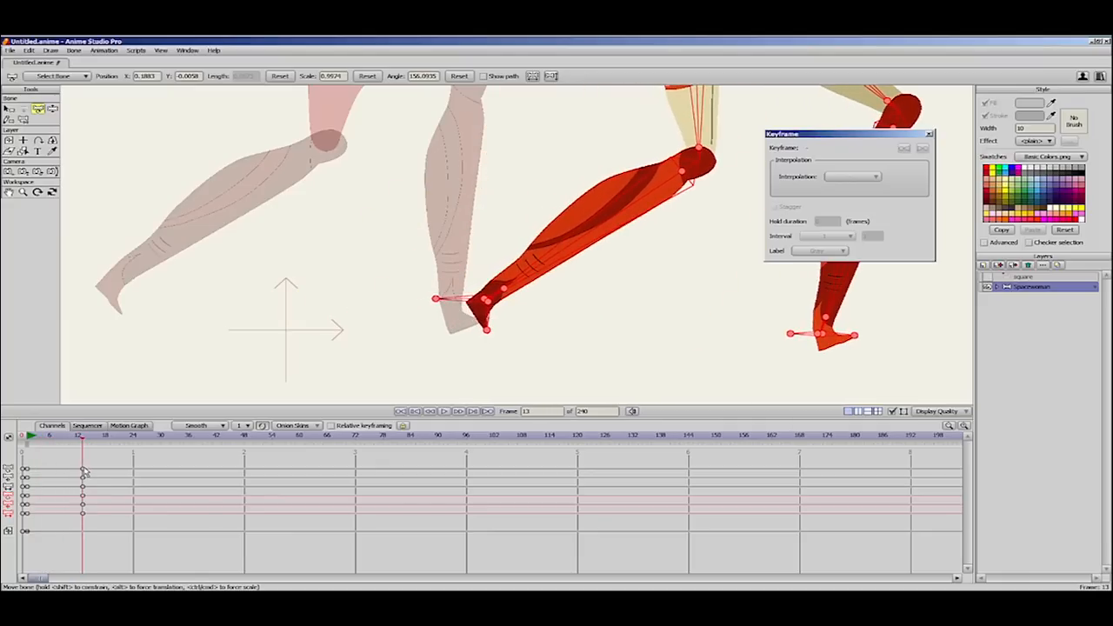
pyautogui.scroll(-5, 661, 294)
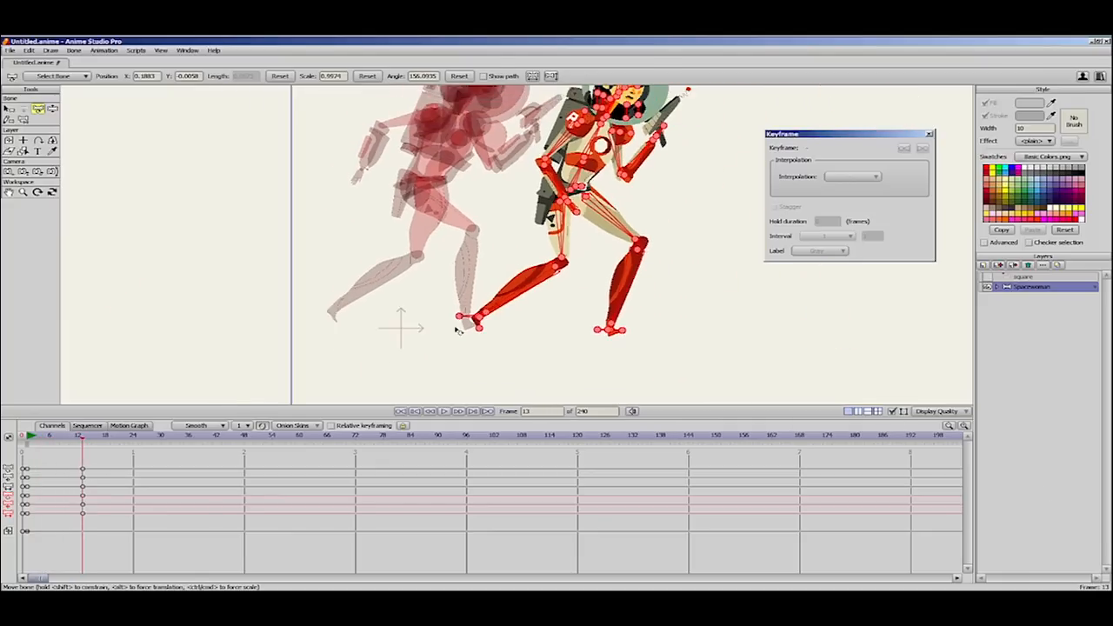
pyautogui.moveTo(661, 316); pyautogui.dragTo(665, 317)
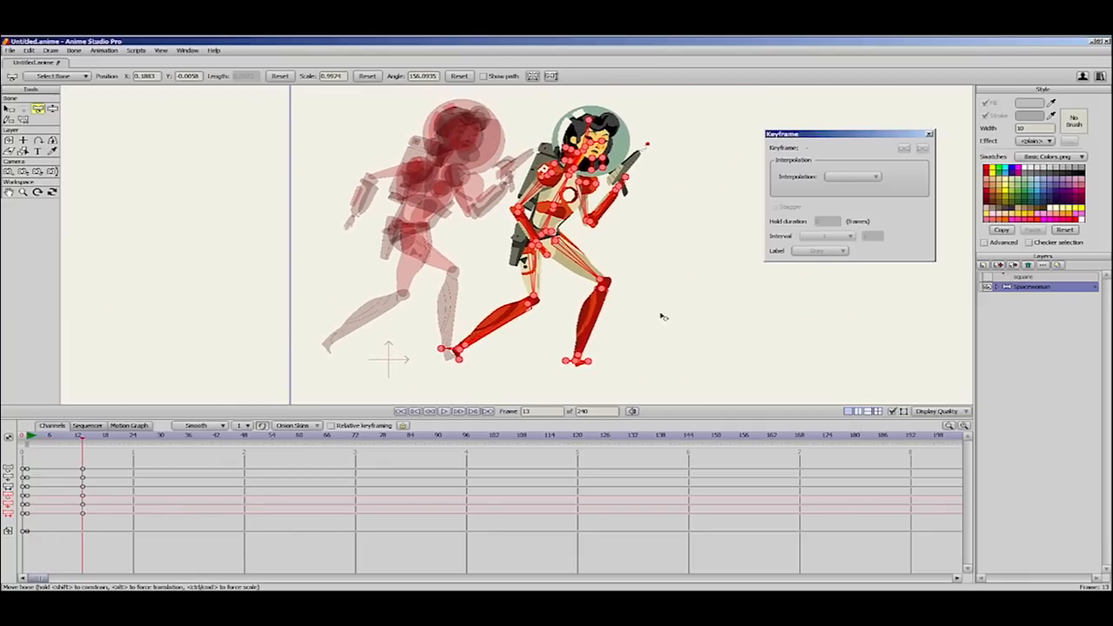
pyautogui.scroll(-2, 640, 319)
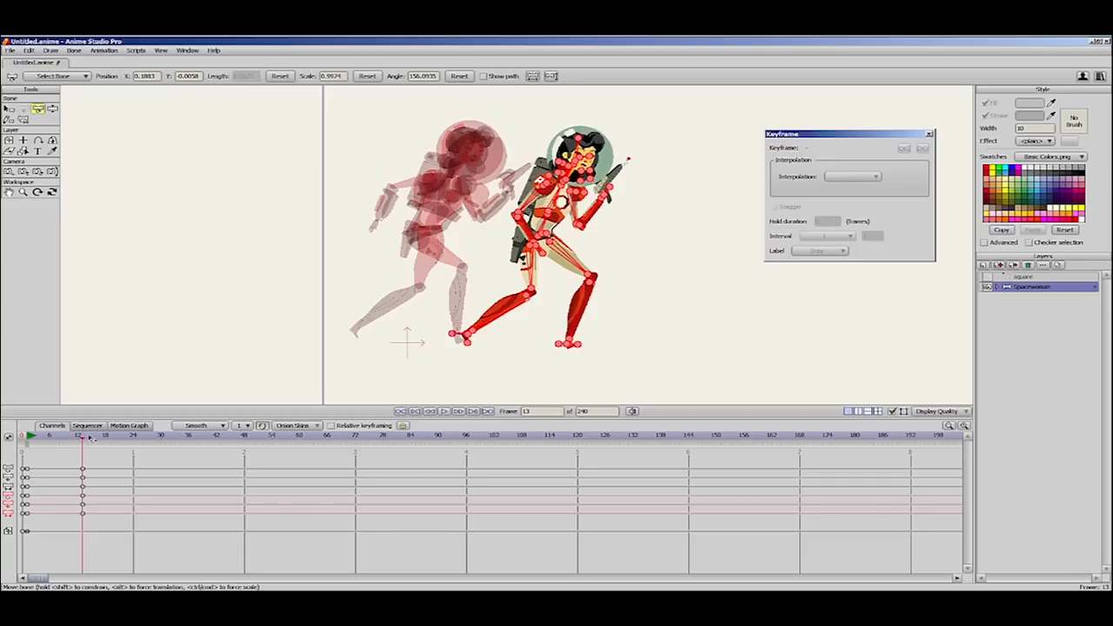
pyautogui.click(31, 448)
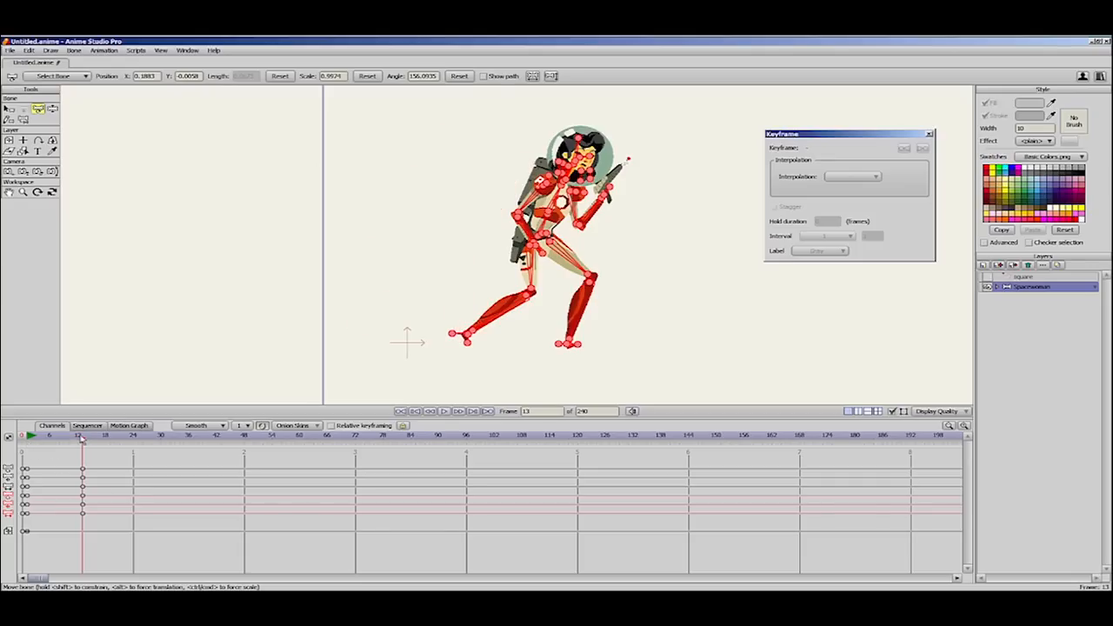
# Step: Copy all the bone keyframes from frame 1 and paste them at frame 25
pyautogui.moveTo(84, 439); pyautogui.dragTo(139, 454)
pyautogui.moveTo(31, 461); pyautogui.dragTo(27, 520)
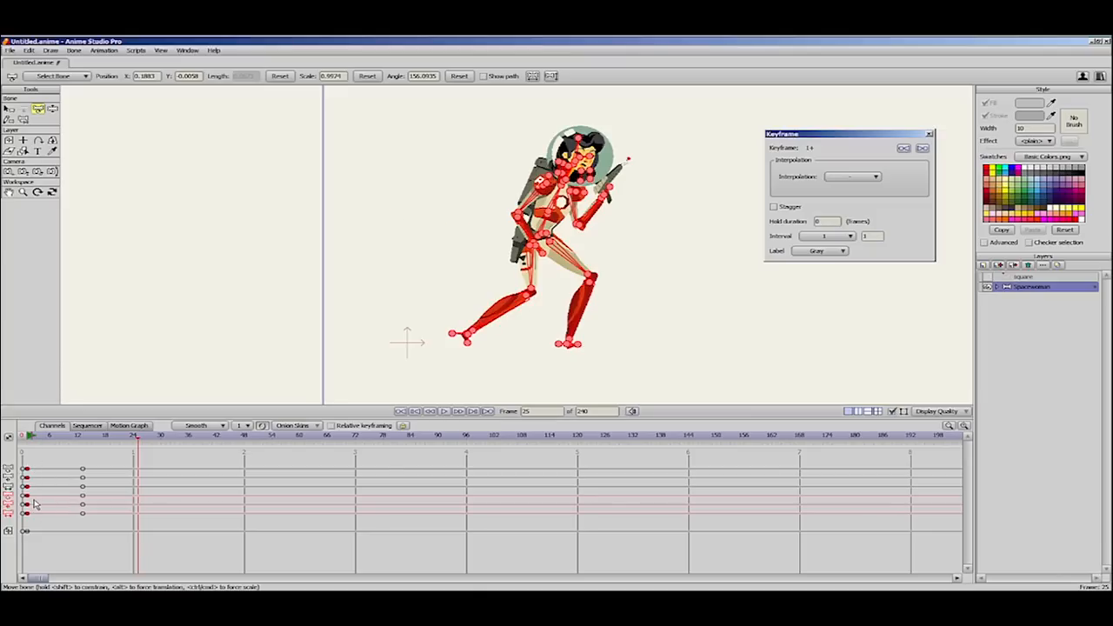
pyautogui.hotkey('ctrl', 'v')
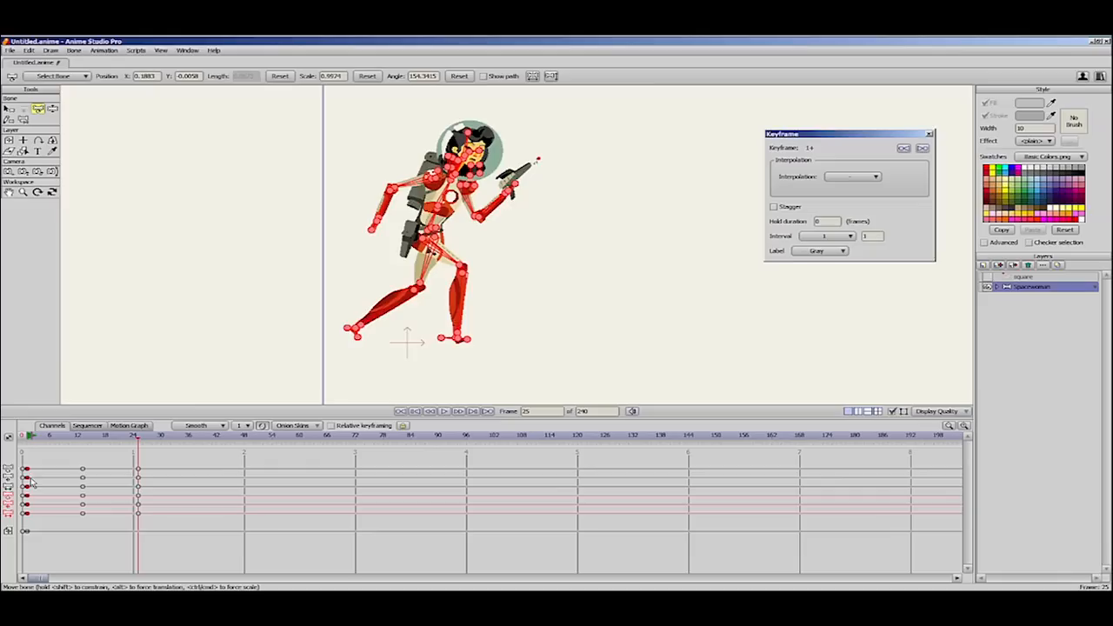
# Step: Show frame 13 as an onion skin and move the whole rig forward on frame 25 toward the onion-skinned front foot
pyautogui.click(83, 445)
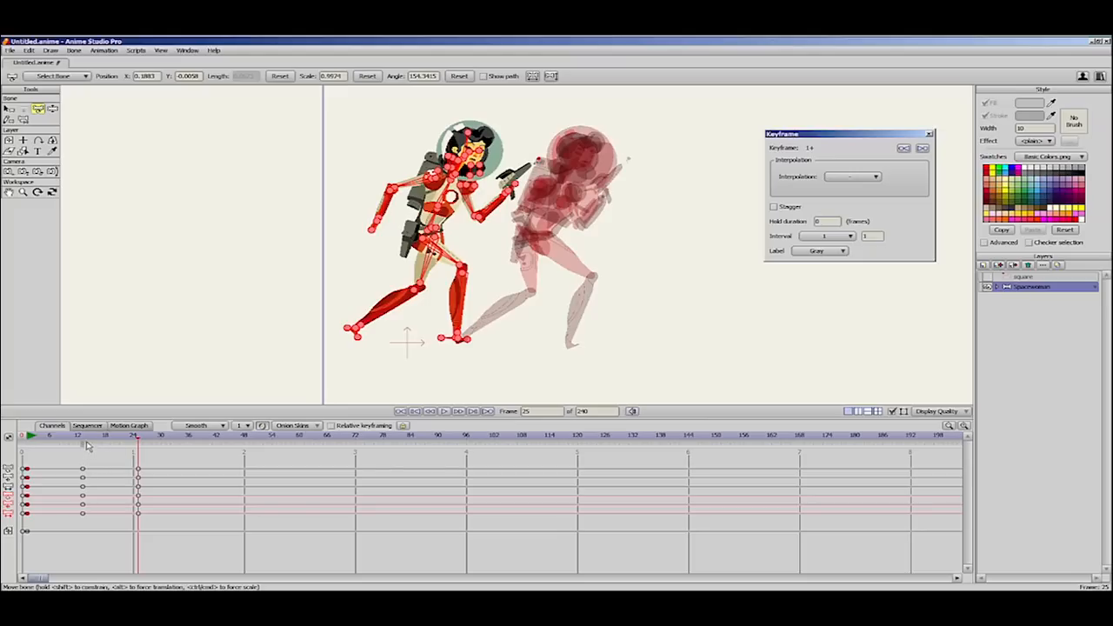
pyautogui.moveTo(31, 439); pyautogui.dragTo(136, 469)
pyautogui.moveTo(482, 287); pyautogui.dragTo(705, 297)
pyautogui.moveTo(611, 367); pyautogui.dragTo(580, 314)
# Step: Nudge the rig on frame 25 until the rear toe lines up with the onion-skinned front foot, and remove the frame 13 onion skin
pyautogui.scroll(9, 790, 273)
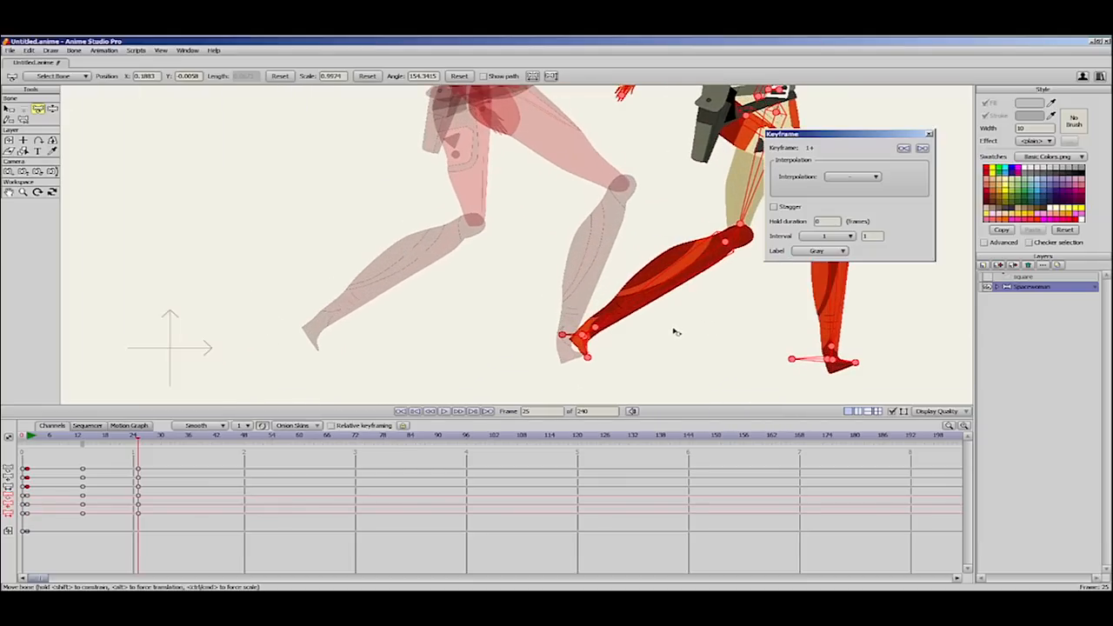
pyautogui.press('Left')
pyautogui.press('Left')
pyautogui.press('Left')
pyautogui.press('Left')
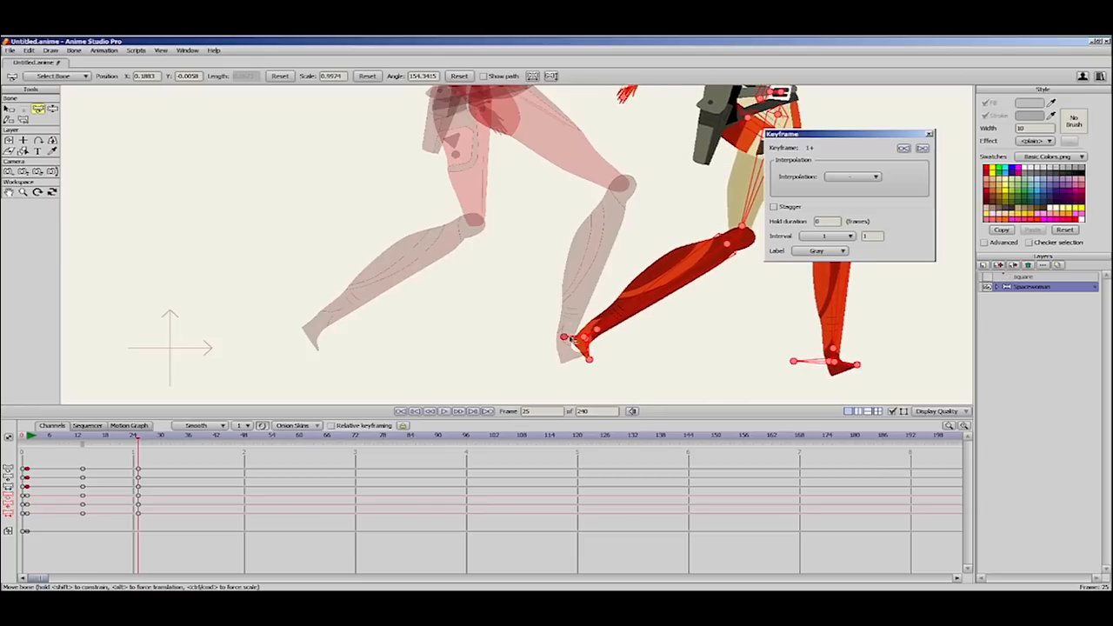
pyautogui.press('Down')
pyautogui.press('Down')
pyautogui.press('Down')
pyautogui.press('Down')
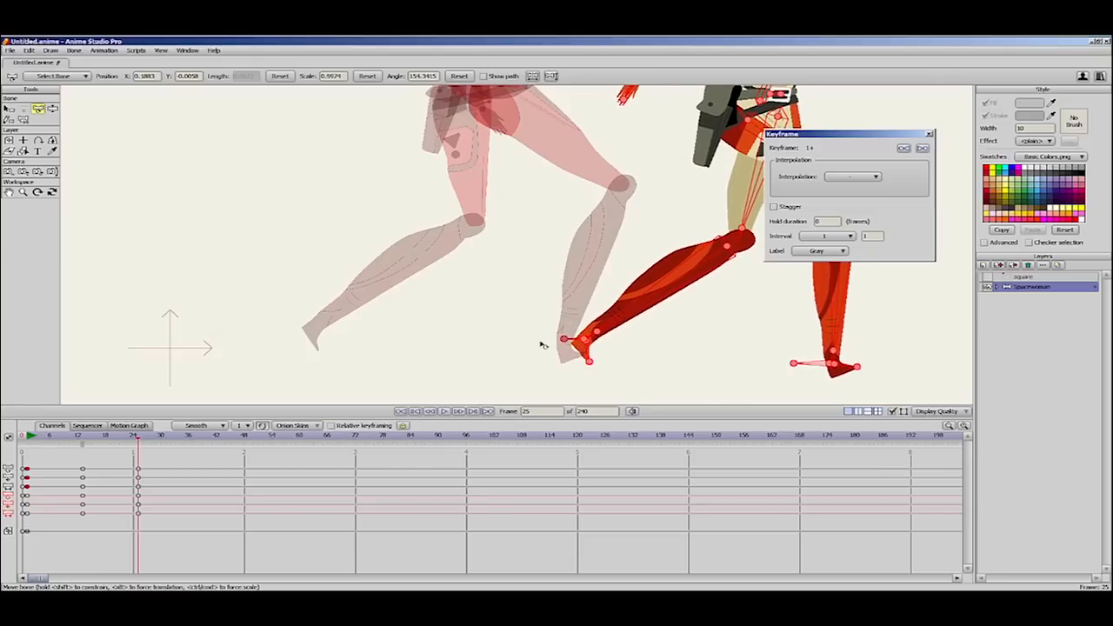
pyautogui.scroll(-3, 640, 330)
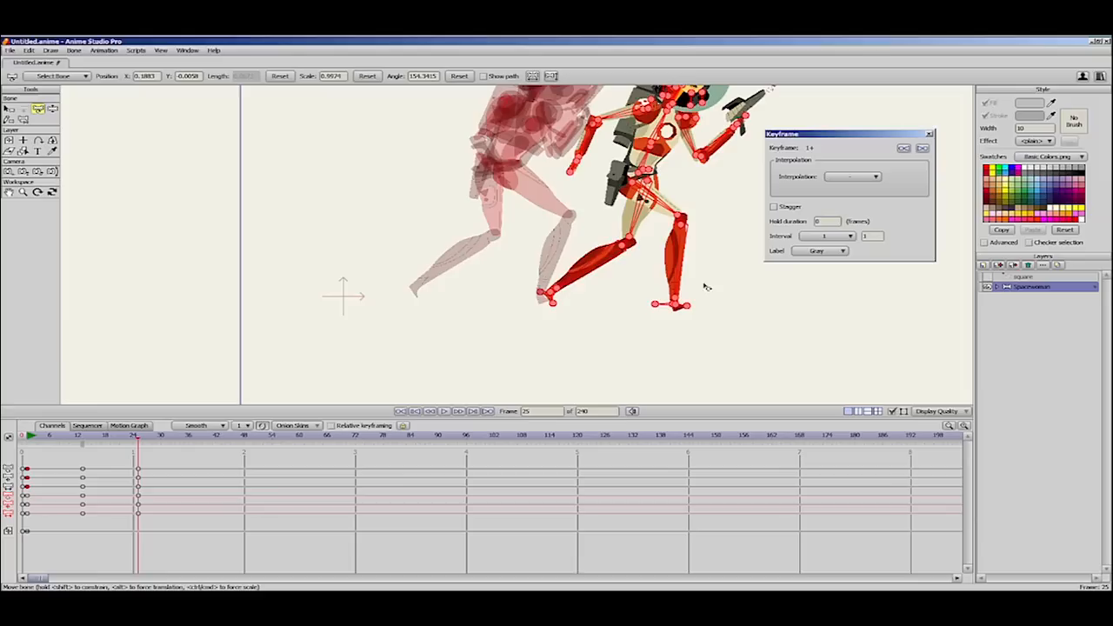
pyautogui.scroll(-3, 704, 296)
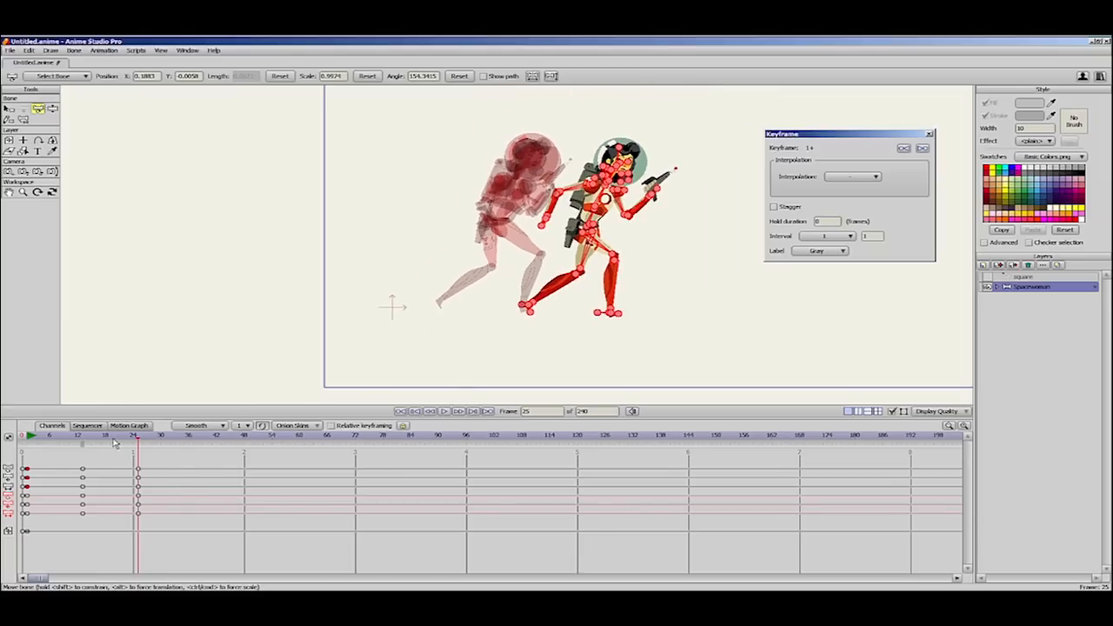
pyautogui.click(83, 445)
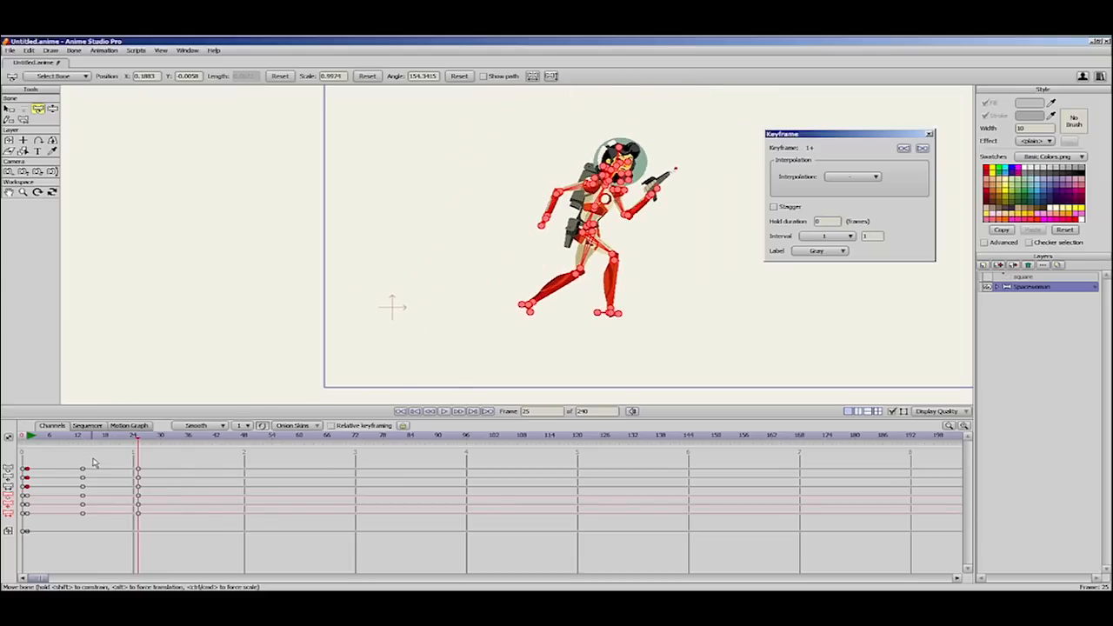
# Step: Deselect the bones and lift the passing foot off the ground on frame 7 and the opposite foot on frame 19
pyautogui.press('z')
pyautogui.moveTo(30, 439); pyautogui.dragTo(46, 470)
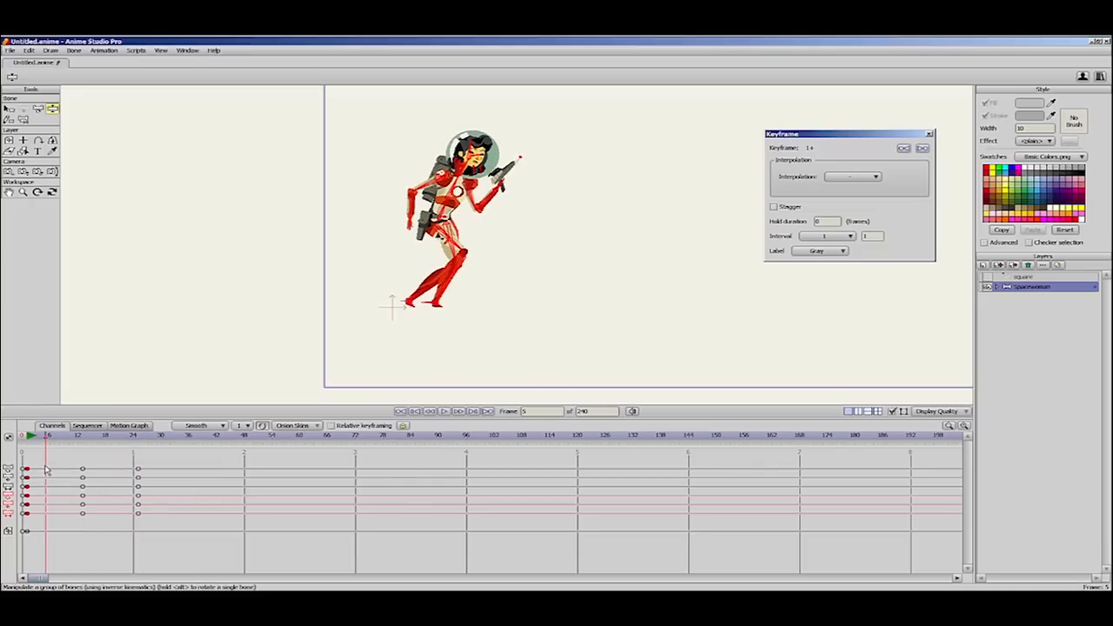
pyautogui.click(9, 108)
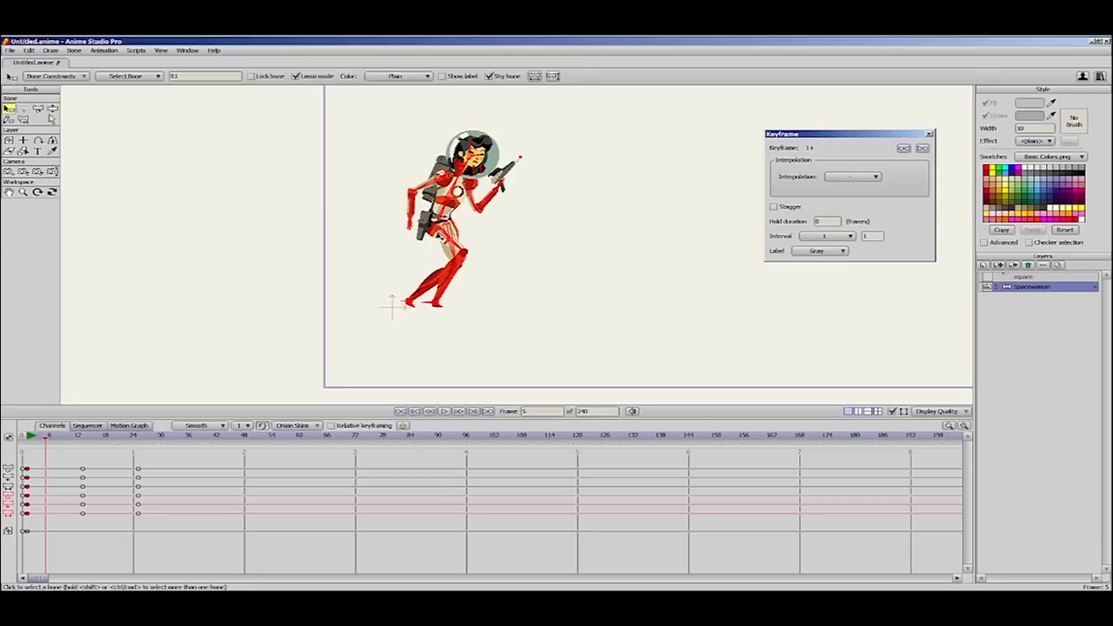
pyautogui.click(53, 109)
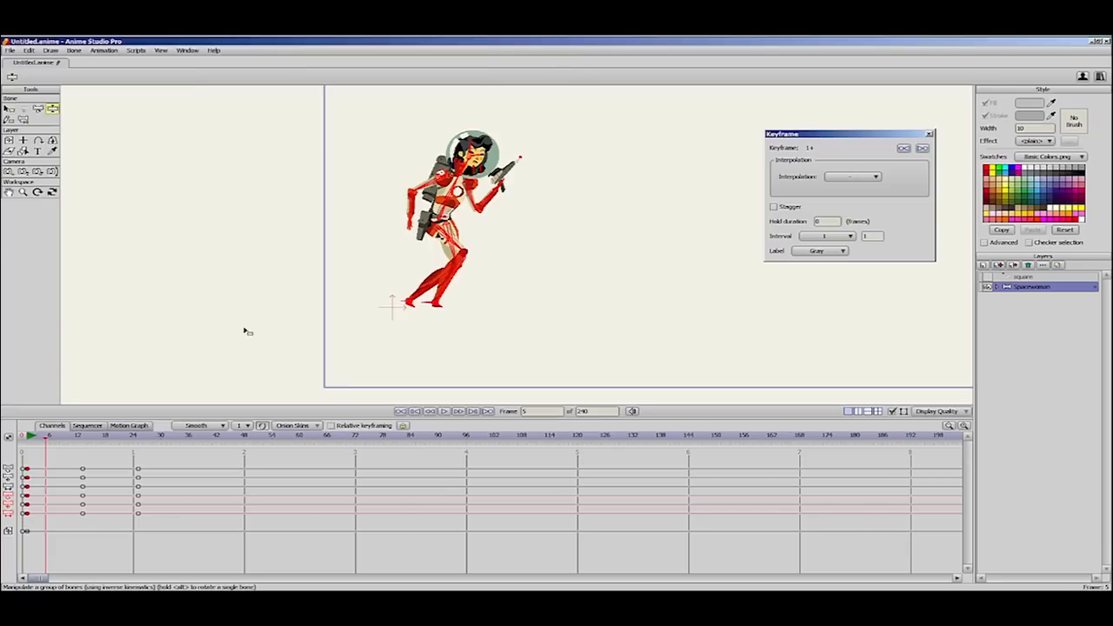
pyautogui.moveTo(38, 440); pyautogui.dragTo(55, 438)
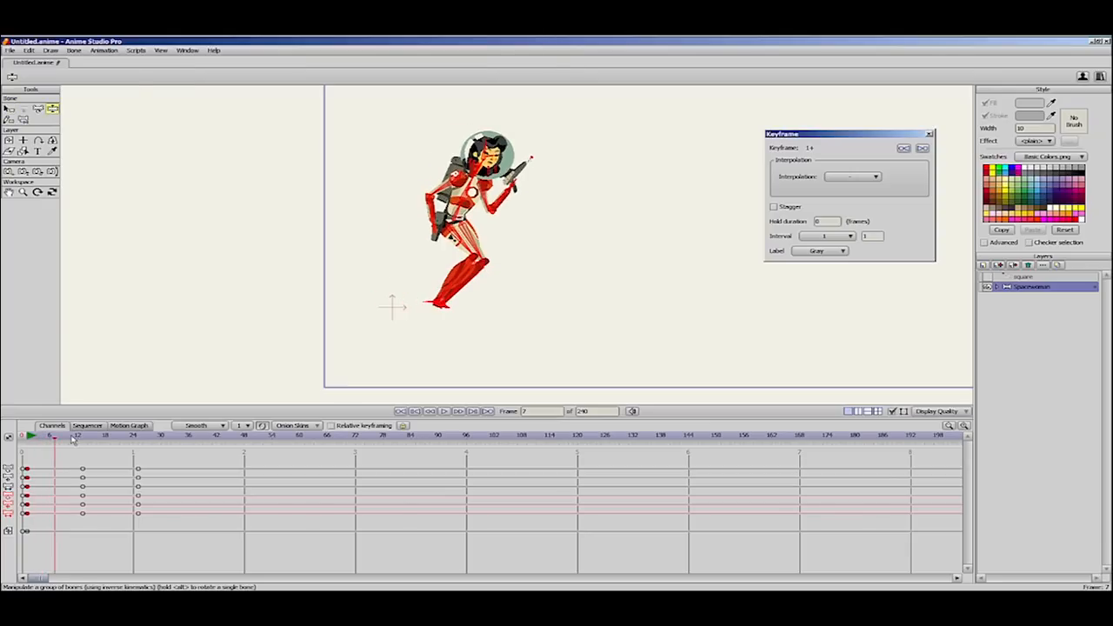
pyautogui.press('z')
pyautogui.click(52, 109)
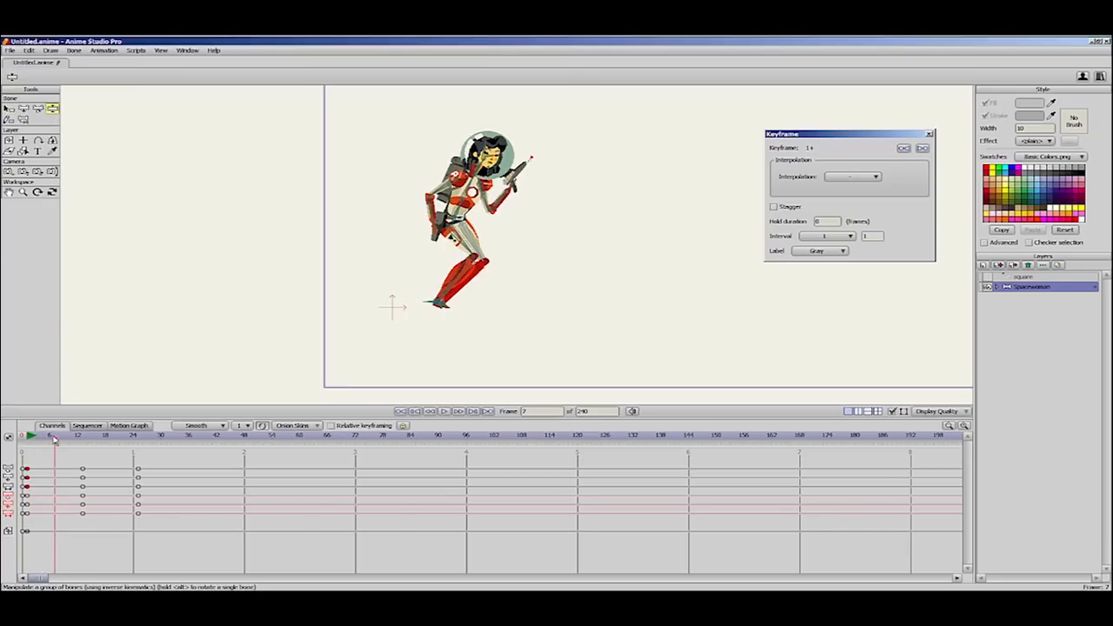
pyautogui.moveTo(54, 439)
pyautogui.mouseDown()
pyautogui.moveTo(41, 439)
pyautogui.moveTo(55, 443)
pyautogui.mouseUp()
pyautogui.moveTo(472, 285); pyautogui.dragTo(449, 268)
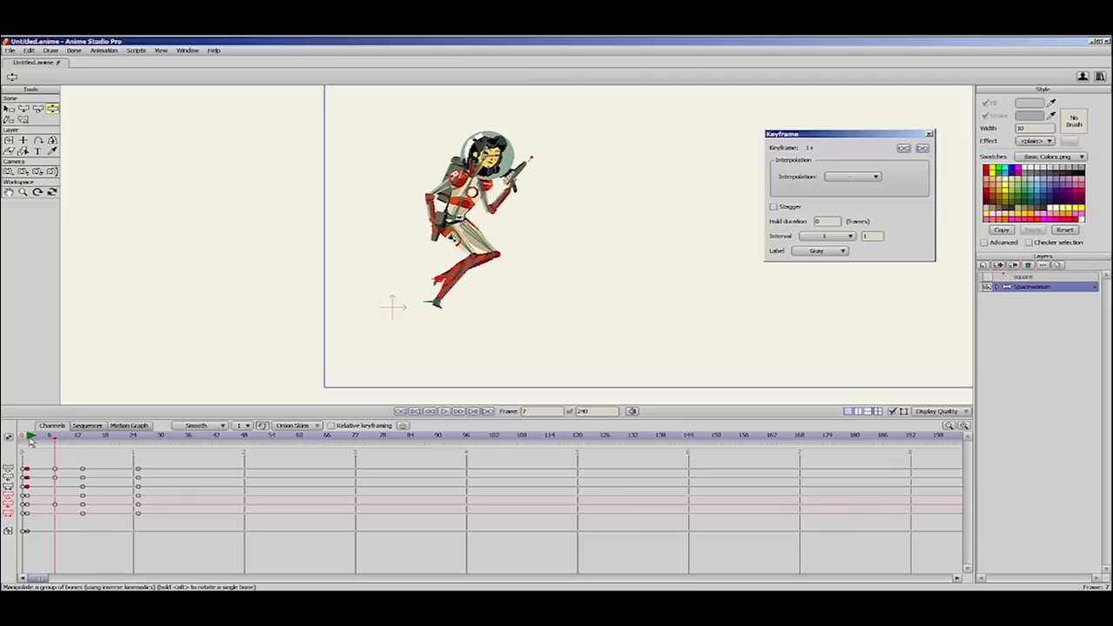
pyautogui.moveTo(31, 441); pyautogui.dragTo(113, 456)
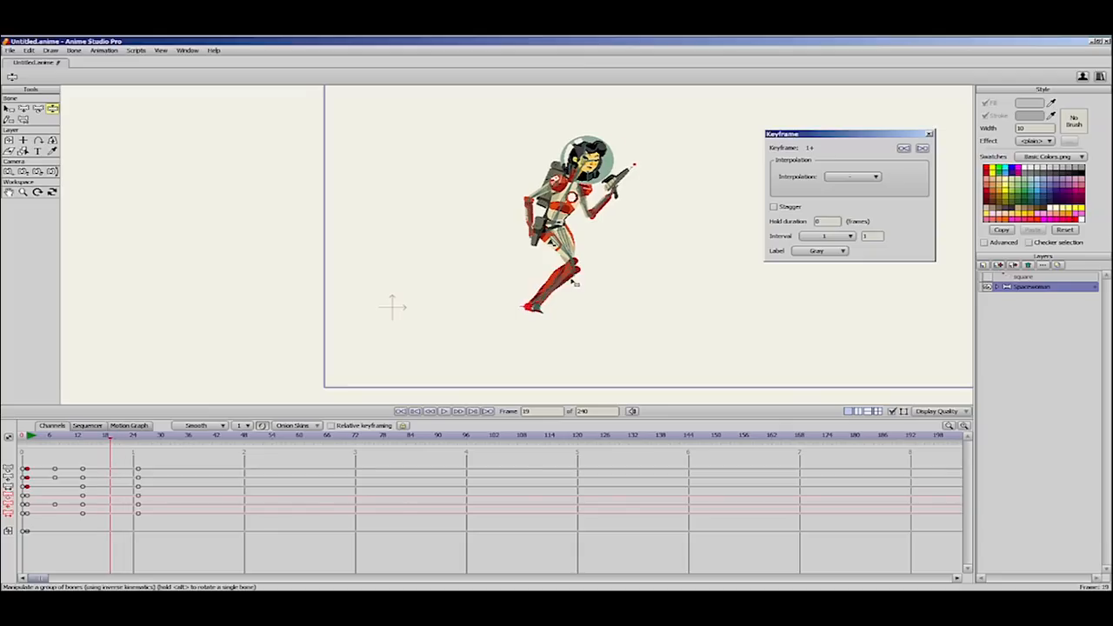
pyautogui.moveTo(565, 253); pyautogui.dragTo(537, 288)
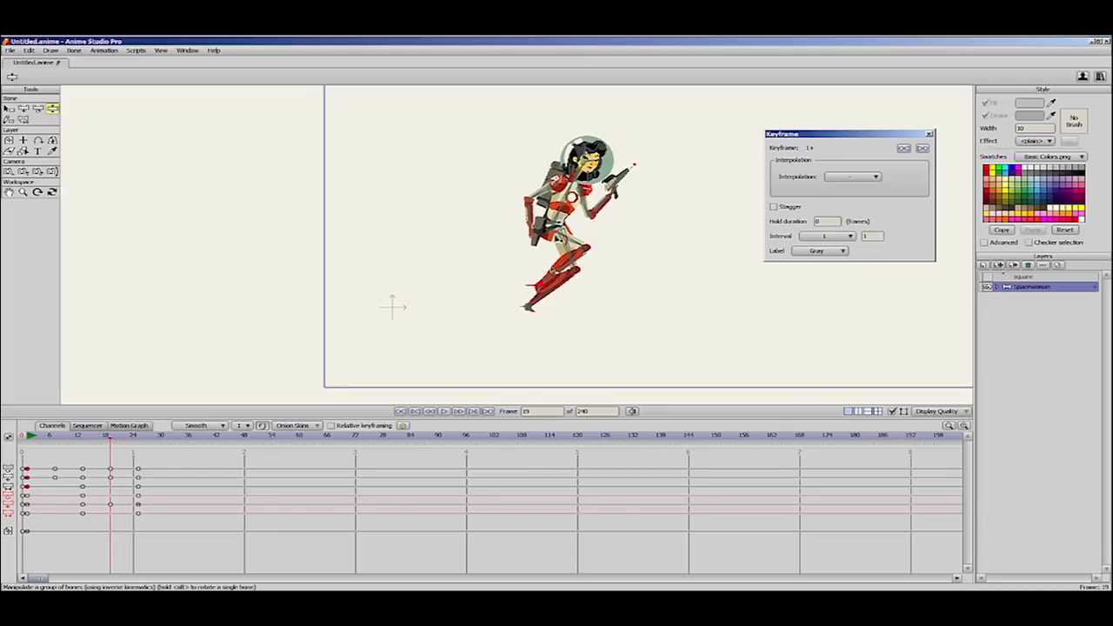
# Step: Lower the spacewoman's body slightly on frame 4 and raise it on frame 10
pyautogui.moveTo(37, 435); pyautogui.dragTo(41, 476)
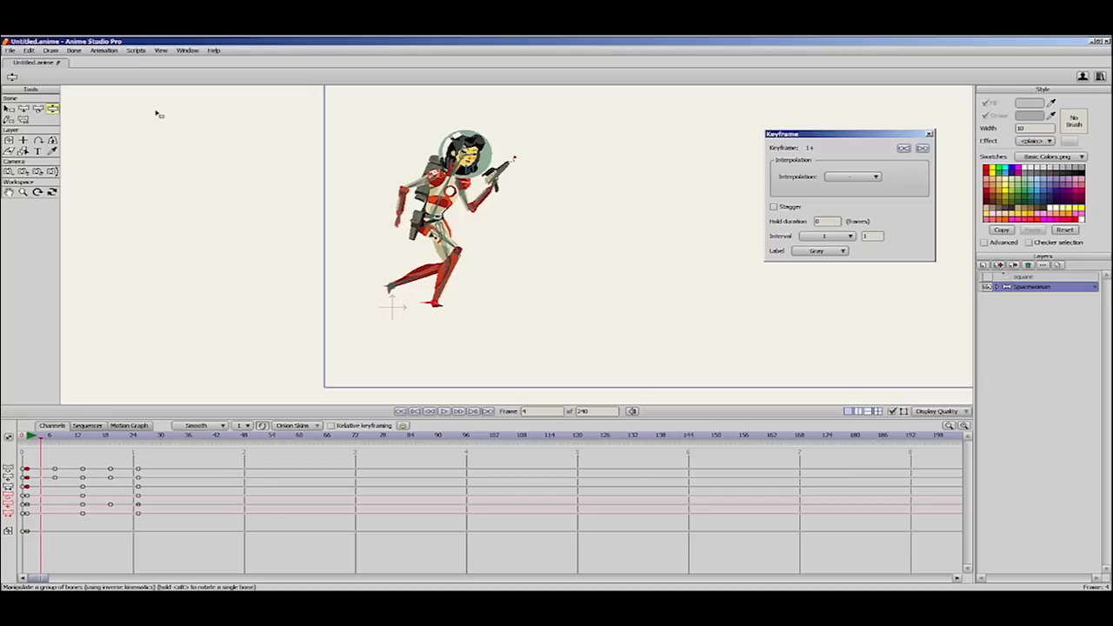
pyautogui.moveTo(438, 211); pyautogui.dragTo(439, 219)
pyautogui.click(69, 442)
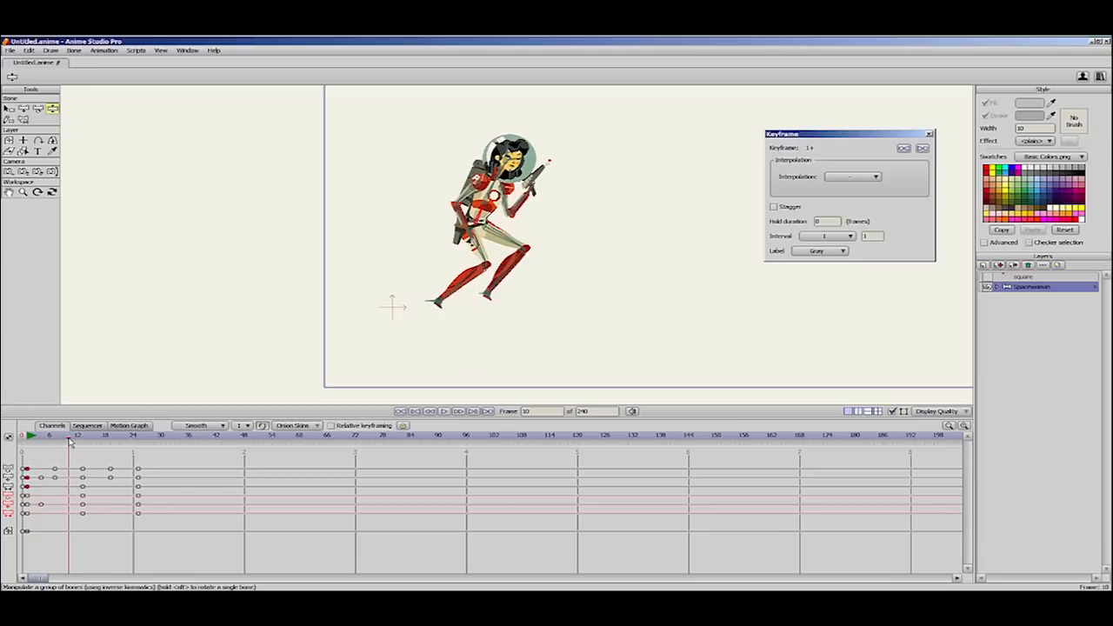
pyautogui.moveTo(484, 218); pyautogui.dragTo(484, 209)
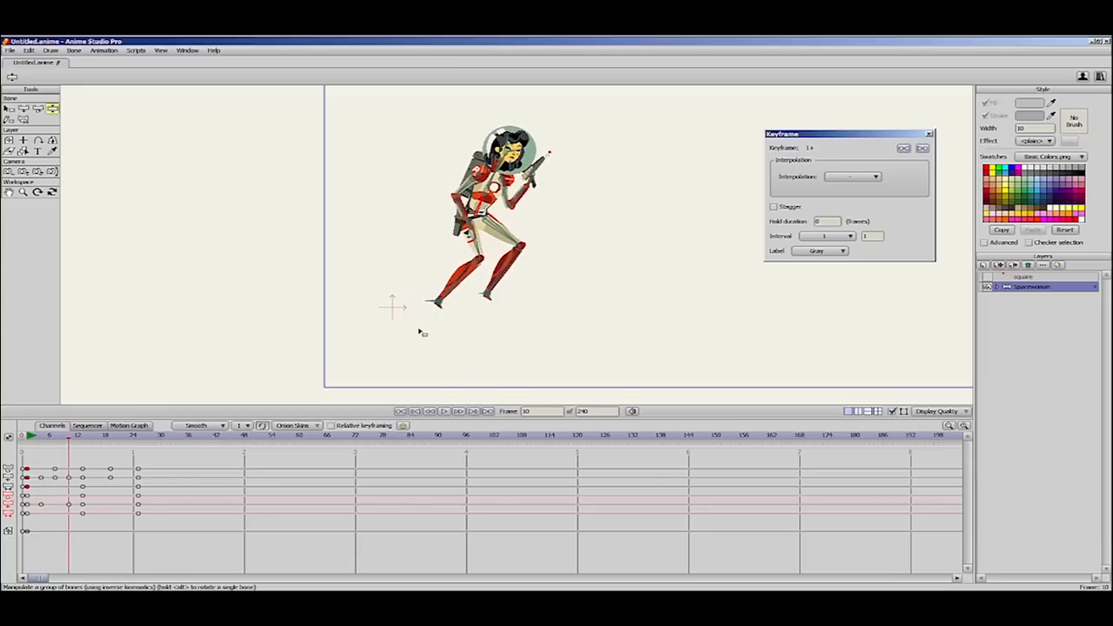
# Step: Try copying the body's down and up keyframes from frames 4 and 10 to frame 17, and delete the pasted copies
pyautogui.moveTo(76, 441); pyautogui.dragTo(97, 454)
pyautogui.moveTo(78, 500); pyautogui.dragTo(35, 523)
pyautogui.moveTo(102, 441); pyautogui.dragTo(101, 441)
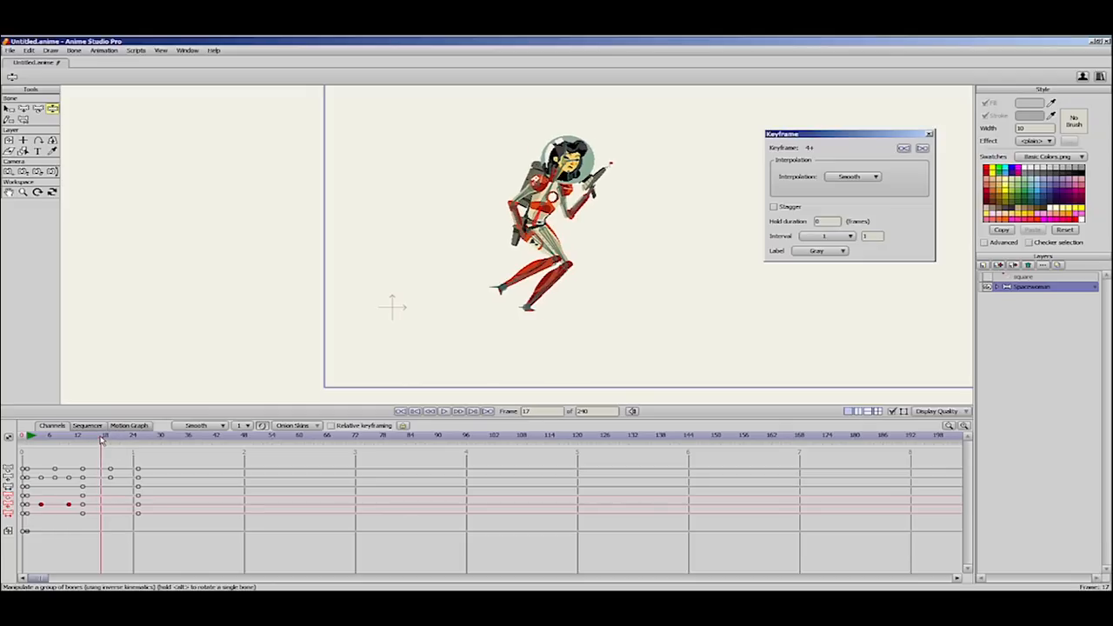
pyautogui.hotkey('ctrl', 'v')
pyautogui.moveTo(56, 437)
pyautogui.mouseDown()
pyautogui.moveTo(141, 457)
pyautogui.moveTo(102, 471)
pyautogui.moveTo(48, 447)
pyautogui.mouseUp()
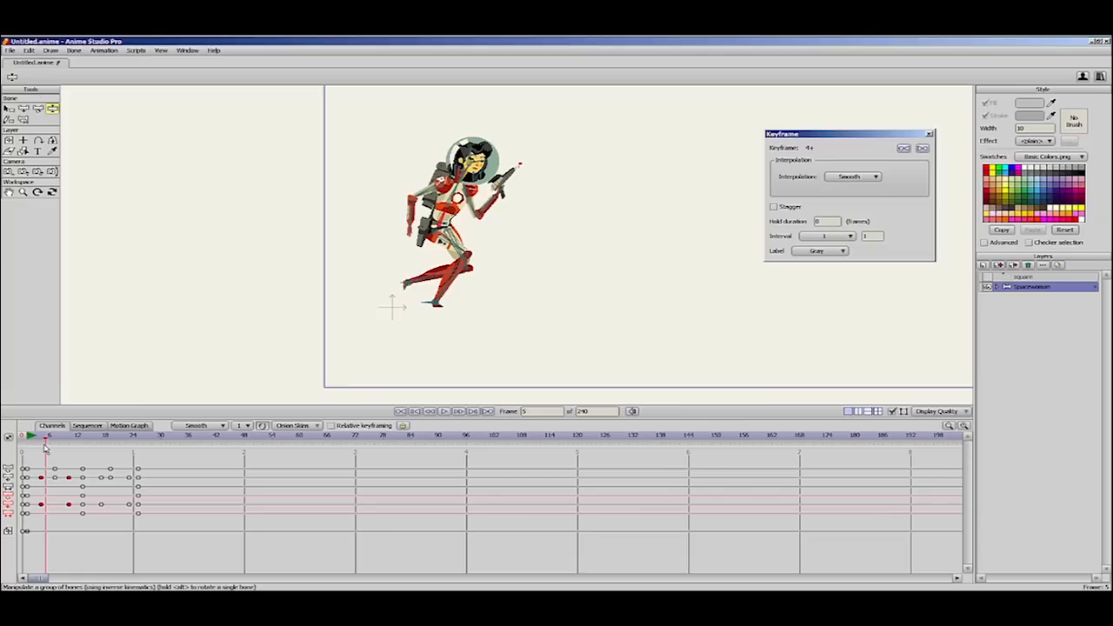
pyautogui.moveTo(92, 501); pyautogui.dragTo(132, 517)
pyautogui.press('Delete')
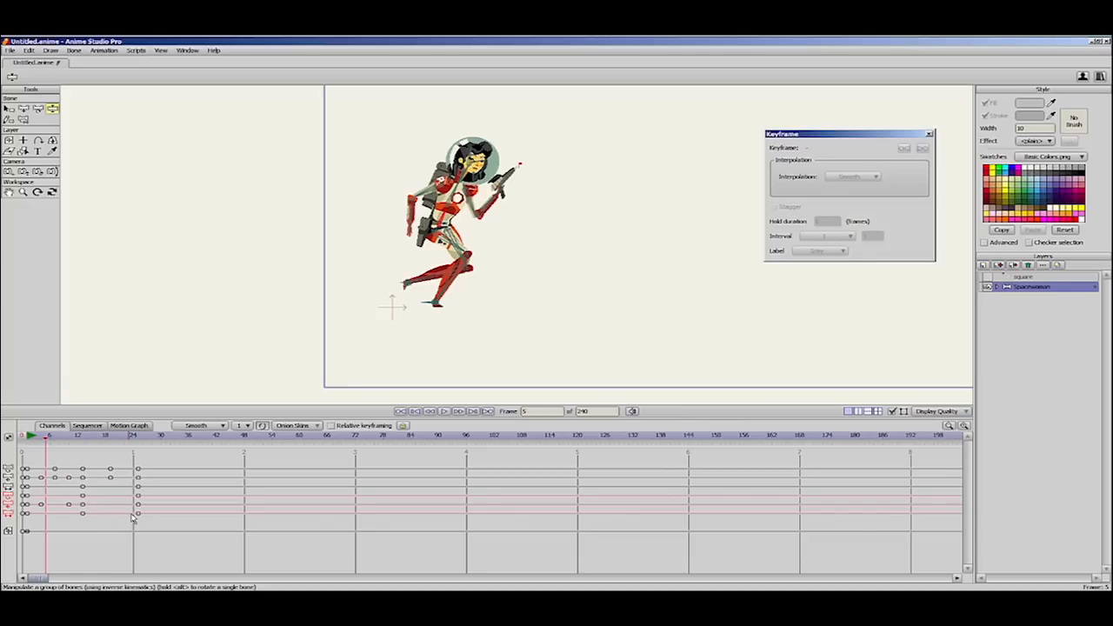
# Step: Copy the body's translation keyframes from frames 1, 4 and 10, paste them relative at frame 13, and review the motion through frame 25
pyautogui.moveTo(77, 437); pyautogui.dragTo(84, 443)
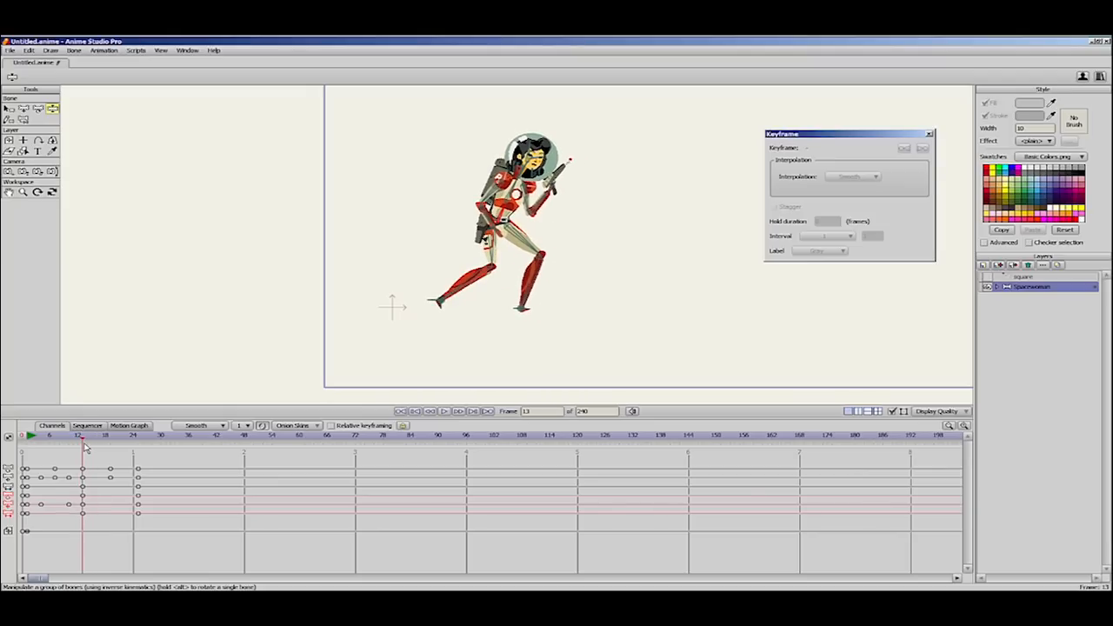
pyautogui.moveTo(75, 504); pyautogui.dragTo(26, 507)
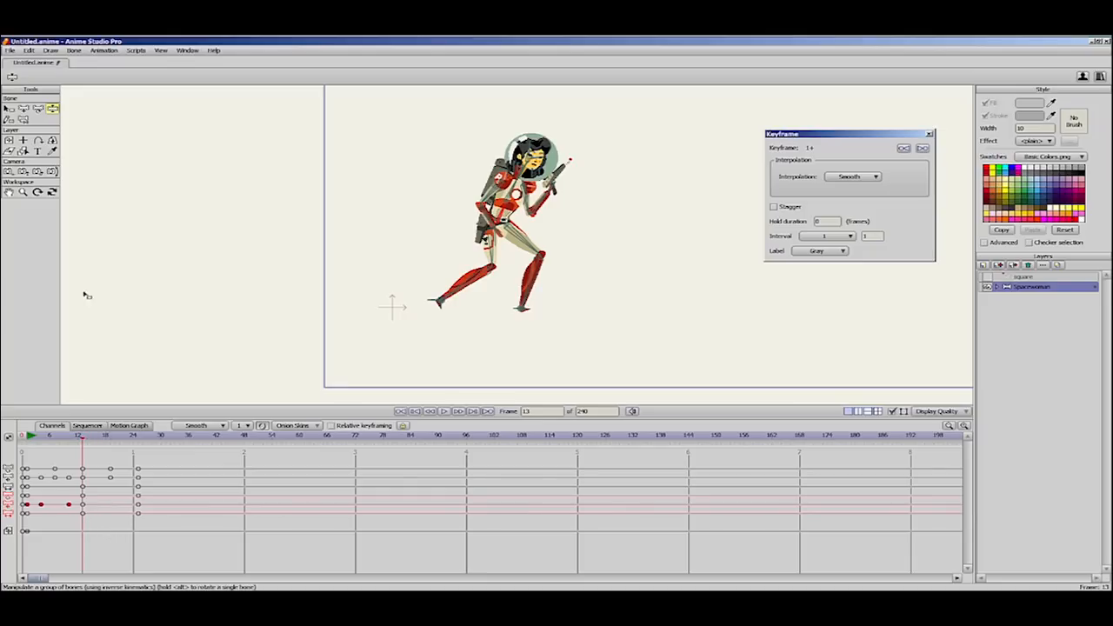
pyautogui.click(30, 50)
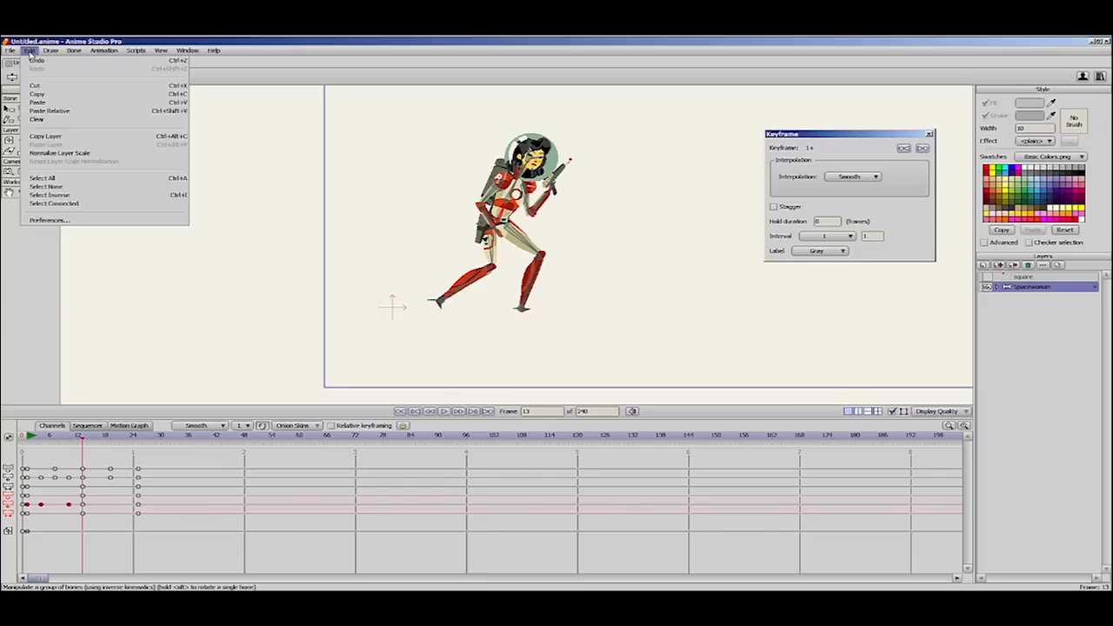
pyautogui.click(73, 113)
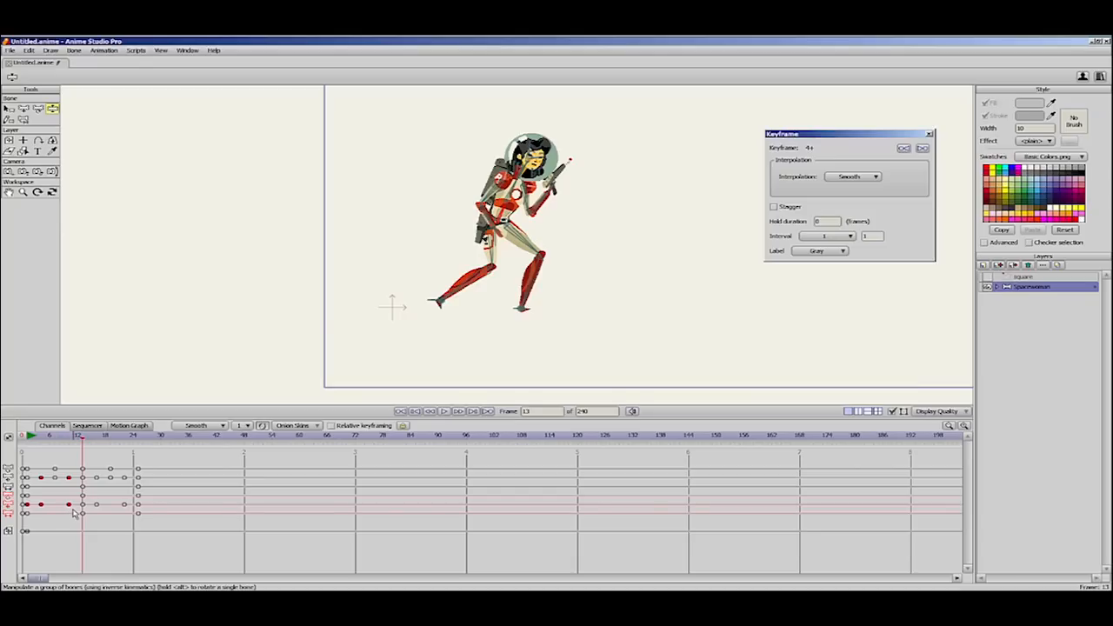
pyautogui.moveTo(87, 440)
pyautogui.mouseDown()
pyautogui.moveTo(133, 441)
pyautogui.moveTo(46, 447)
pyautogui.moveTo(104, 443)
pyautogui.moveTo(54, 444)
pyautogui.moveTo(83, 451)
pyautogui.mouseUp()
pyautogui.moveTo(84, 452)
pyautogui.mouseDown()
pyautogui.moveTo(33, 445)
pyautogui.moveTo(126, 448)
pyautogui.moveTo(42, 451)
pyautogui.moveTo(96, 456)
pyautogui.moveTo(83, 461)
pyautogui.mouseUp()
pyautogui.moveTo(84, 455); pyautogui.dragTo(139, 500)
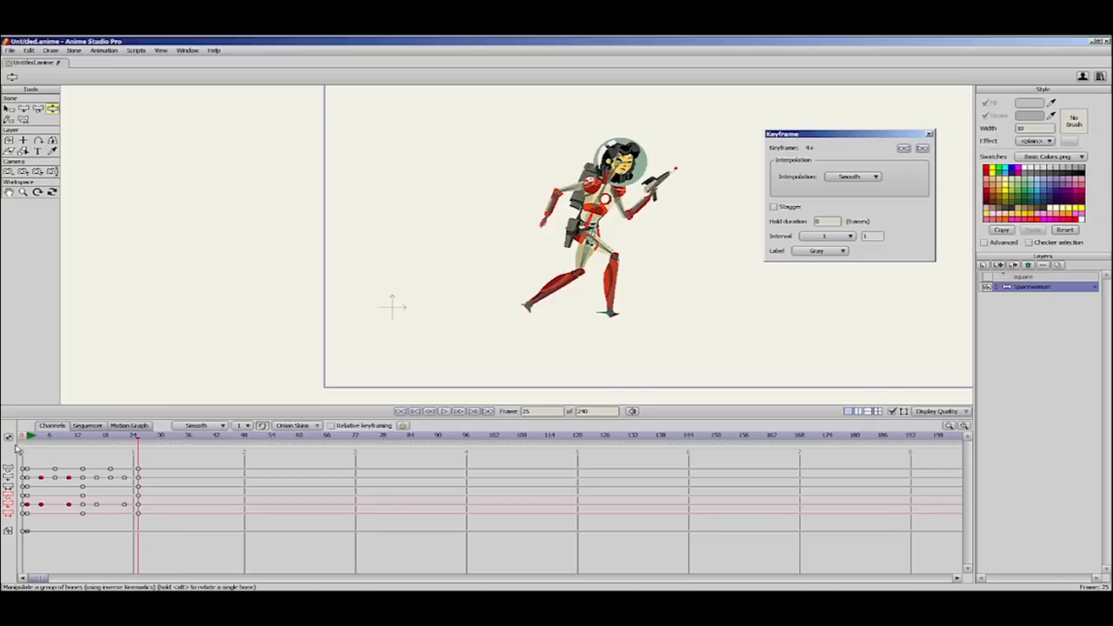
# Step: Set all bone keyframes on frame 25 to Cycle interpolation, cycling back to absolute frame 2 with additive cycle enabled
pyautogui.click(197, 483)
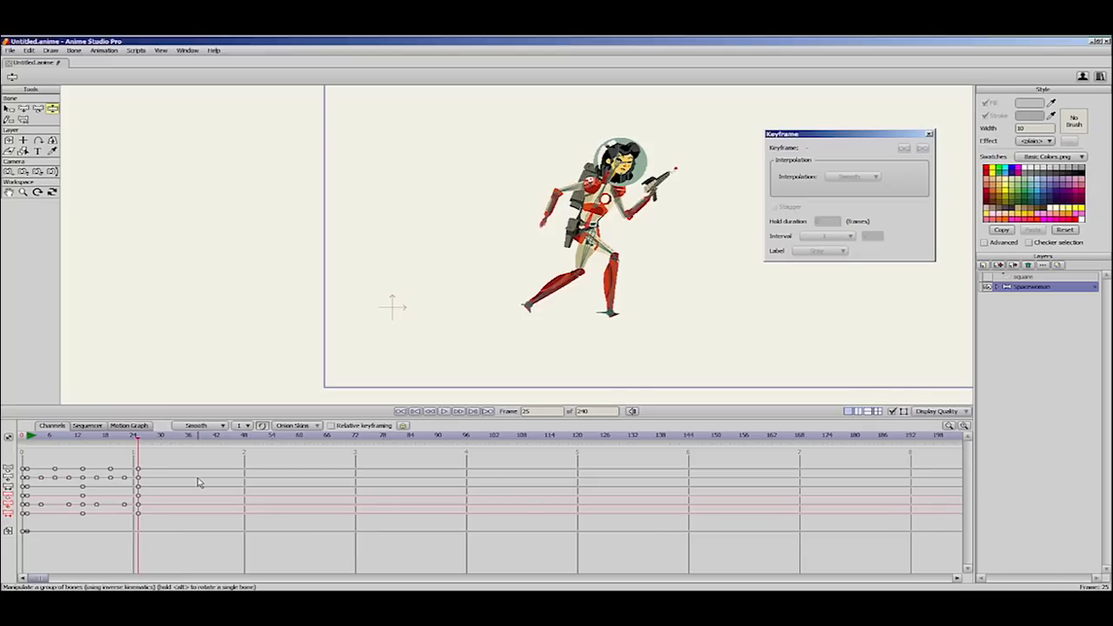
pyautogui.moveTo(585, 252); pyautogui.dragTo(438, 273)
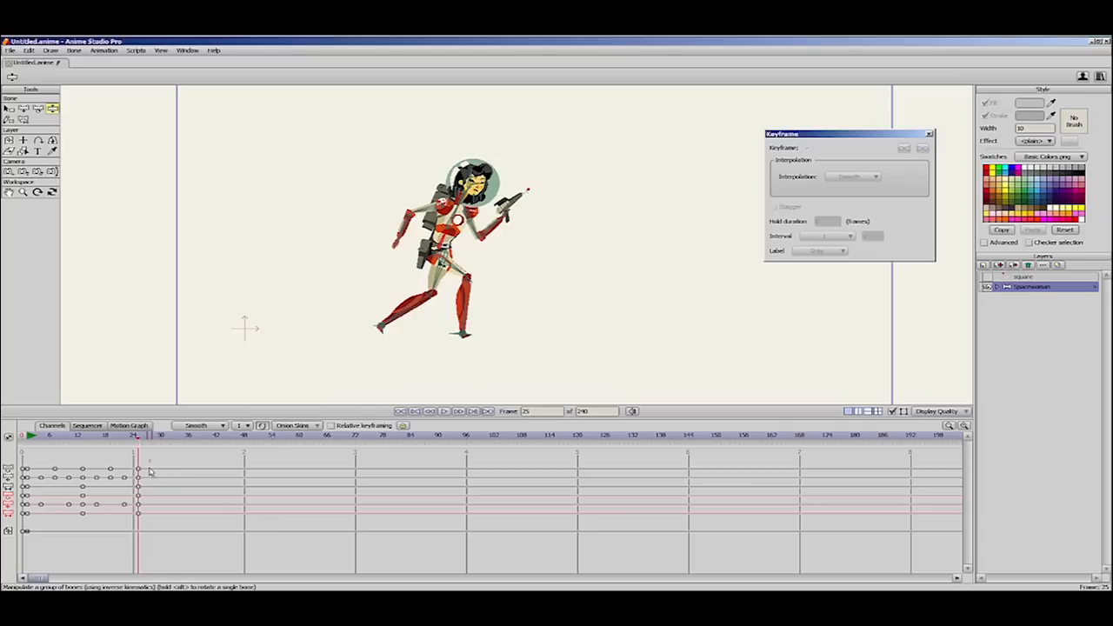
pyautogui.moveTo(152, 457); pyautogui.dragTo(133, 534)
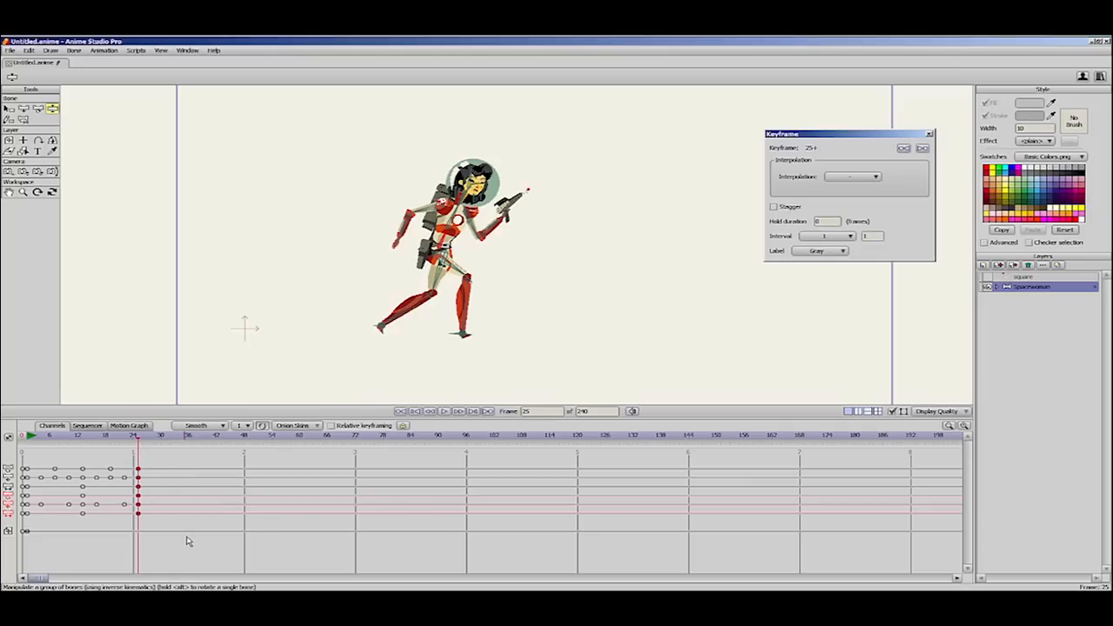
pyautogui.rightClick(142, 475)
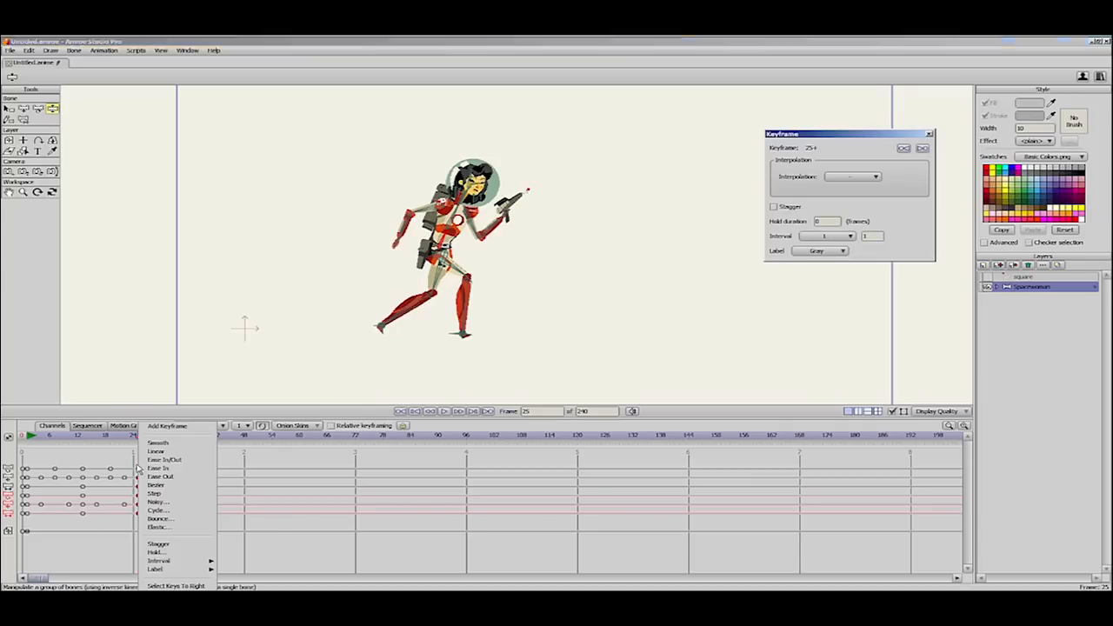
pyautogui.click(166, 511)
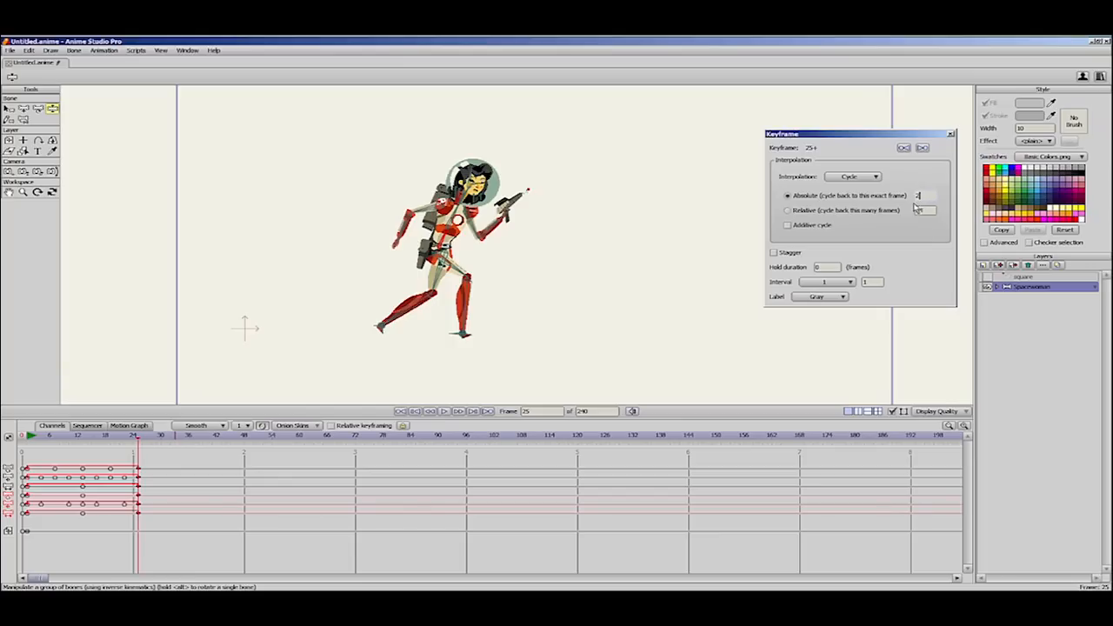
pyautogui.moveTo(140, 439); pyautogui.dragTo(137, 523)
pyautogui.moveTo(136, 526); pyautogui.dragTo(137, 525)
# Step: Scrub past frame 25 as far as frame 77 to review how the cycled walk continues forward
pyautogui.moveTo(29, 439); pyautogui.dragTo(299, 444)
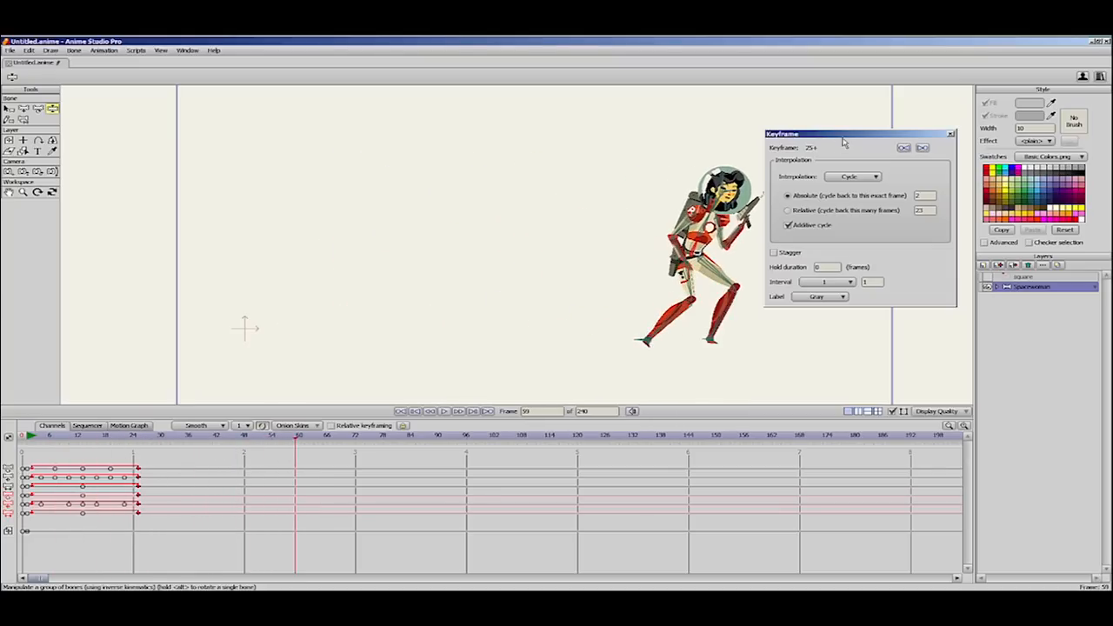
pyautogui.moveTo(842, 142); pyautogui.dragTo(323, 483)
pyautogui.click(142, 438)
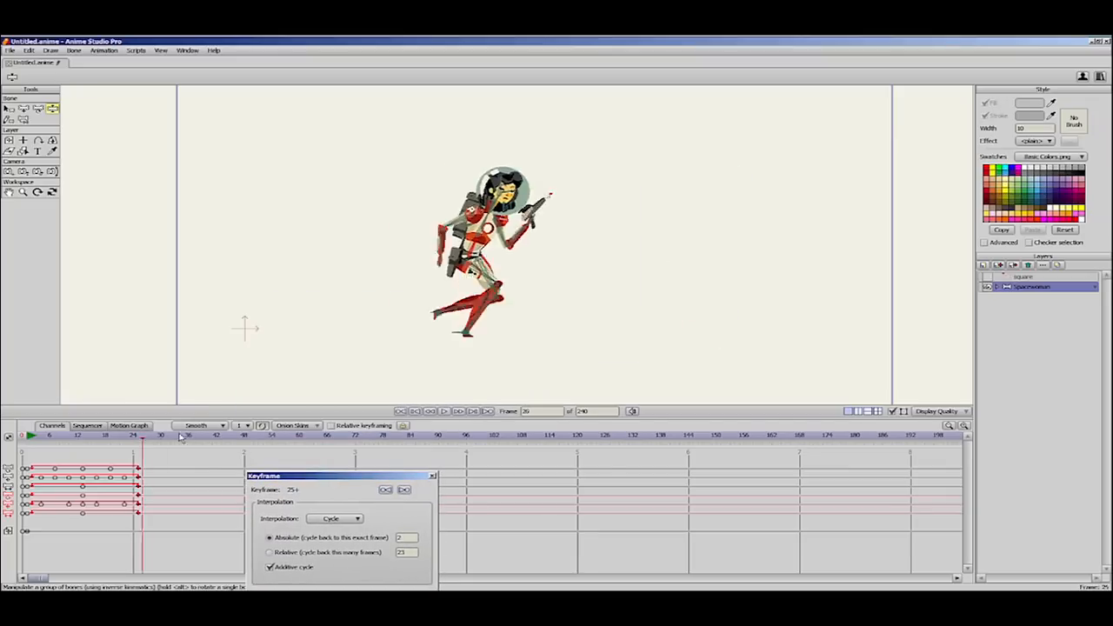
pyautogui.moveTo(180, 438); pyautogui.dragTo(249, 459)
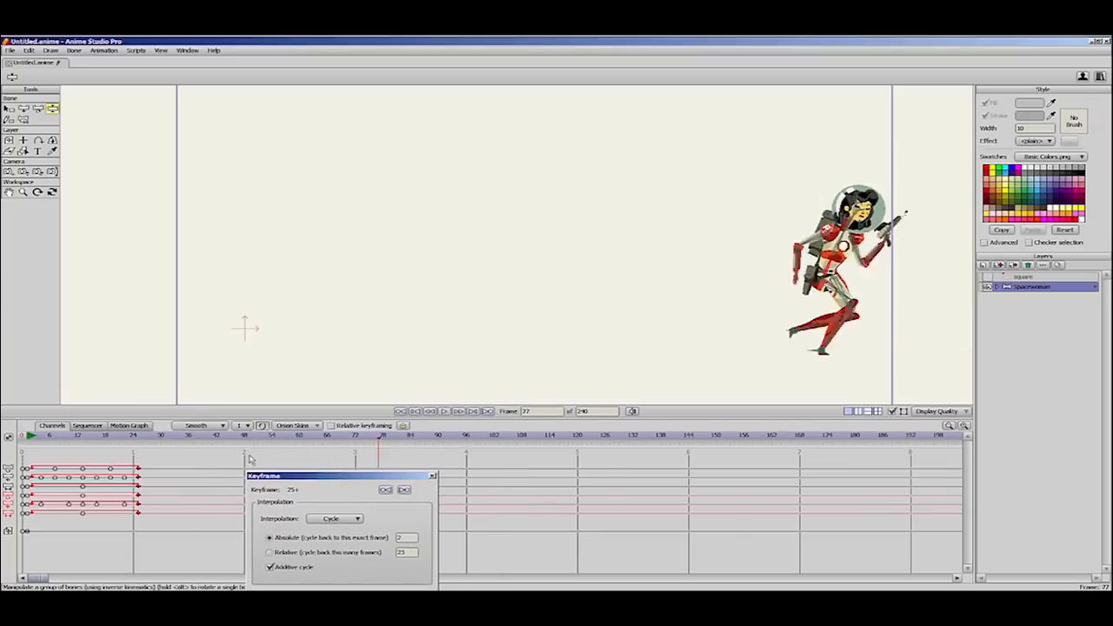
pyautogui.click(136, 470)
pyautogui.moveTo(128, 478); pyautogui.dragTo(186, 458)
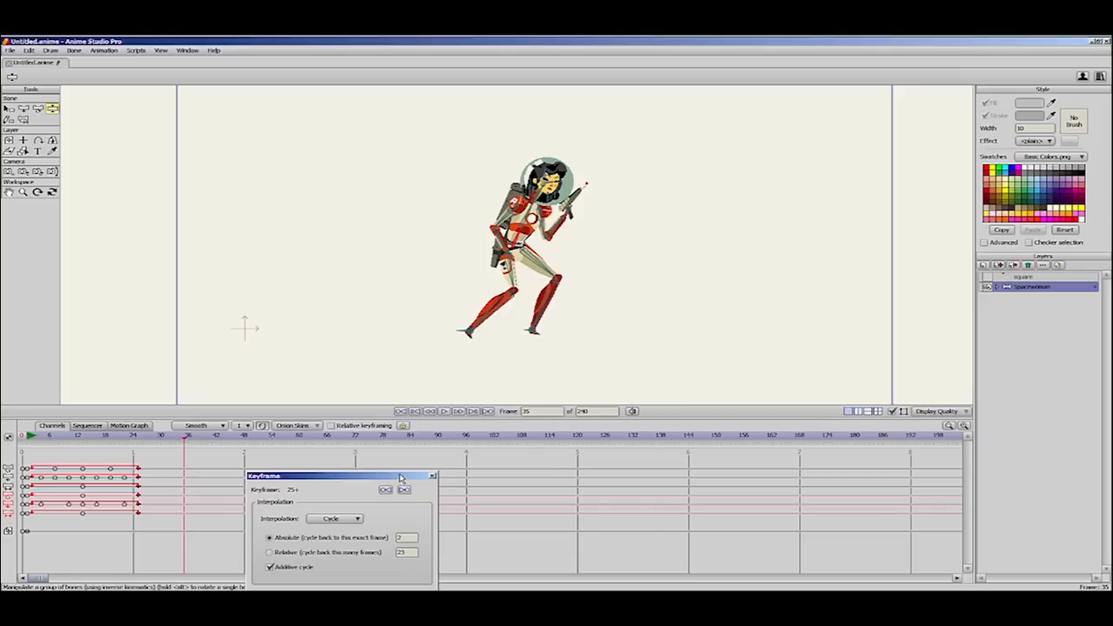
pyautogui.moveTo(400, 477); pyautogui.dragTo(863, 170)
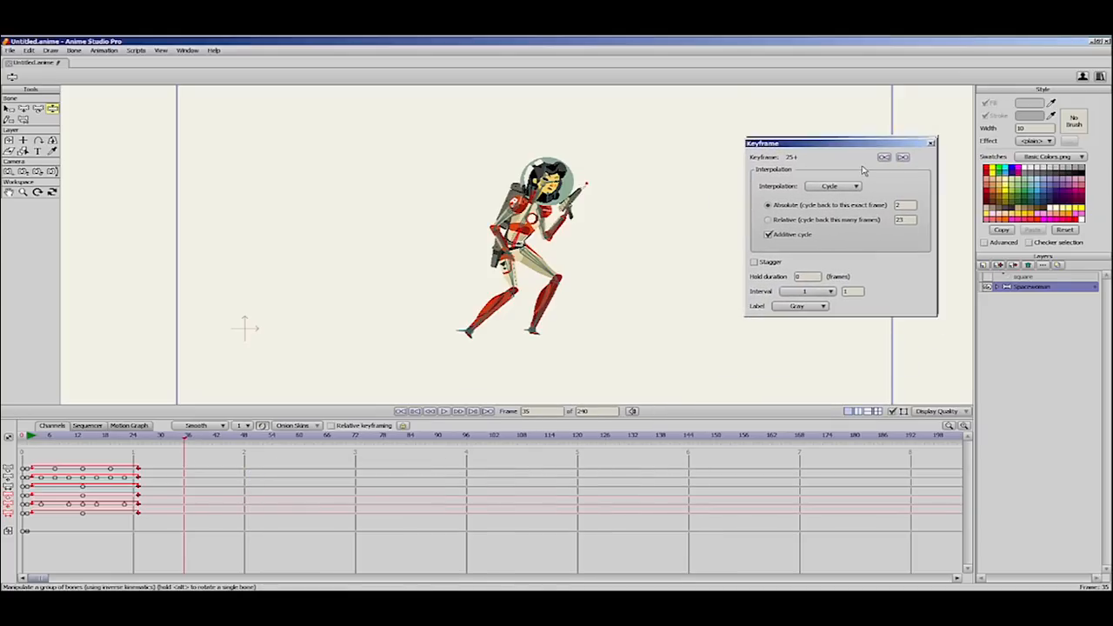
pyautogui.click(387, 476)
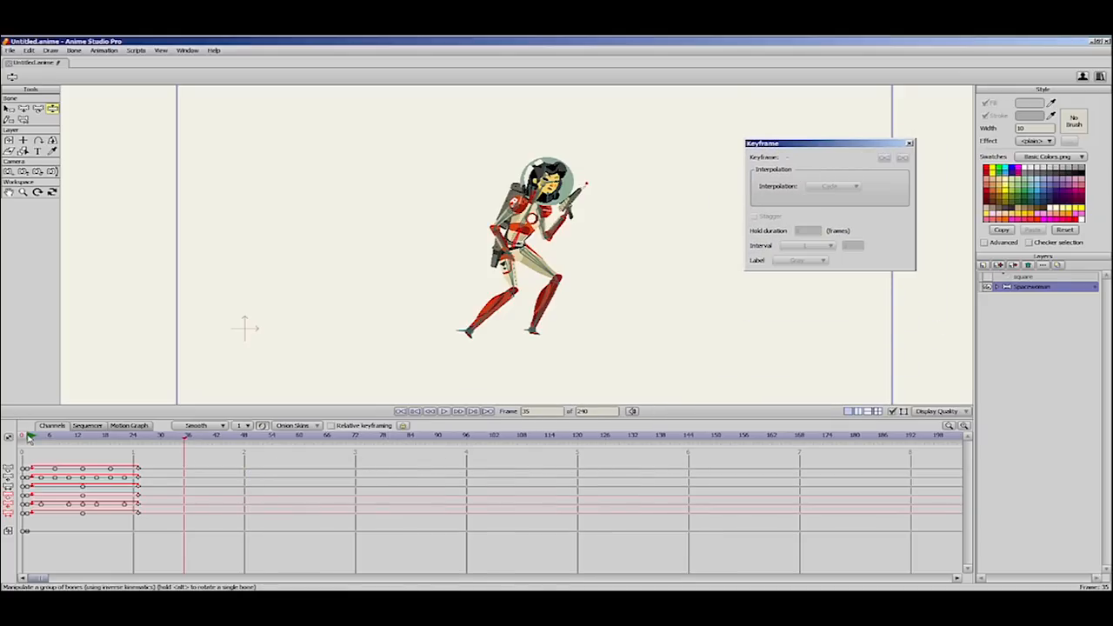
# Step: Stretch the keyframes from frame 13 onward so the last ones fall on frame 46, and play the slowed walk
pyautogui.click(28, 437)
pyautogui.moveTo(34, 445); pyautogui.dragTo(87, 442)
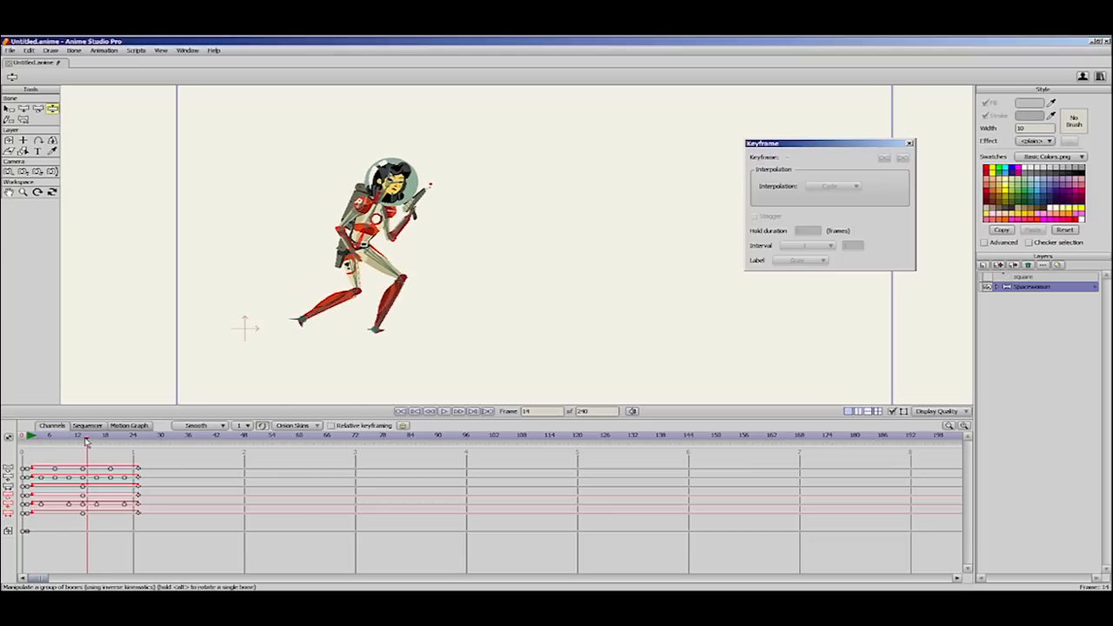
pyautogui.moveTo(81, 438); pyautogui.dragTo(102, 458)
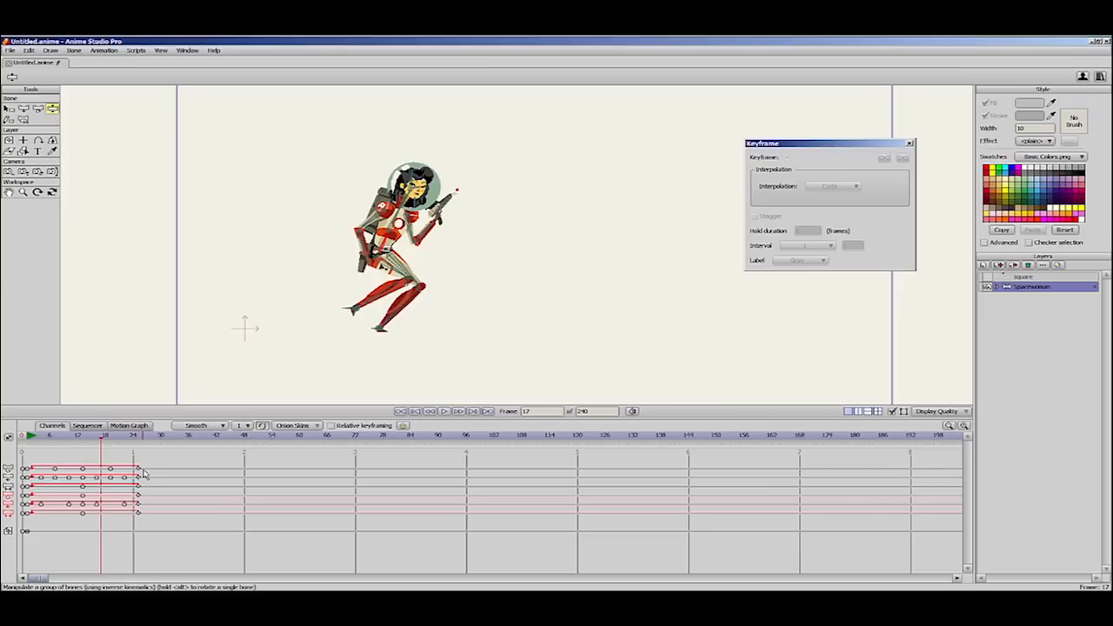
pyautogui.moveTo(146, 463); pyautogui.dragTo(83, 528)
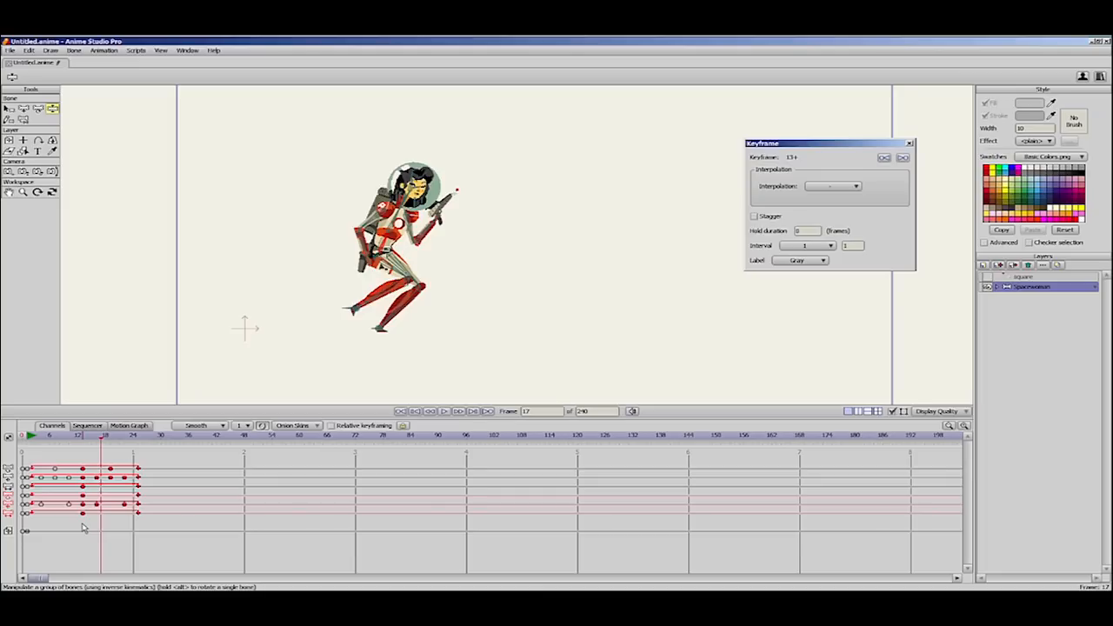
pyautogui.moveTo(84, 464); pyautogui.dragTo(143, 534)
pyautogui.moveTo(138, 470); pyautogui.dragTo(237, 471)
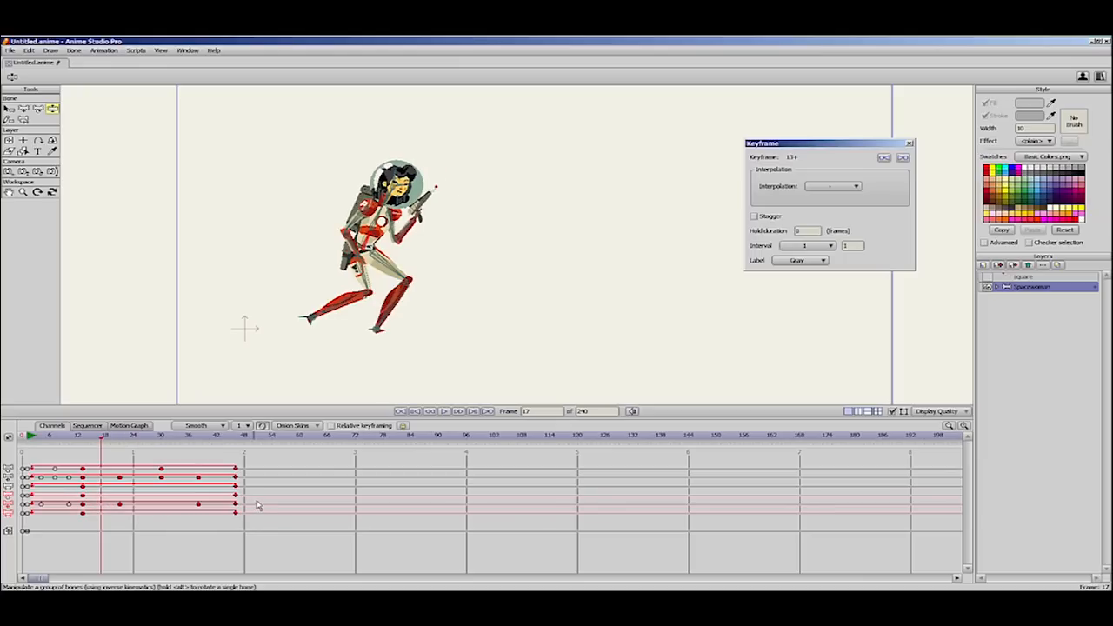
pyautogui.click(27, 437)
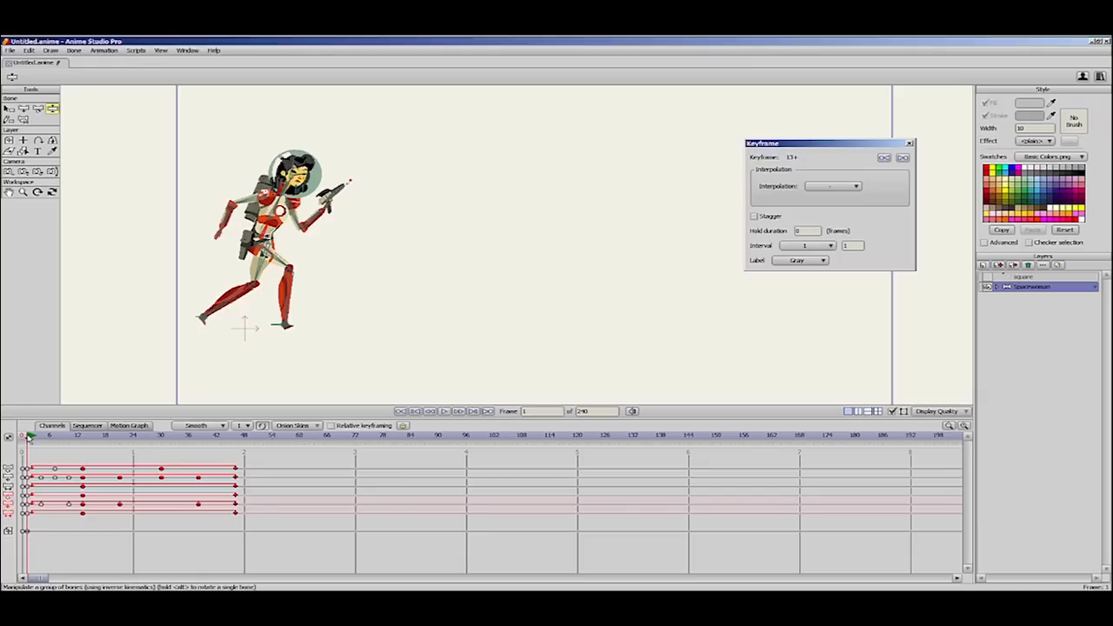
pyautogui.press('space')
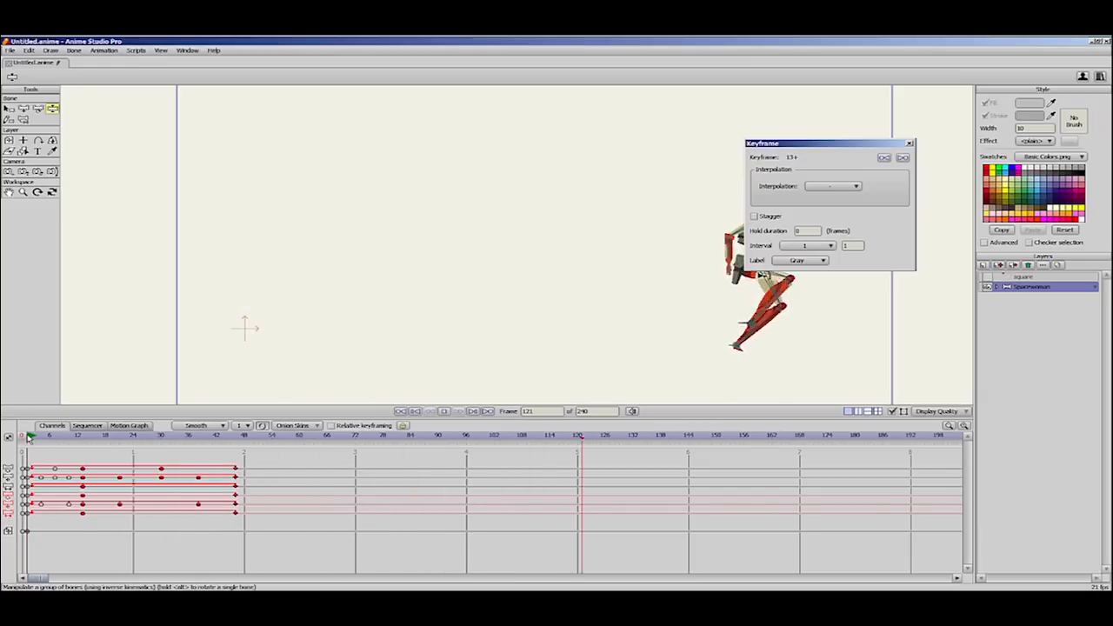
# Step: Rescale the keyframes from frame 13 onward so the last ones land on frame 35, and deselect them
pyautogui.moveTo(868, 146); pyautogui.dragTo(949, 221)
pyautogui.press('Delete')
pyautogui.moveTo(252, 450); pyautogui.dragTo(78, 539)
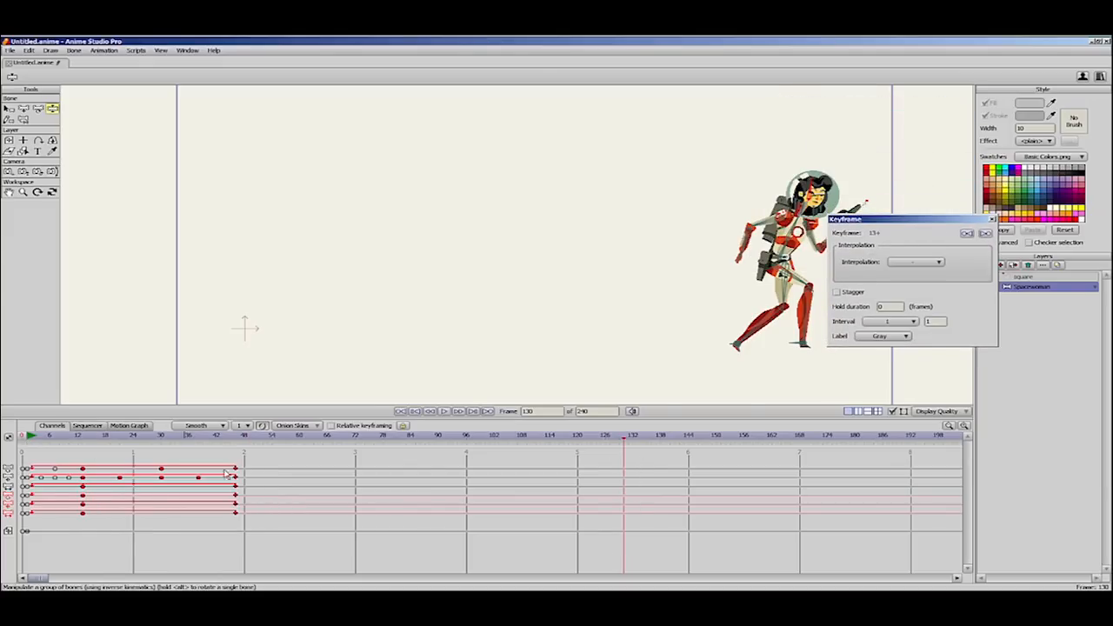
pyautogui.moveTo(235, 474); pyautogui.dragTo(184, 478)
pyautogui.click(212, 476)
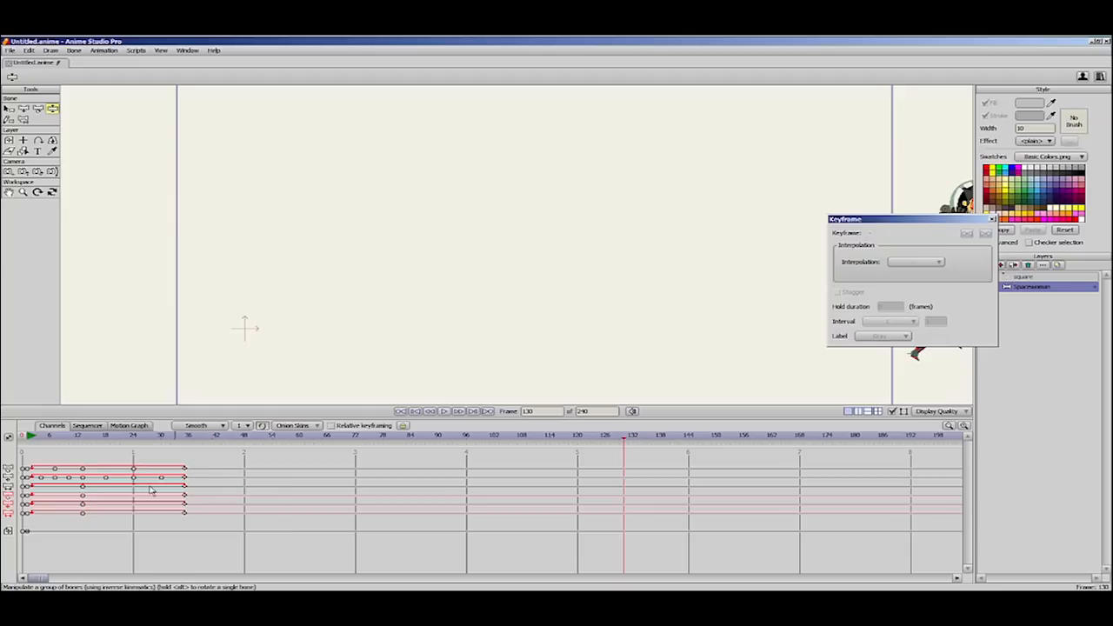
# Step: Delay the second contact pose from frame 13 to frame 22 and paste a copy of it at frame 14 to hold it
pyautogui.moveTo(74, 460); pyautogui.dragTo(172, 529)
pyautogui.moveTo(196, 456); pyautogui.dragTo(126, 514)
pyautogui.moveTo(103, 437); pyautogui.dragTo(134, 523)
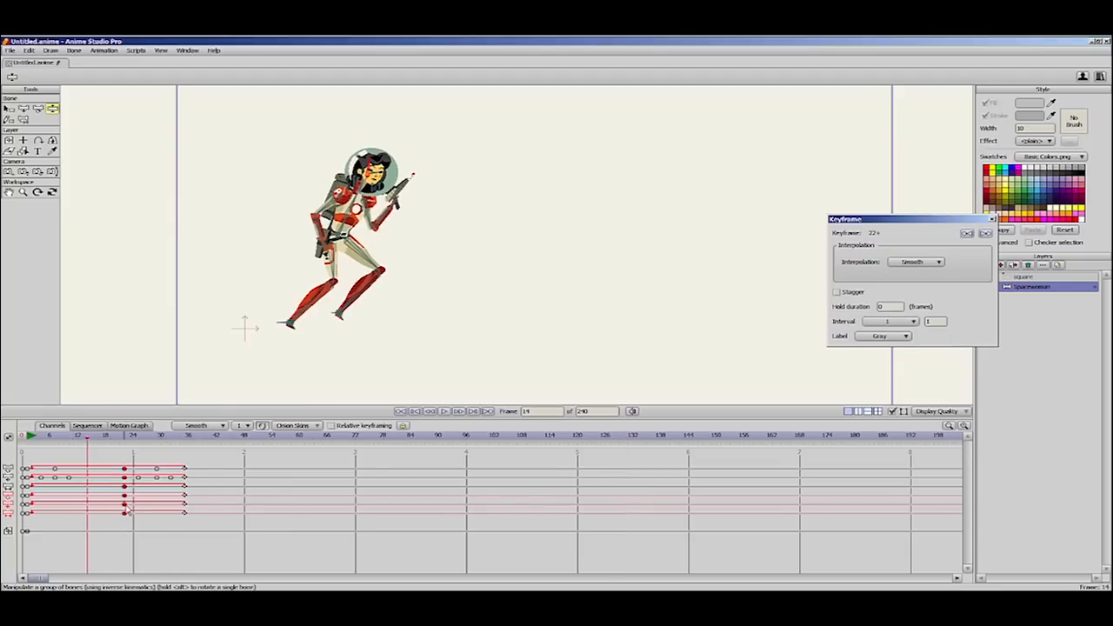
pyautogui.hotkey('ctrl', 'v')
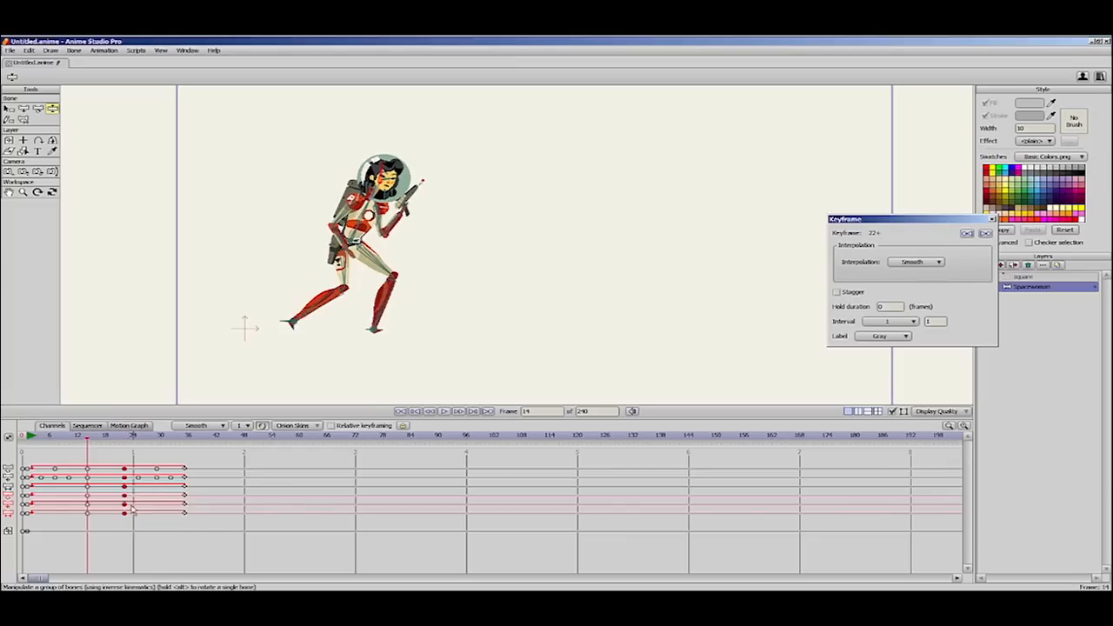
pyautogui.click(88, 525)
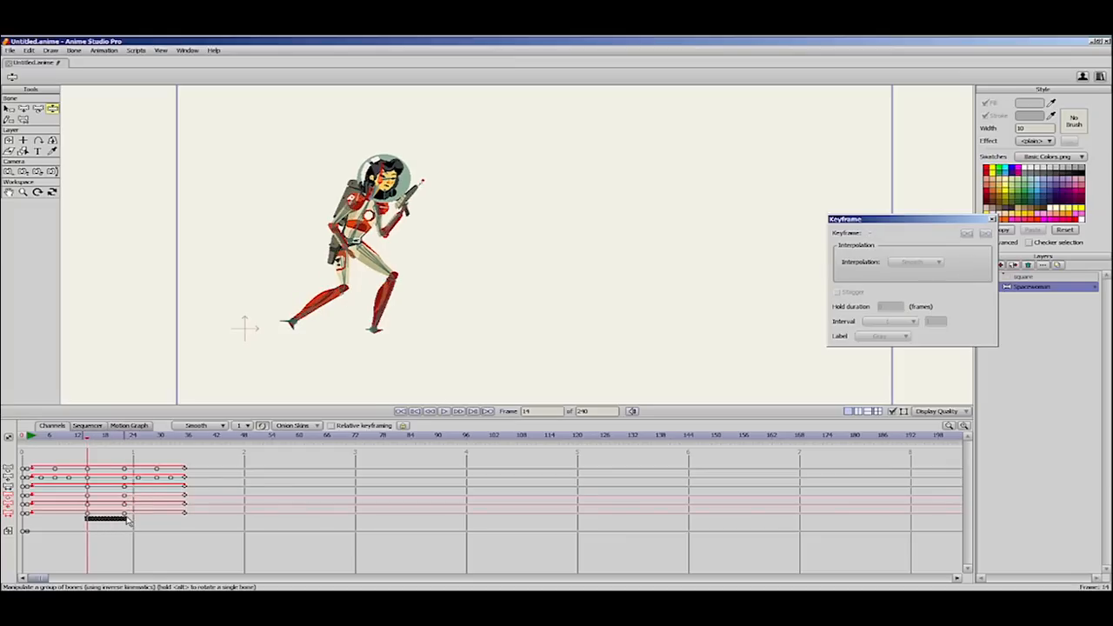
pyautogui.moveTo(126, 519); pyautogui.dragTo(128, 467)
# Step: Shift all keyframes after the first contact pose about eight frames later, and paste the frame 1 pose at frame 8 as a hold
pyautogui.moveTo(37, 439); pyautogui.dragTo(61, 455)
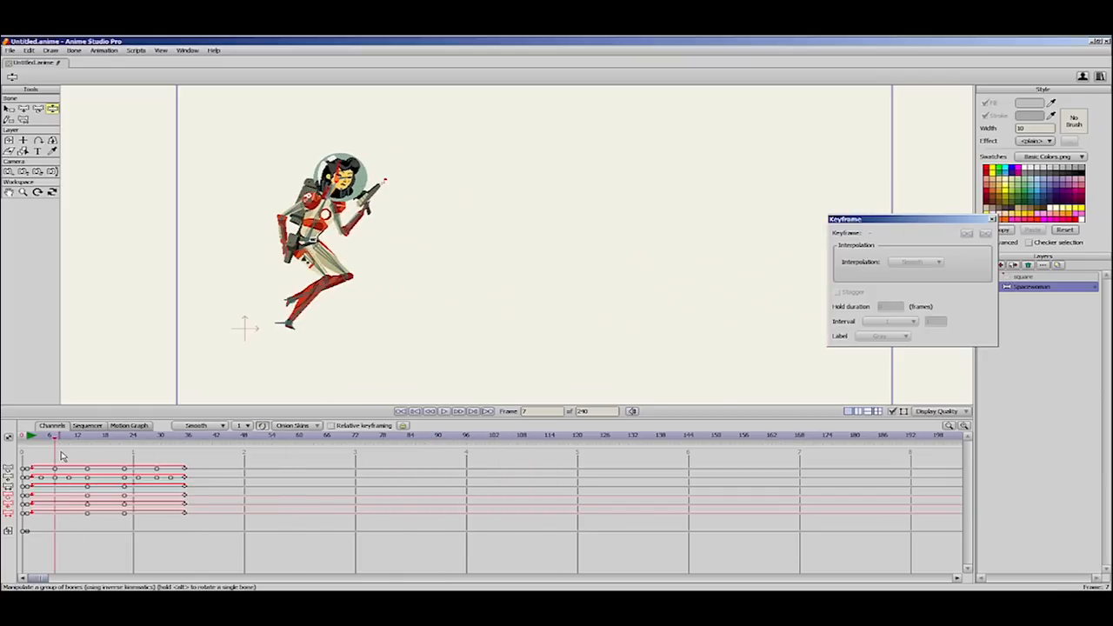
pyautogui.moveTo(37, 437); pyautogui.dragTo(119, 450)
pyautogui.moveTo(203, 461); pyautogui.dragTo(125, 516)
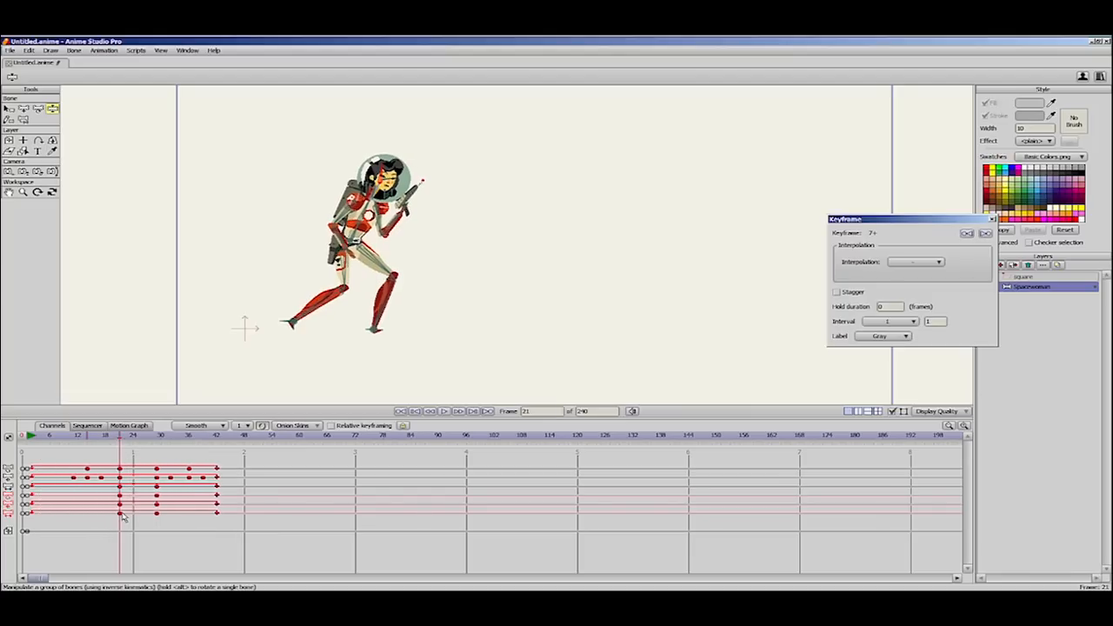
pyautogui.click(61, 437)
pyautogui.moveTo(40, 466); pyautogui.dragTo(30, 515)
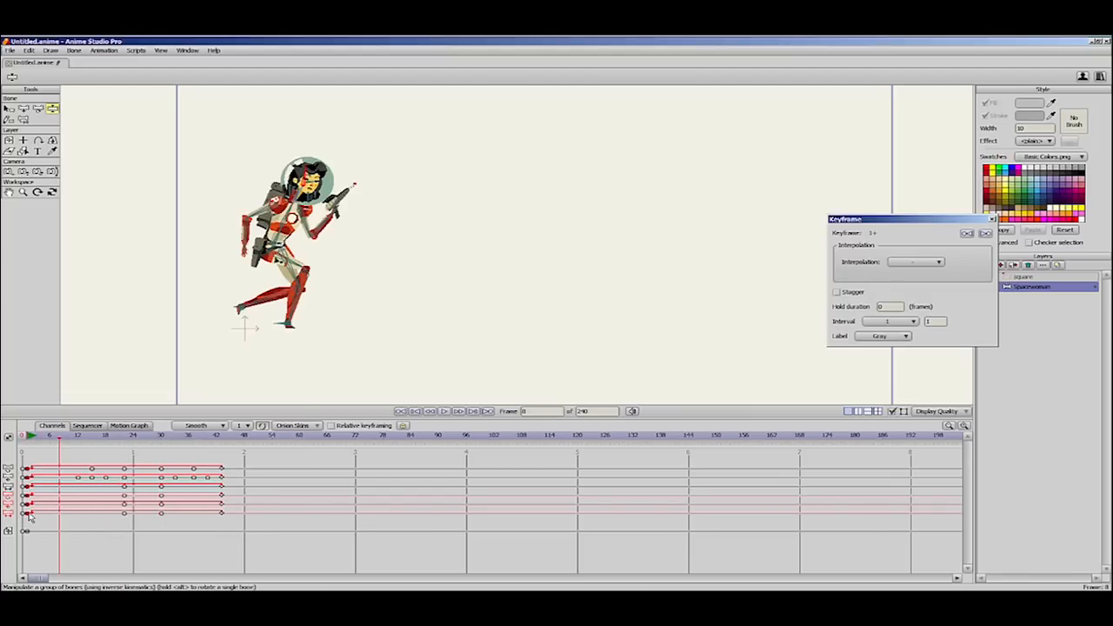
pyautogui.hotkey('ctrl', 'c')
pyautogui.hotkey('ctrl', 'v')
# Step: Move the keyframes from frame 8 onward two frames later, and lower the body slightly on frames 5 and 28
pyautogui.click(47, 438)
pyautogui.moveTo(44, 465); pyautogui.dragTo(227, 527)
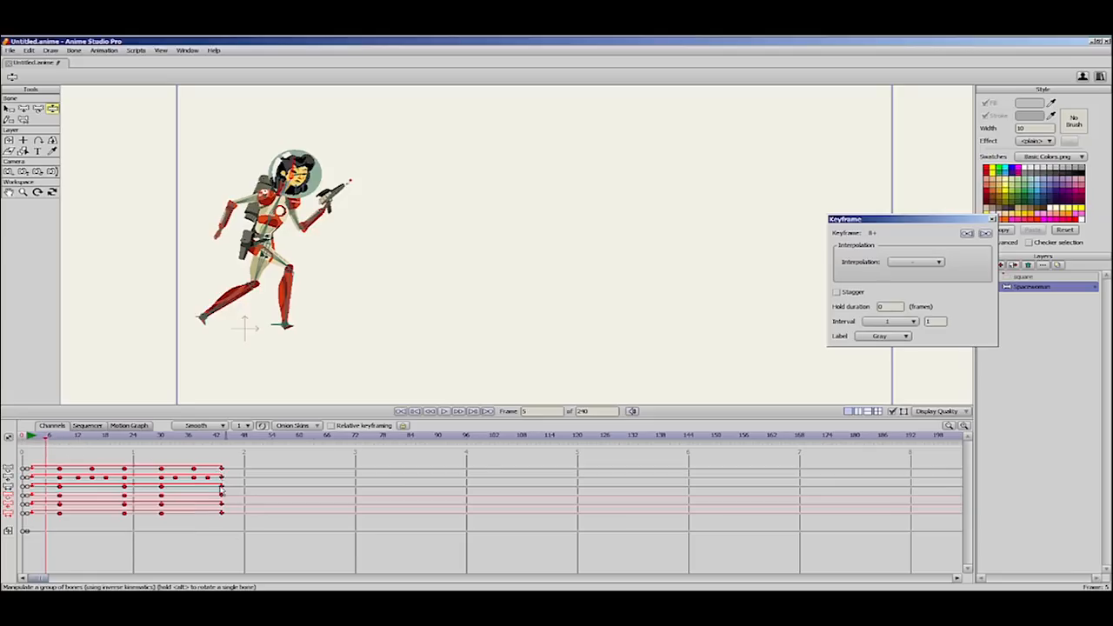
pyautogui.moveTo(224, 471); pyautogui.dragTo(234, 472)
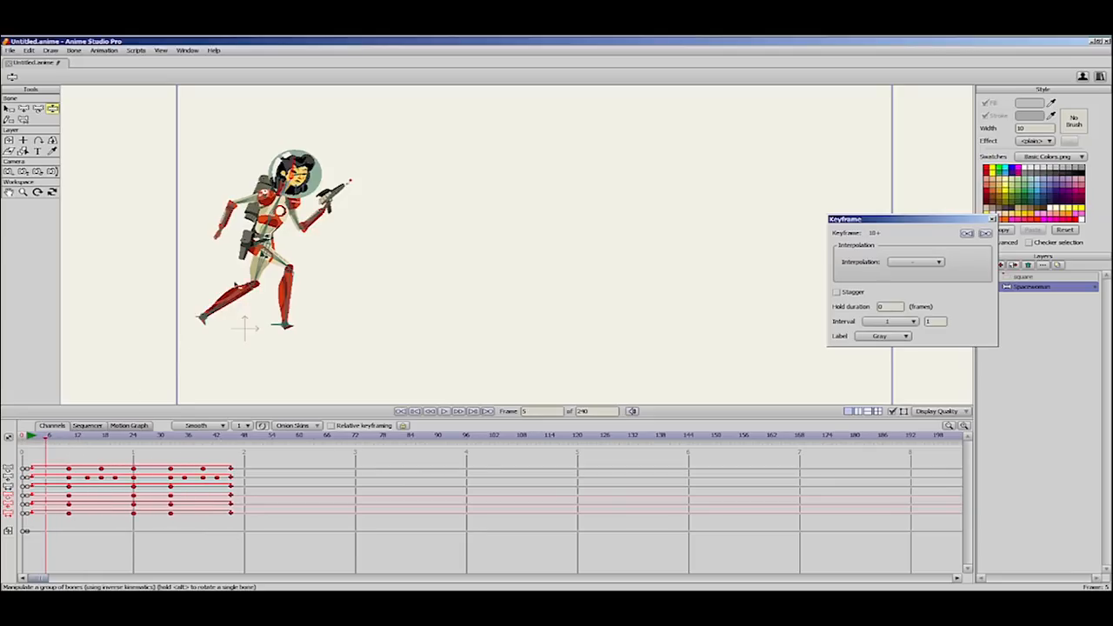
pyautogui.moveTo(268, 234); pyautogui.dragTo(266, 241)
pyautogui.click(152, 438)
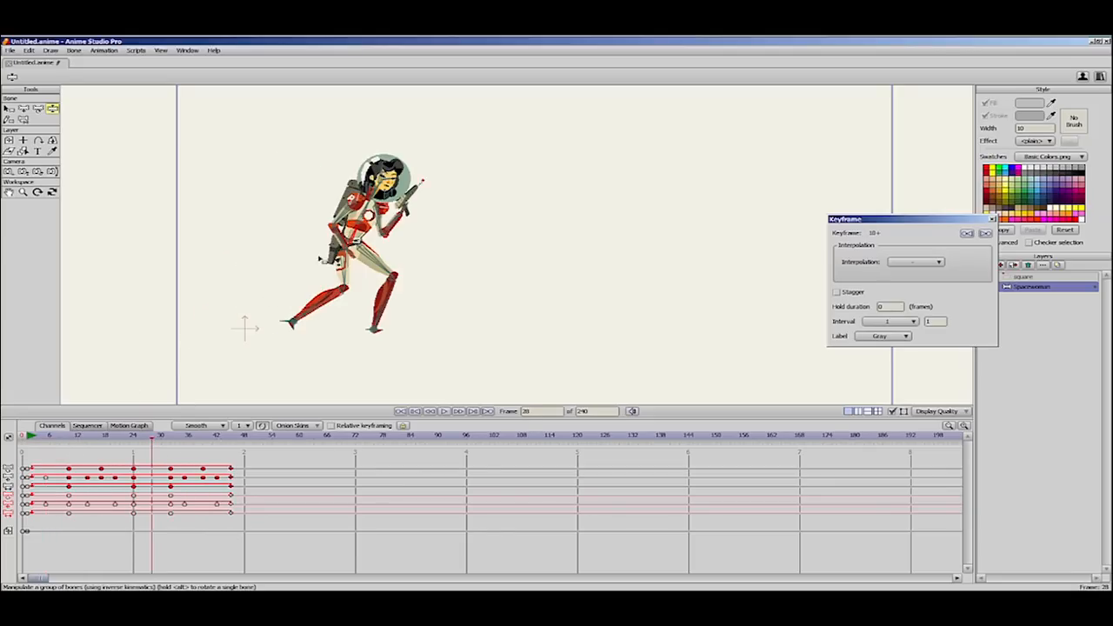
pyautogui.moveTo(354, 236); pyautogui.dragTo(354, 243)
# Step: Review the hesitating walk up to frame 98 and add keyframes to the bone channels there
pyautogui.moveTo(31, 439); pyautogui.dragTo(479, 465)
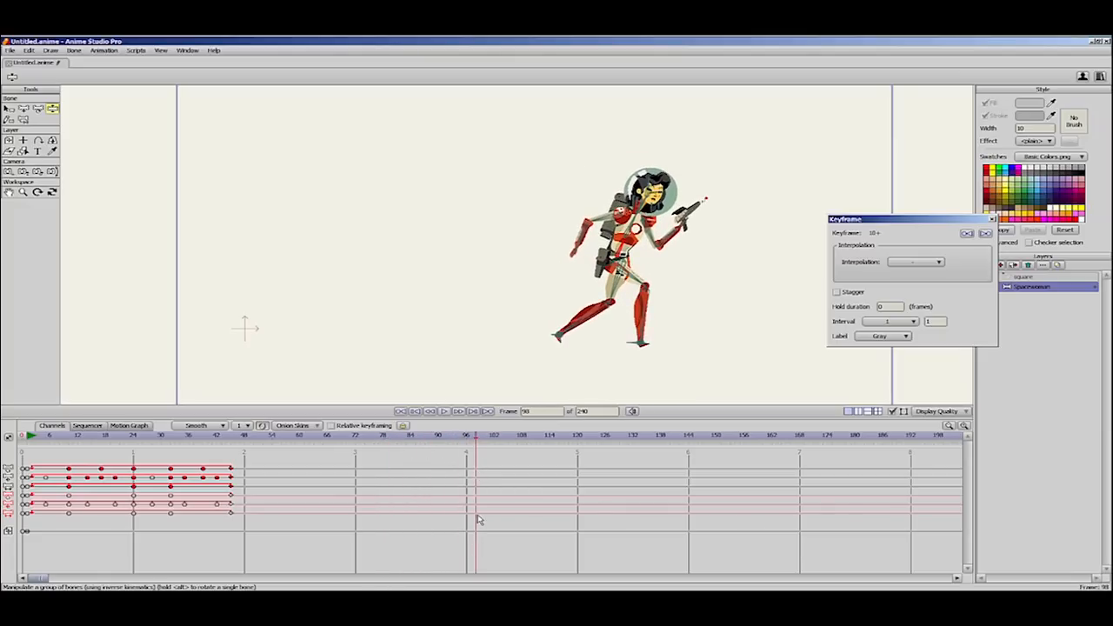
pyautogui.click(476, 470)
pyautogui.click(476, 478)
pyautogui.click(477, 488)
# Step: Pose a stop on frame 106: move the body forward, plant the rear foot beside the front one, straighten the torso and level the gun
pyautogui.moveTo(473, 438); pyautogui.dragTo(513, 448)
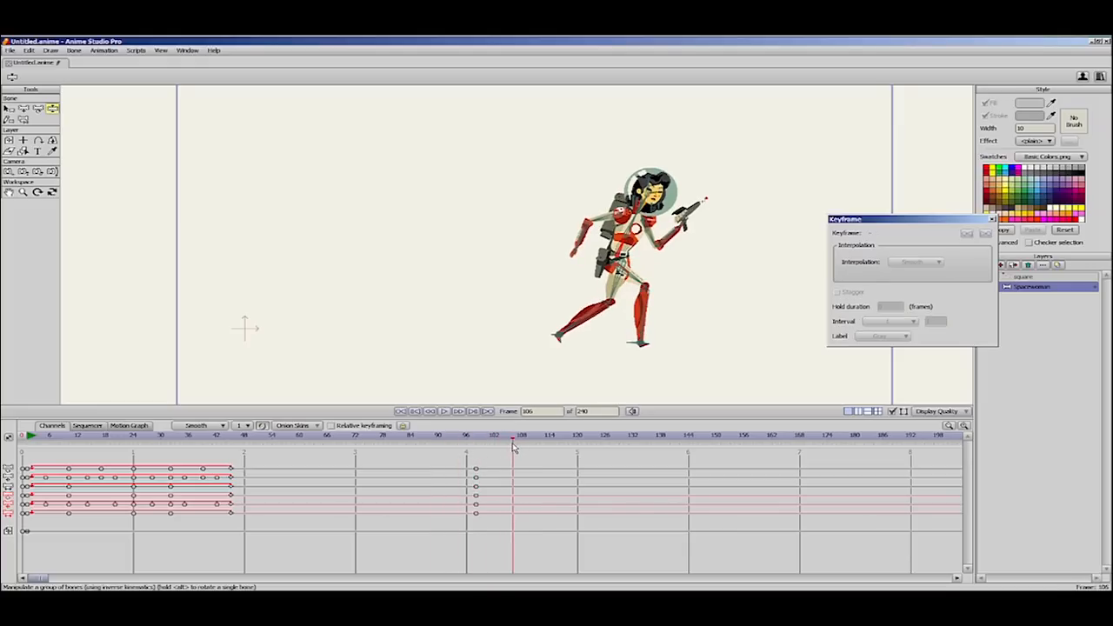
pyautogui.moveTo(631, 245); pyautogui.dragTo(649, 240)
pyautogui.moveTo(553, 337); pyautogui.dragTo(660, 330)
pyautogui.moveTo(655, 242); pyautogui.dragTo(672, 233)
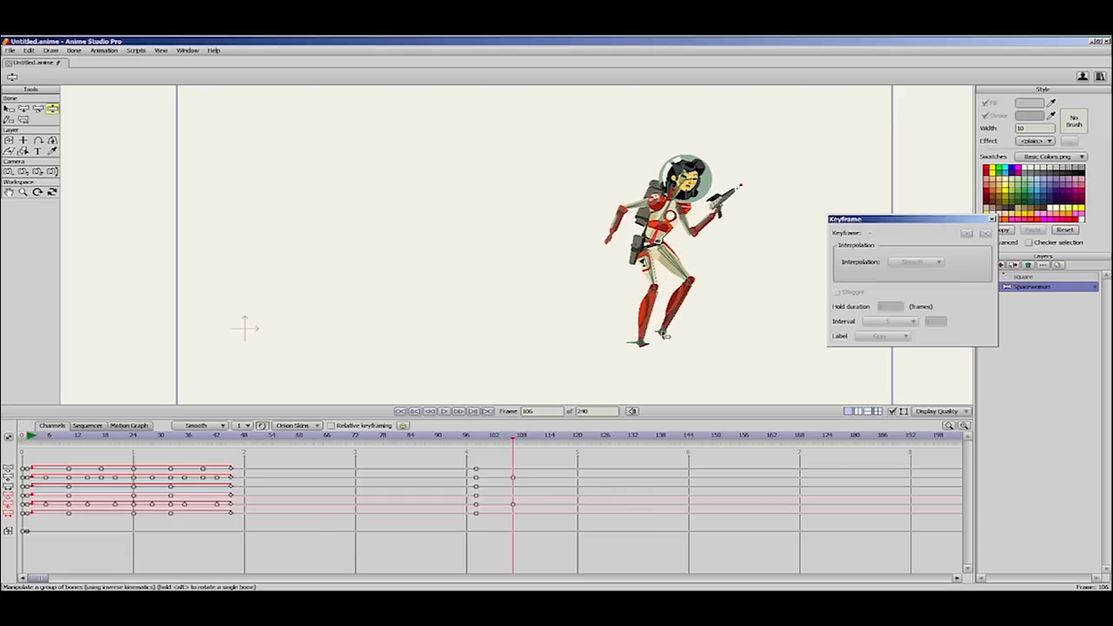
pyautogui.moveTo(662, 333)
pyautogui.mouseDown()
pyautogui.moveTo(671, 349)
pyautogui.moveTo(664, 341)
pyautogui.mouseUp()
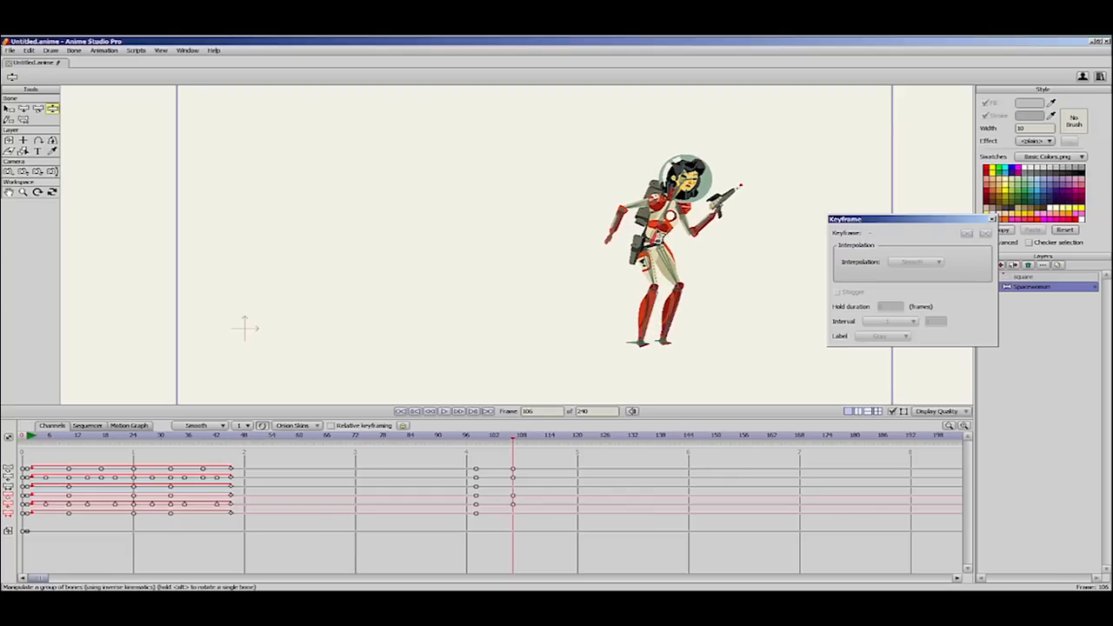
pyautogui.moveTo(677, 198)
pyautogui.mouseDown()
pyautogui.moveTo(665, 193)
pyautogui.moveTo(701, 216)
pyautogui.moveTo(698, 232)
pyautogui.moveTo(656, 244)
pyautogui.moveTo(678, 218)
pyautogui.moveTo(668, 243)
pyautogui.moveTo(663, 210)
pyautogui.moveTo(680, 217)
pyautogui.mouseUp()
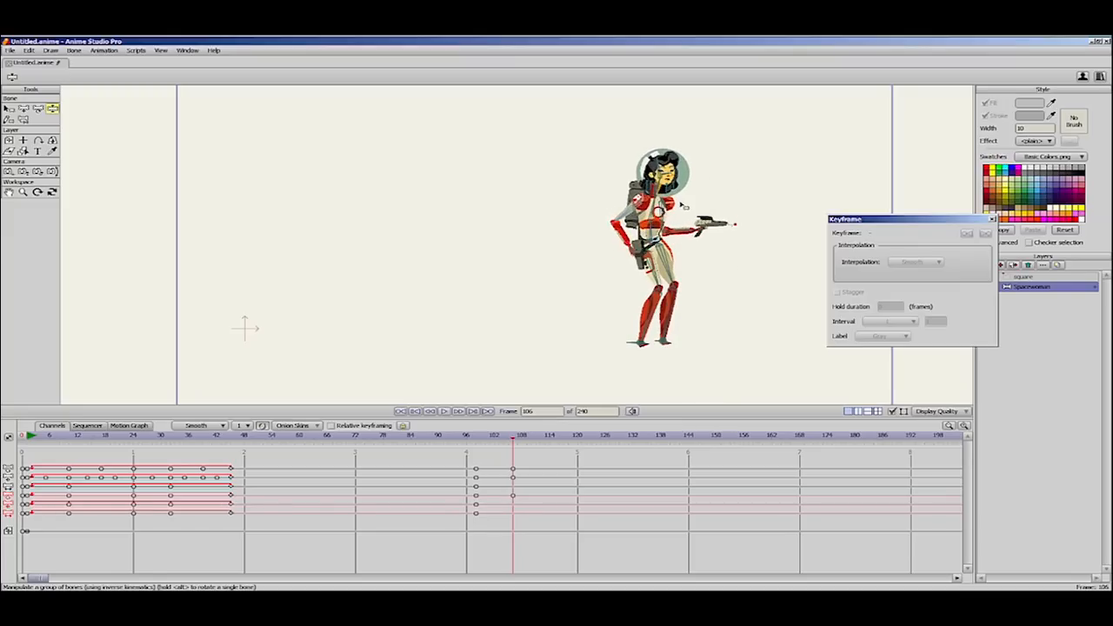
# Step: Open the recent project GIF_export_version3_07.anime
pyautogui.moveTo(464, 437); pyautogui.dragTo(248, 455)
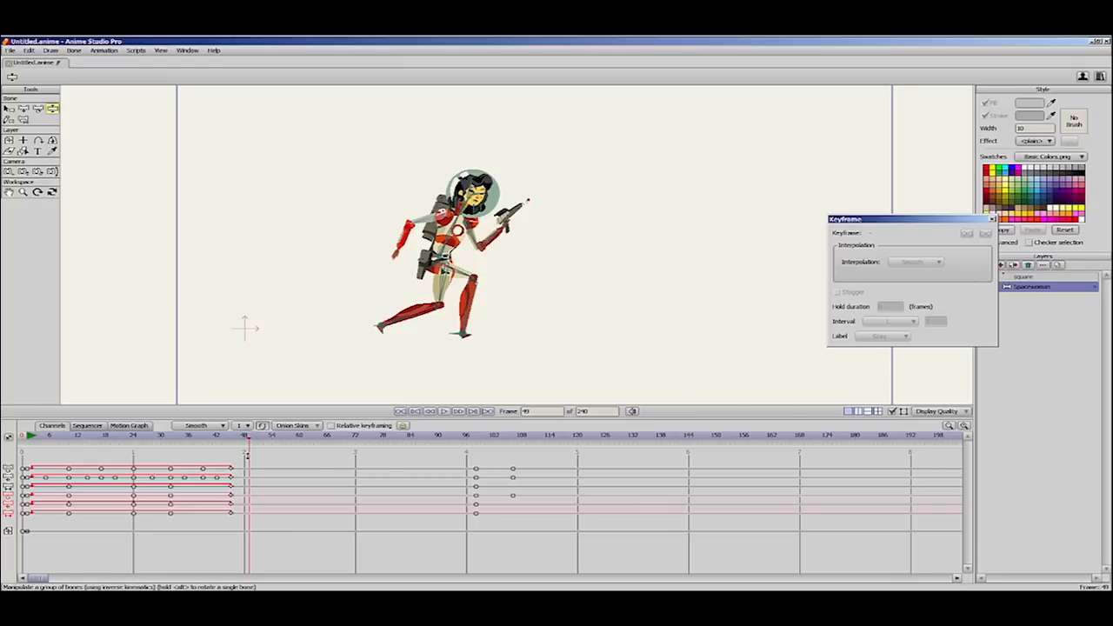
pyautogui.click(11, 52)
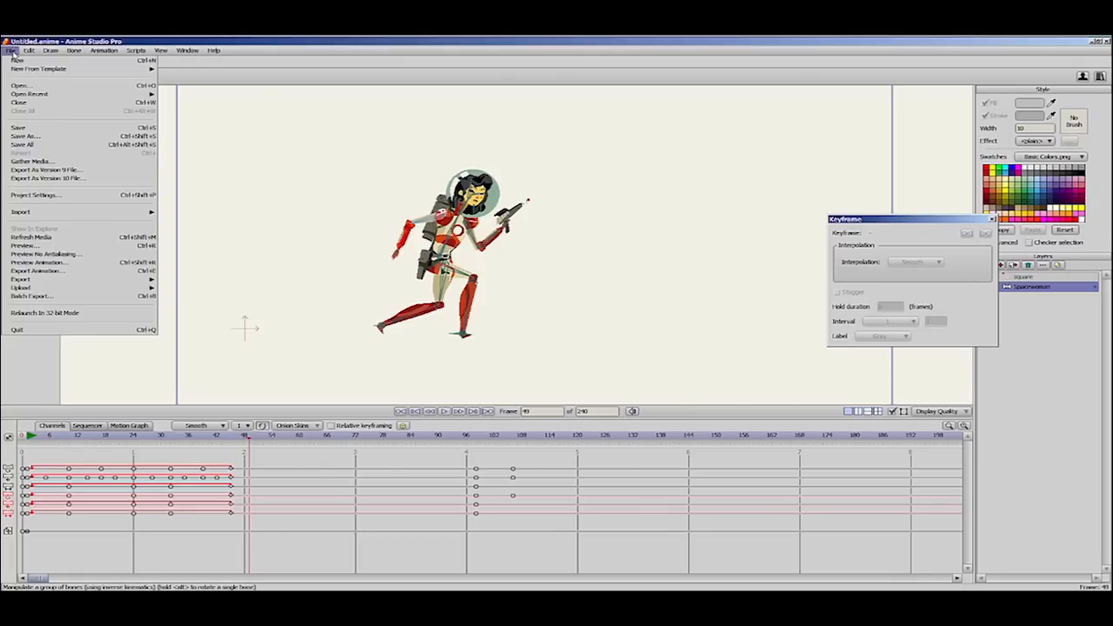
pyautogui.moveTo(136, 95)
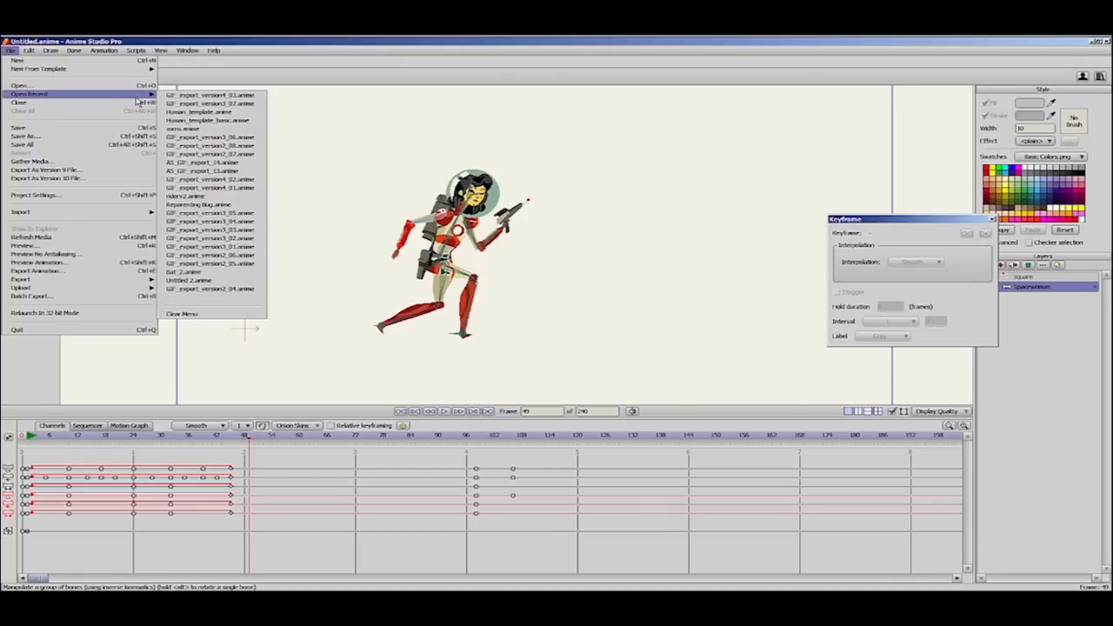
pyautogui.click(252, 105)
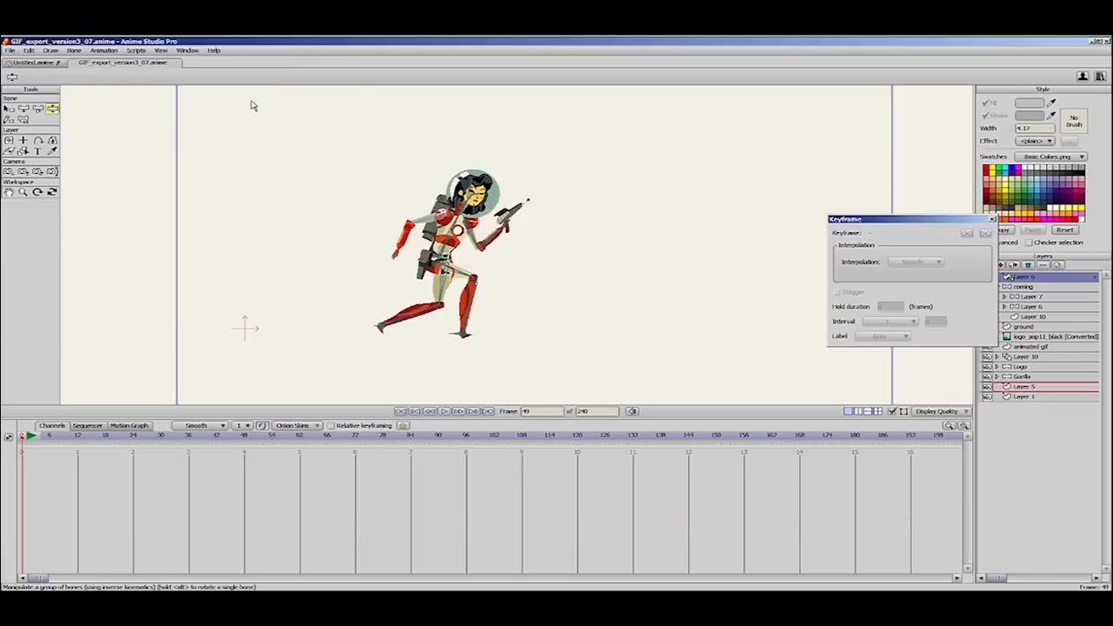
# Step: Isolate the Gorilla layer and examine its cycled walk from frame 2 to frame 27
pyautogui.click(32, 437)
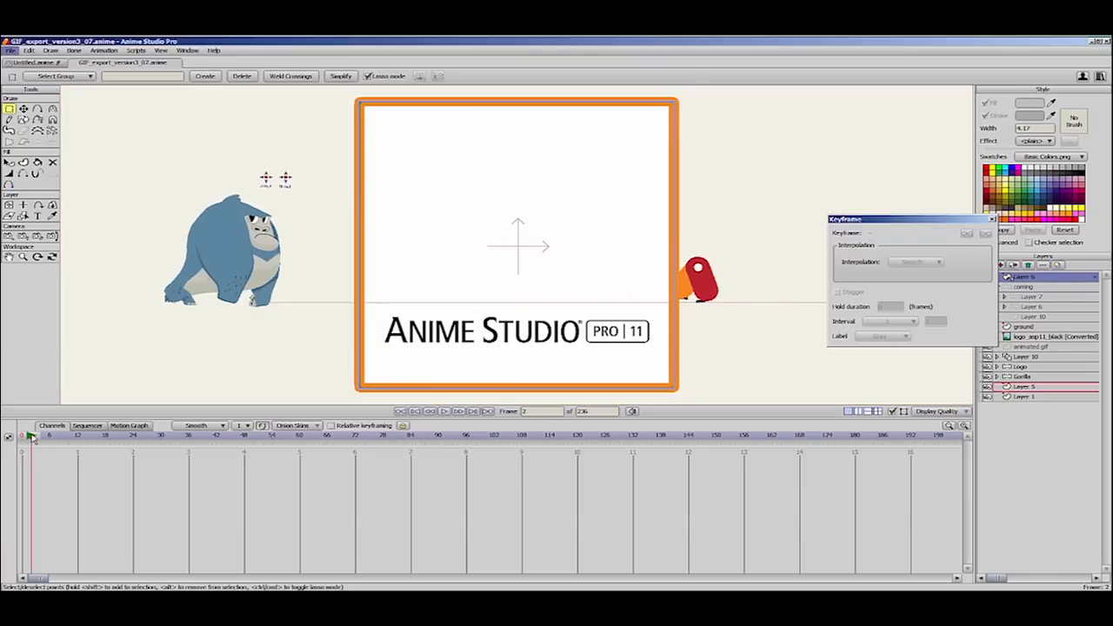
pyautogui.click(1025, 377)
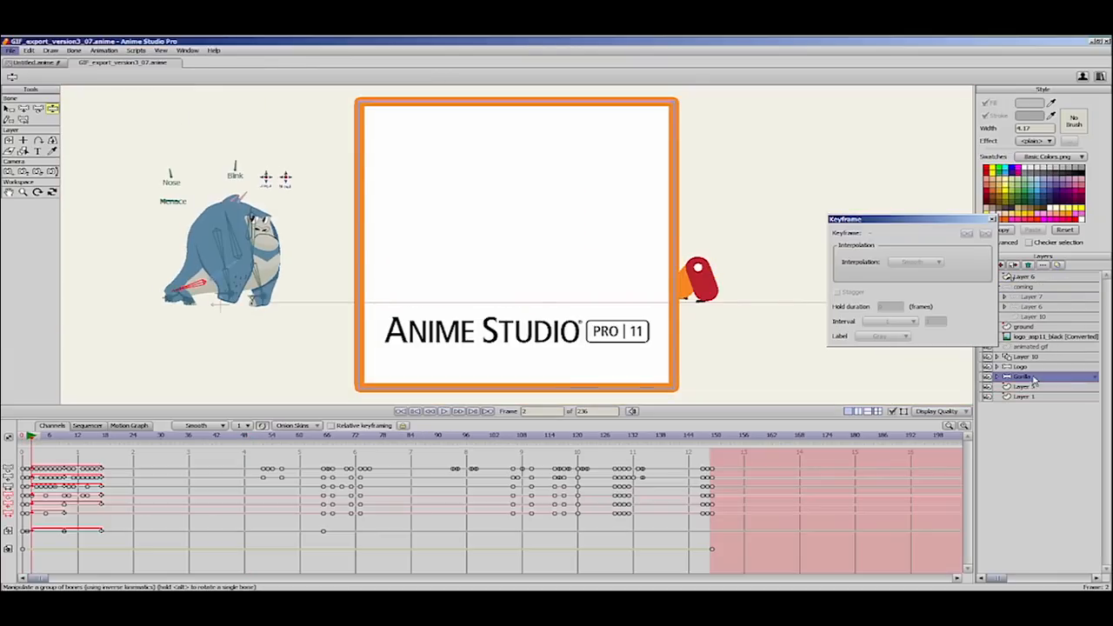
pyautogui.keyDown('alt'); pyautogui.click(987, 376); pyautogui.keyUp('alt')
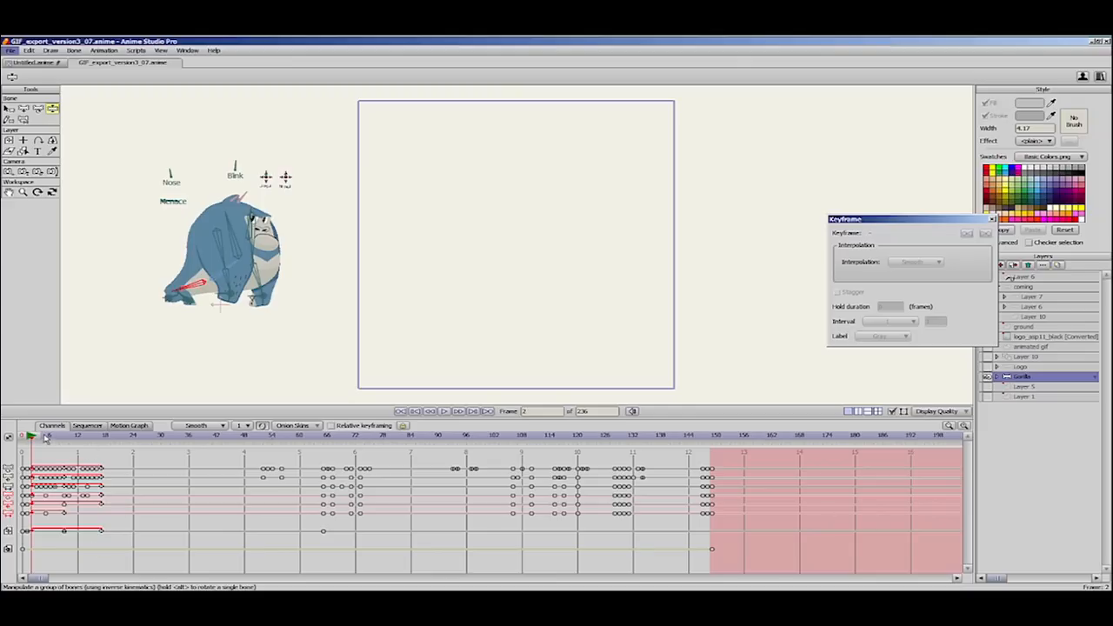
pyautogui.moveTo(45, 440)
pyautogui.mouseDown()
pyautogui.moveTo(180, 446)
pyautogui.moveTo(131, 489)
pyautogui.moveTo(203, 509)
pyautogui.moveTo(426, 497)
pyautogui.moveTo(148, 480)
pyautogui.mouseUp()
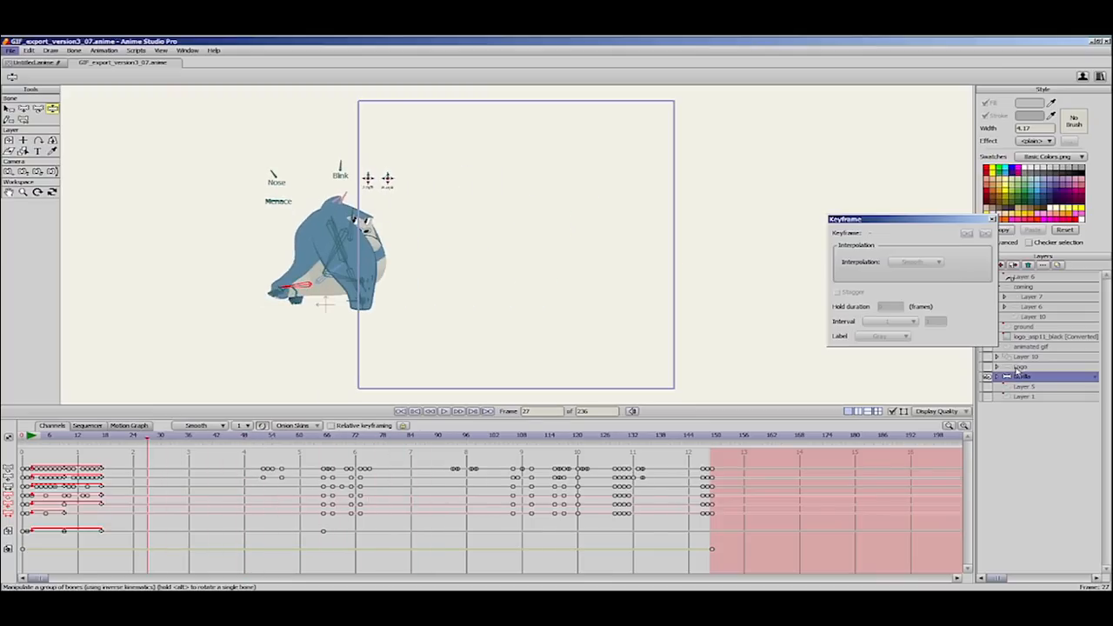
# Step: Isolate the Logo layer, frame the character closely, hide the bone overlay and examine its walk cycle
pyautogui.click(1017, 367)
pyautogui.moveTo(699, 324); pyautogui.dragTo(587, 317)
pyautogui.scroll(2, 624, 338)
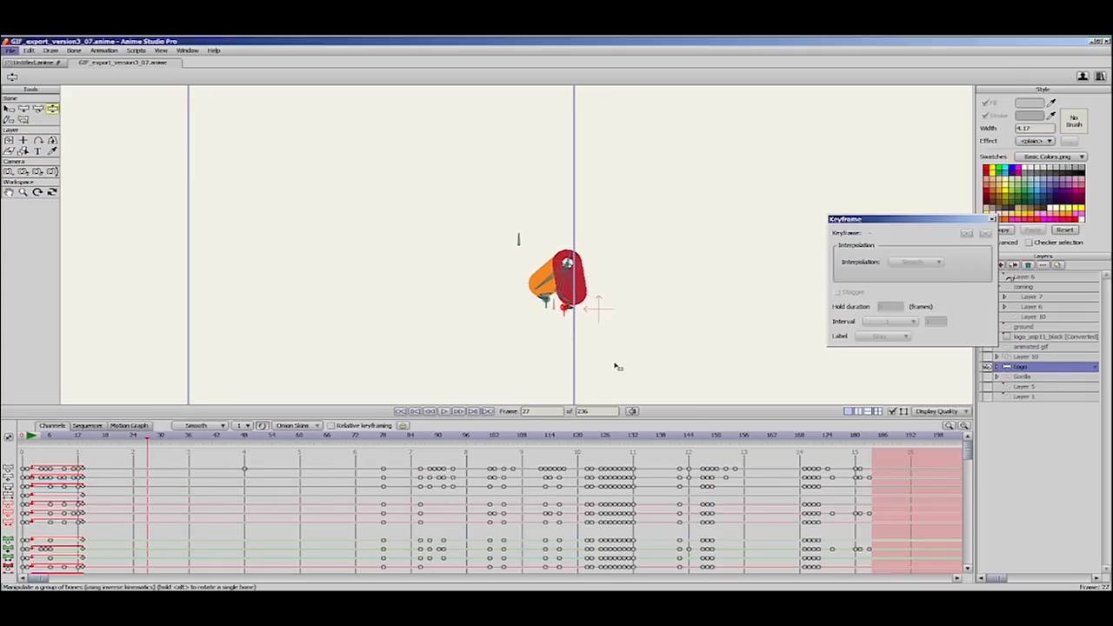
pyautogui.hotkey('ctrl', 'd')
pyautogui.moveTo(28, 444)
pyautogui.mouseDown()
pyautogui.moveTo(394, 470)
pyautogui.moveTo(33, 465)
pyautogui.mouseUp()
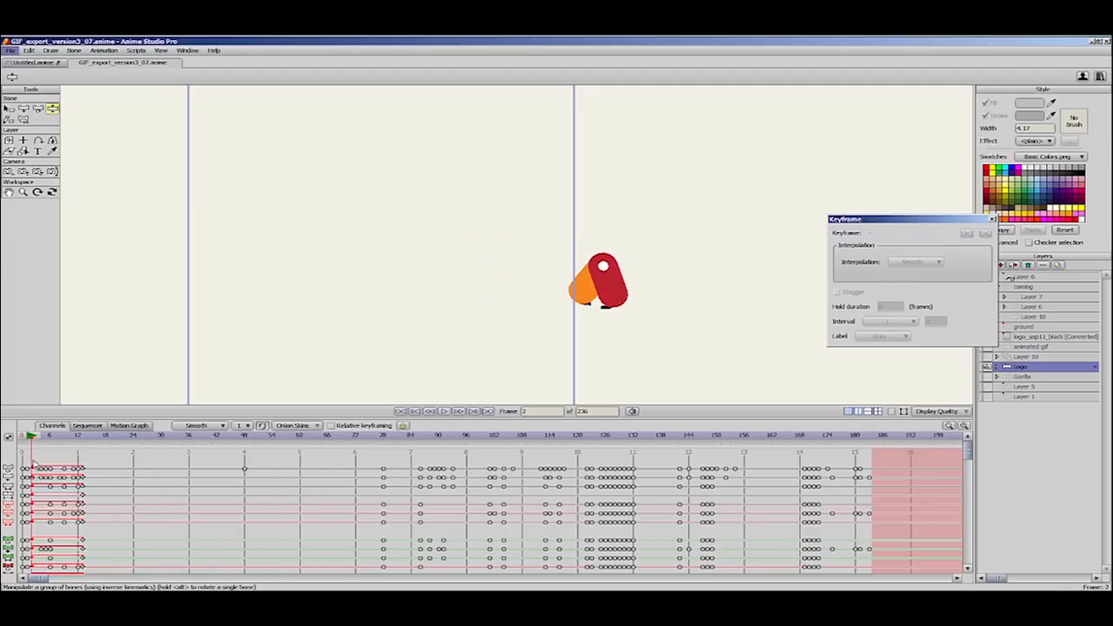
# Step: Create a blank project, return to the spacewoman project at frame 1 and isolate the square layer
pyautogui.hotkey('ctrl', 'n')
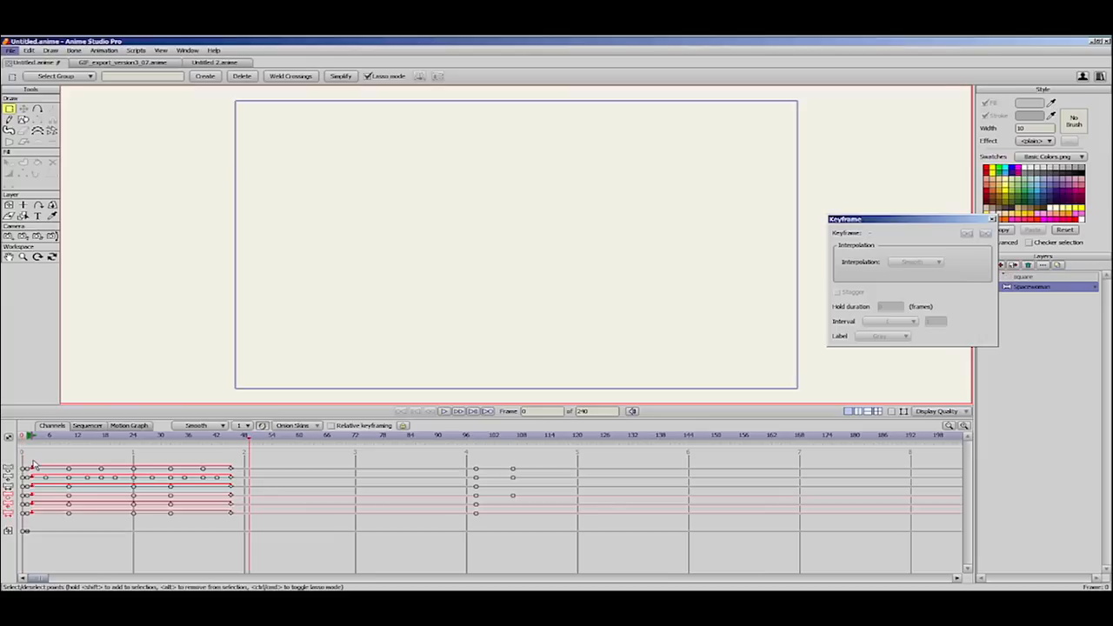
pyautogui.click(31, 437)
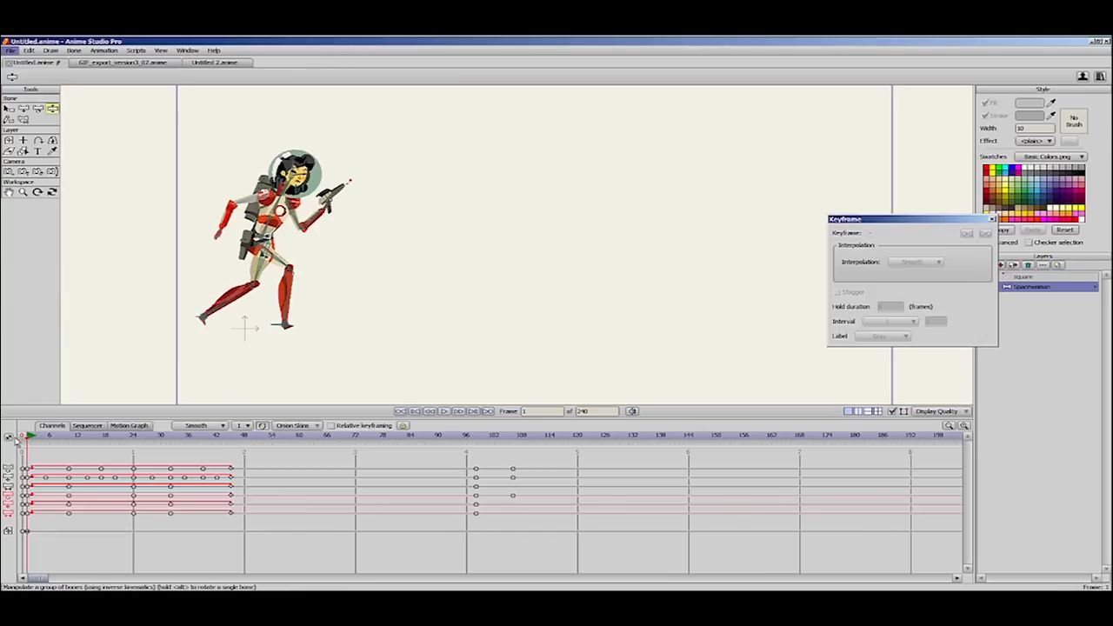
pyautogui.moveTo(964, 224); pyautogui.dragTo(883, 241)
pyautogui.click(1033, 277)
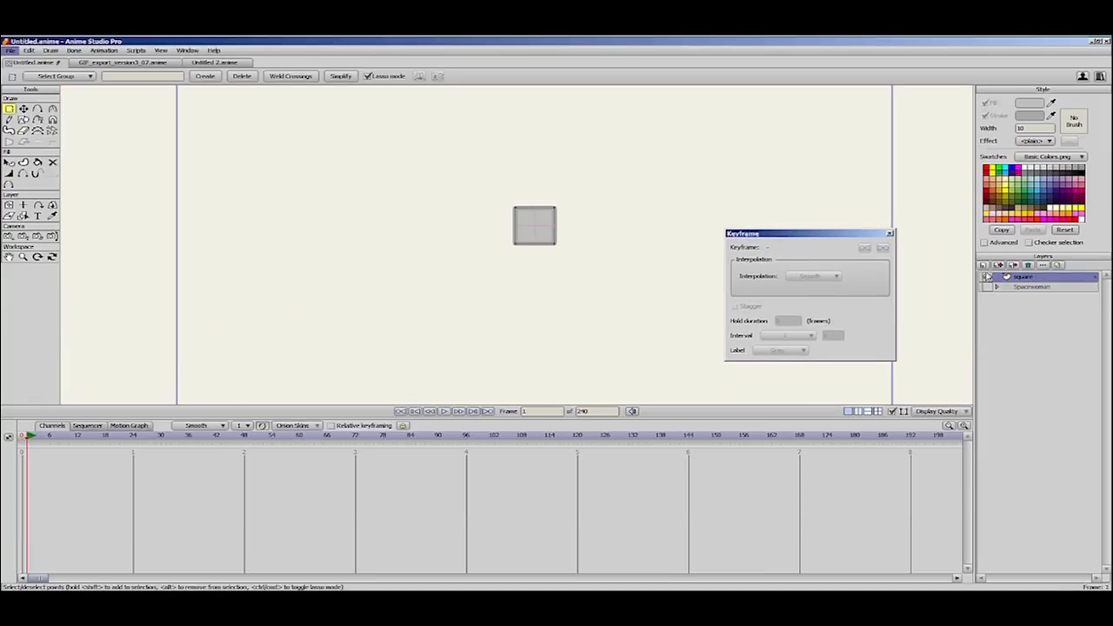
# Step: Move the square layer to the lower left of the canvas on frame 1, and up and to the right on frame 12
pyautogui.click(9, 206)
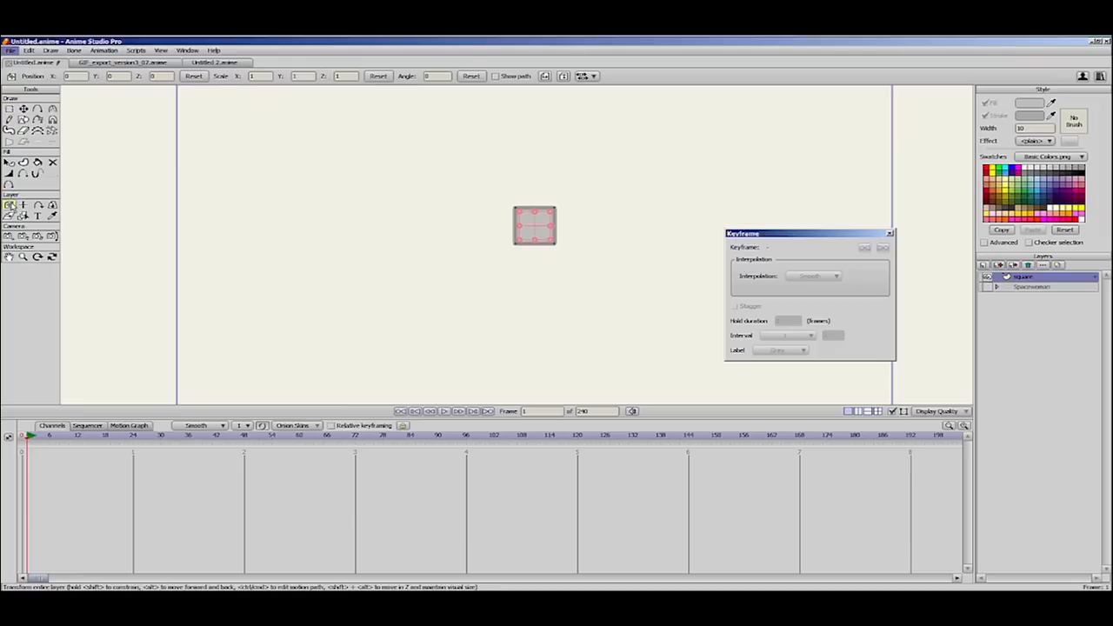
pyautogui.moveTo(531, 227); pyautogui.dragTo(266, 327)
pyautogui.moveTo(33, 438); pyautogui.dragTo(80, 461)
pyautogui.moveTo(281, 316); pyautogui.dragTo(375, 255)
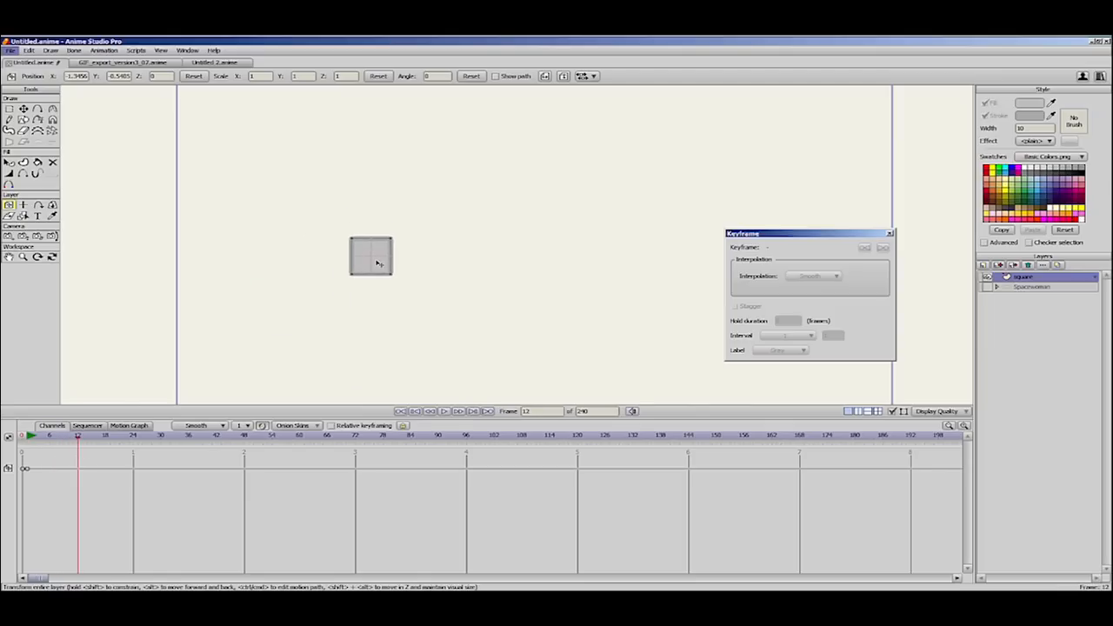
# Step: Raise the square well above its path on frame 6 so it travels in a jump arc
pyautogui.moveTo(68, 435)
pyautogui.mouseDown()
pyautogui.moveTo(26, 436)
pyautogui.moveTo(50, 436)
pyautogui.mouseUp()
pyautogui.moveTo(308, 303); pyautogui.dragTo(302, 207)
pyautogui.moveTo(59, 449)
pyautogui.mouseDown()
pyautogui.moveTo(24, 452)
pyautogui.moveTo(87, 452)
pyautogui.moveTo(50, 461)
pyautogui.mouseUp()
pyautogui.moveTo(309, 202); pyautogui.dragTo(330, 202)
# Step: Animate the square's rotation: tilt it on frame 4, reset the angle to 0 on frame 1 and rotate it to -90 on frame 12
pyautogui.moveTo(28, 436); pyautogui.dragTo(40, 485)
pyautogui.moveTo(312, 244); pyautogui.dragTo(300, 267)
pyautogui.click(29, 437)
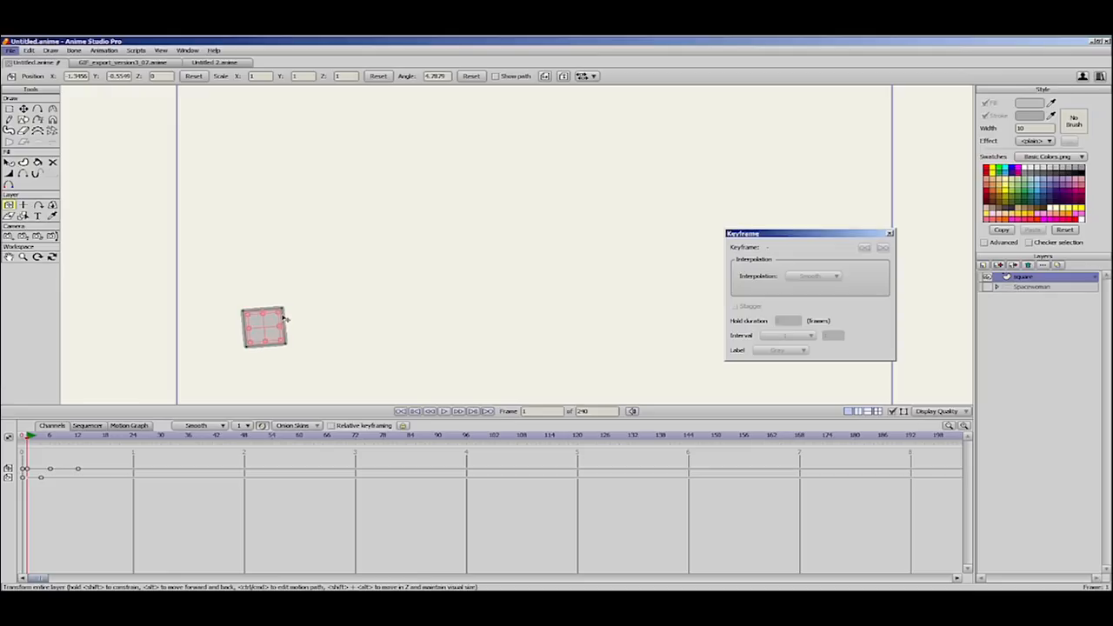
pyautogui.click(471, 77)
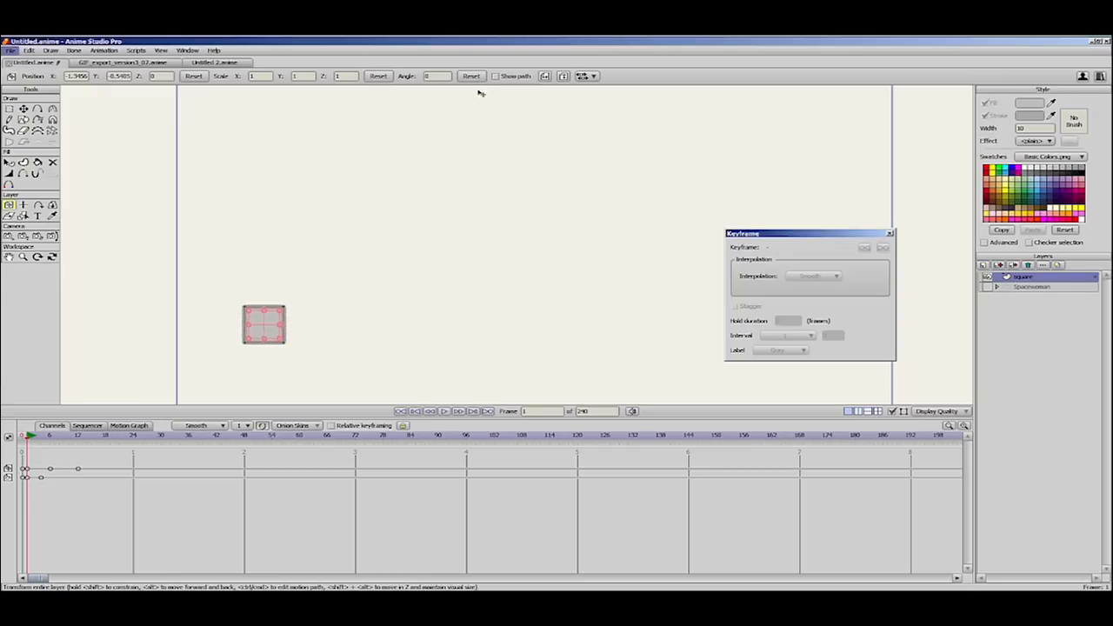
pyautogui.moveTo(29, 441); pyautogui.dragTo(78, 446)
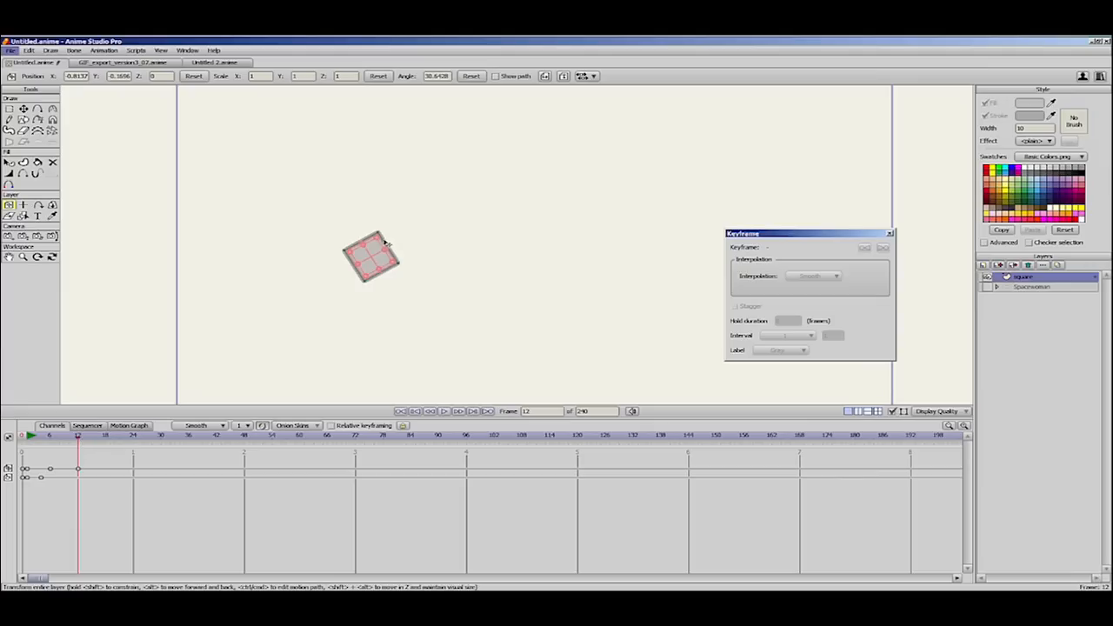
pyautogui.moveTo(386, 244); pyautogui.dragTo(385, 275)
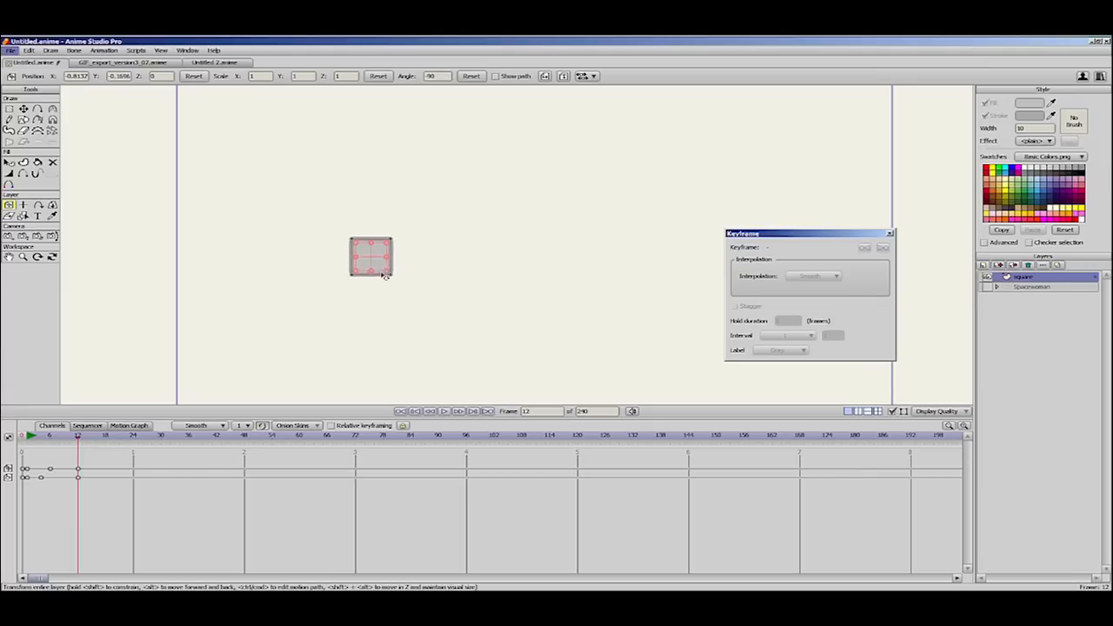
# Step: Select the square's position and rotation keyframes on frame 12 and set their interpolation to Cycle
pyautogui.moveTo(29, 442); pyautogui.dragTo(76, 489)
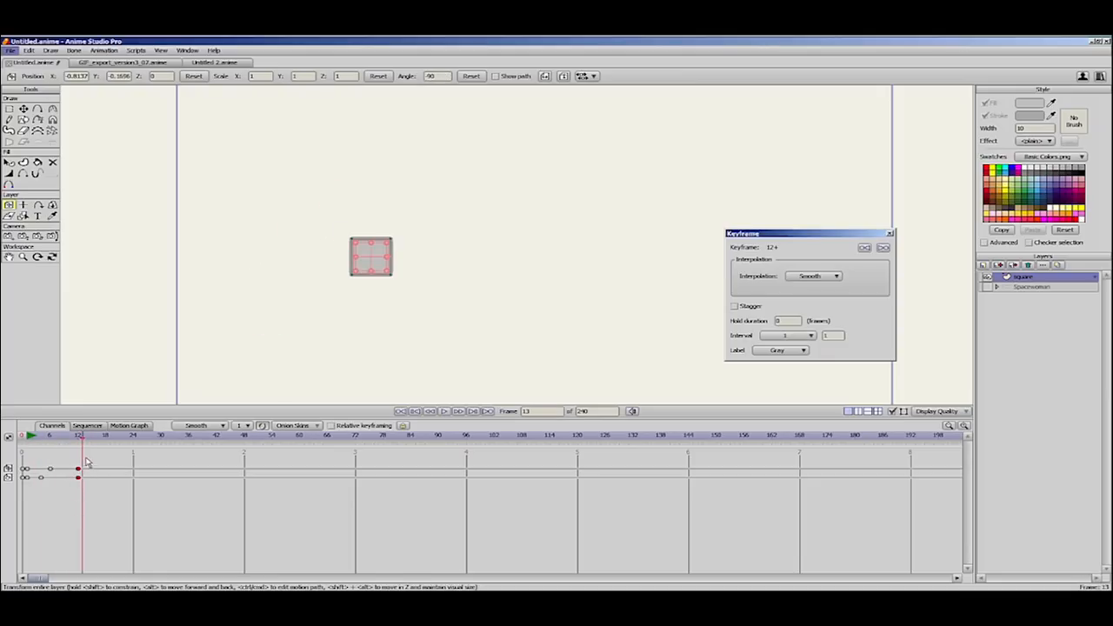
pyautogui.moveTo(81, 439); pyautogui.dragTo(79, 441)
pyautogui.click(828, 277)
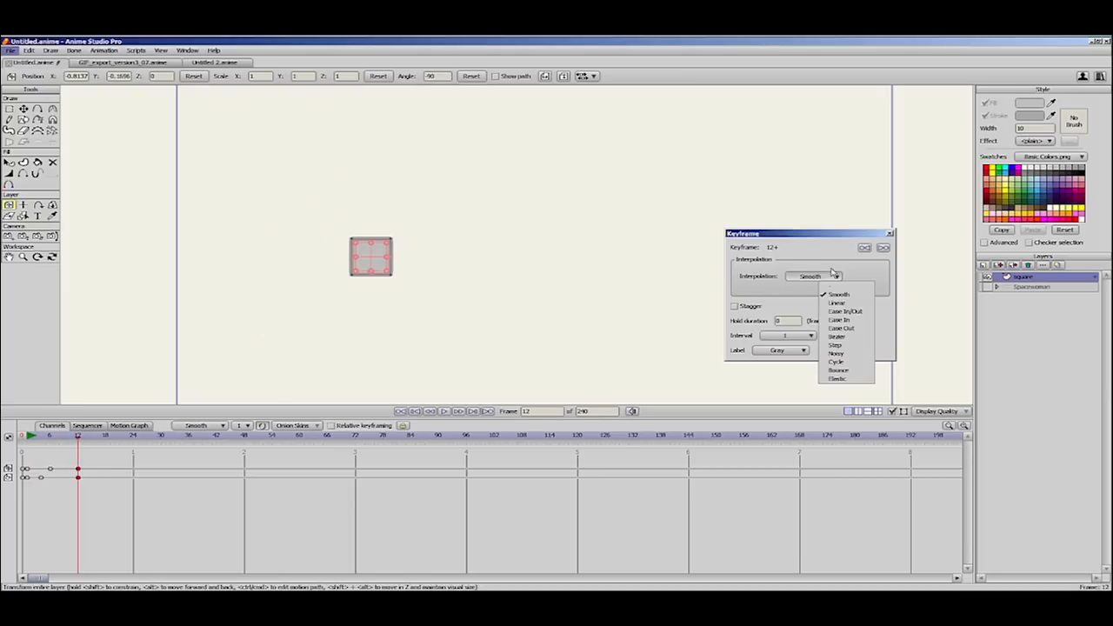
pyautogui.click(851, 362)
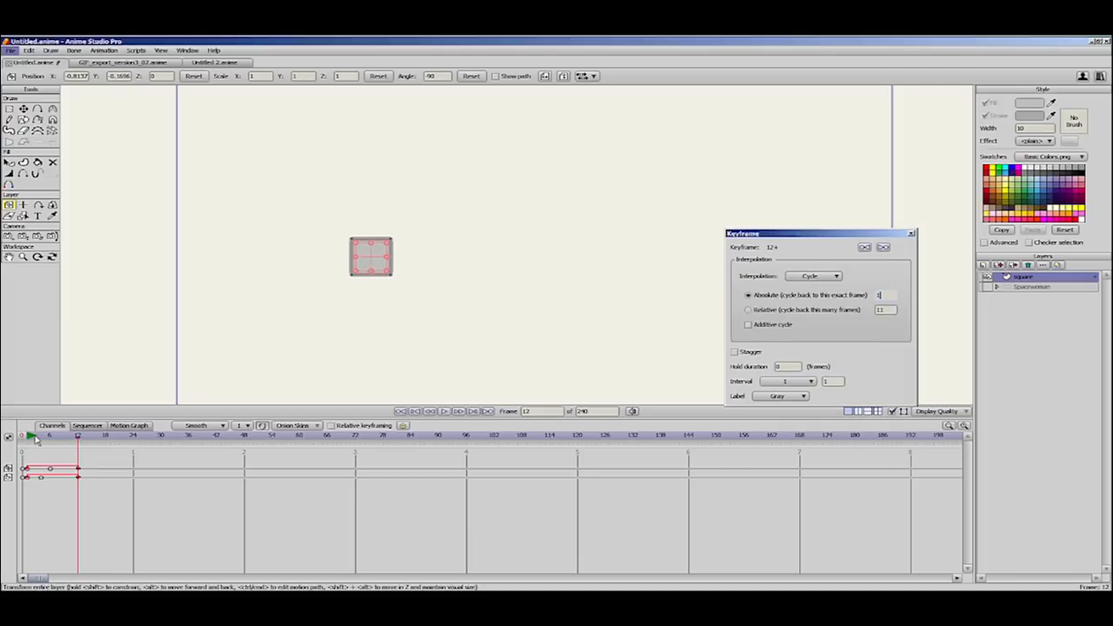
# Step: Make the frame 12 keyframes cycle back to frame 2 with Additive cycle enabled, and preview the repeated jump
pyautogui.moveTo(36, 439); pyautogui.dragTo(102, 448)
pyautogui.moveTo(86, 462); pyautogui.dragTo(76, 485)
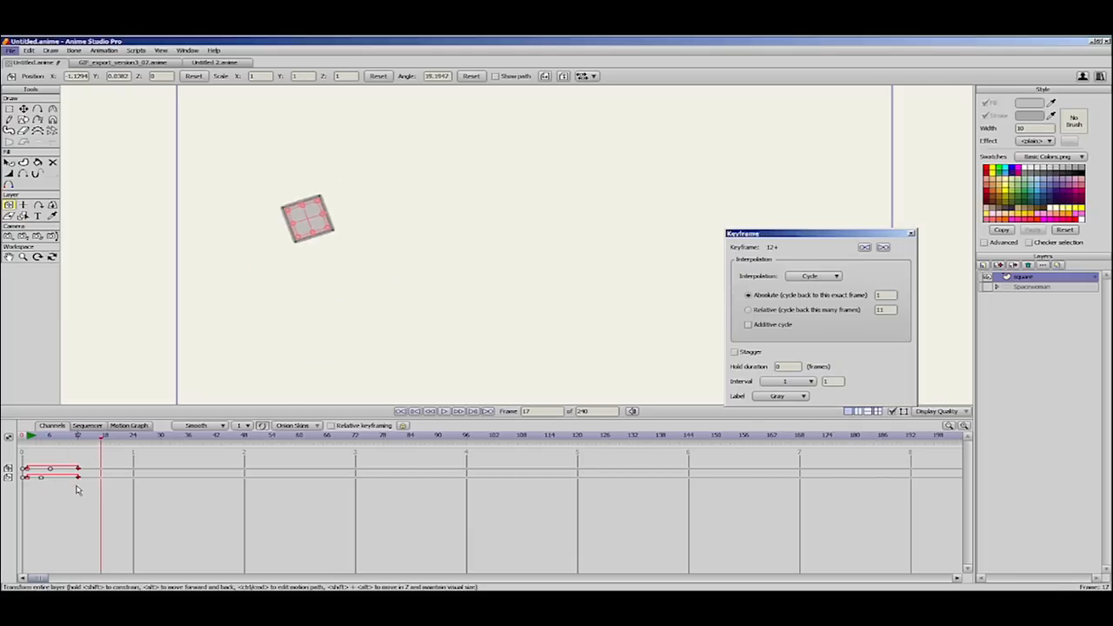
pyautogui.moveTo(77, 437); pyautogui.dragTo(79, 464)
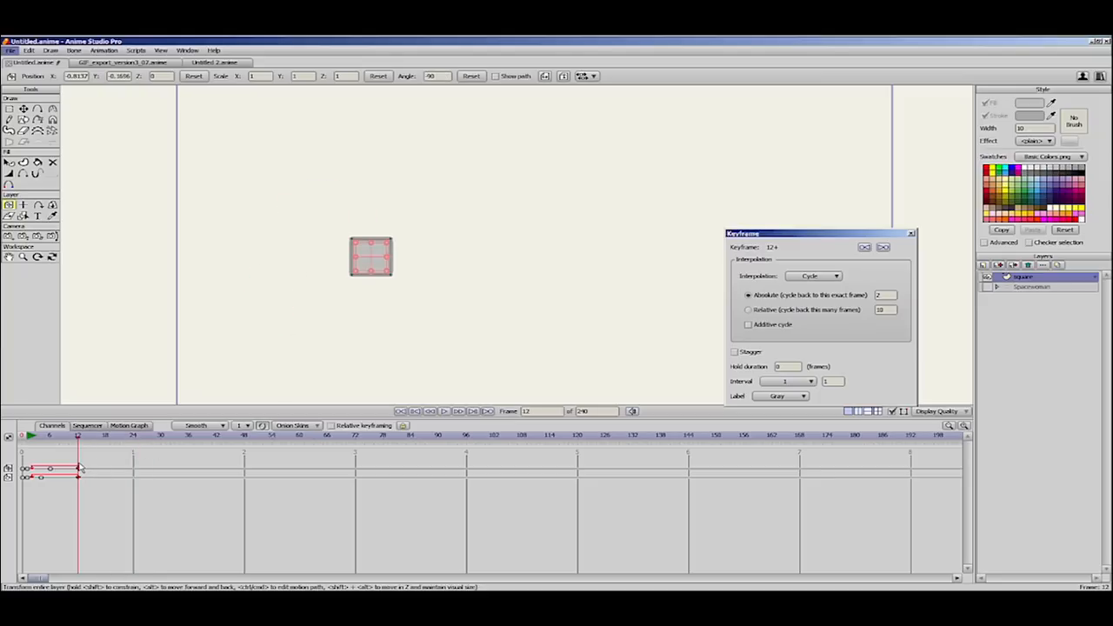
pyautogui.moveTo(31, 438); pyautogui.dragTo(29, 485)
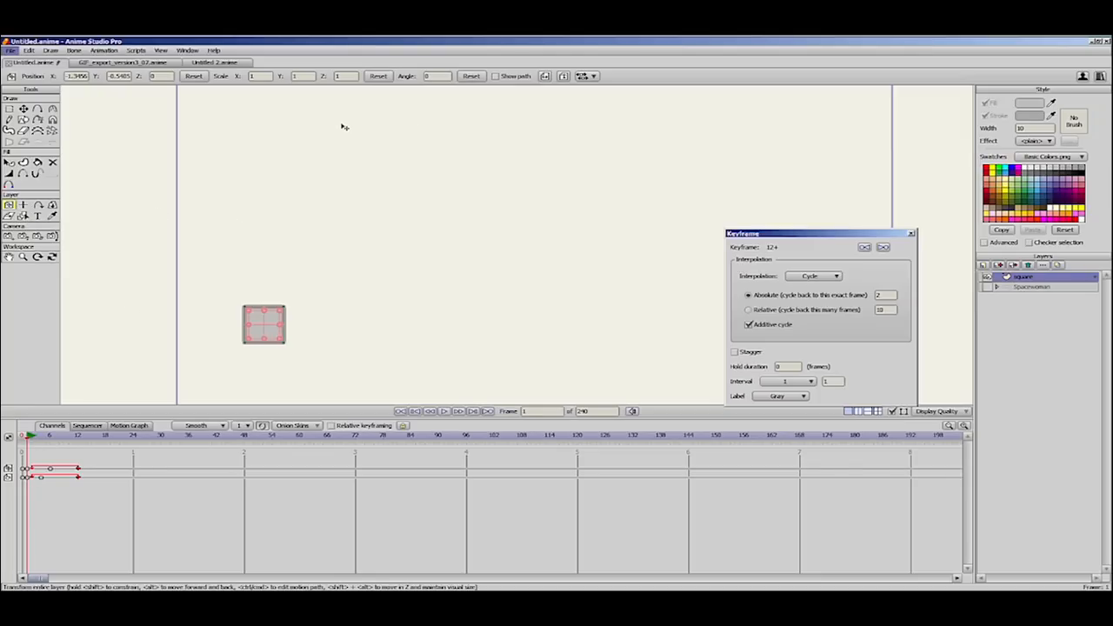
# Step: Key the square's default scale on frame 1 and enlarge it to about 1.52 on frame 12
pyautogui.click(378, 77)
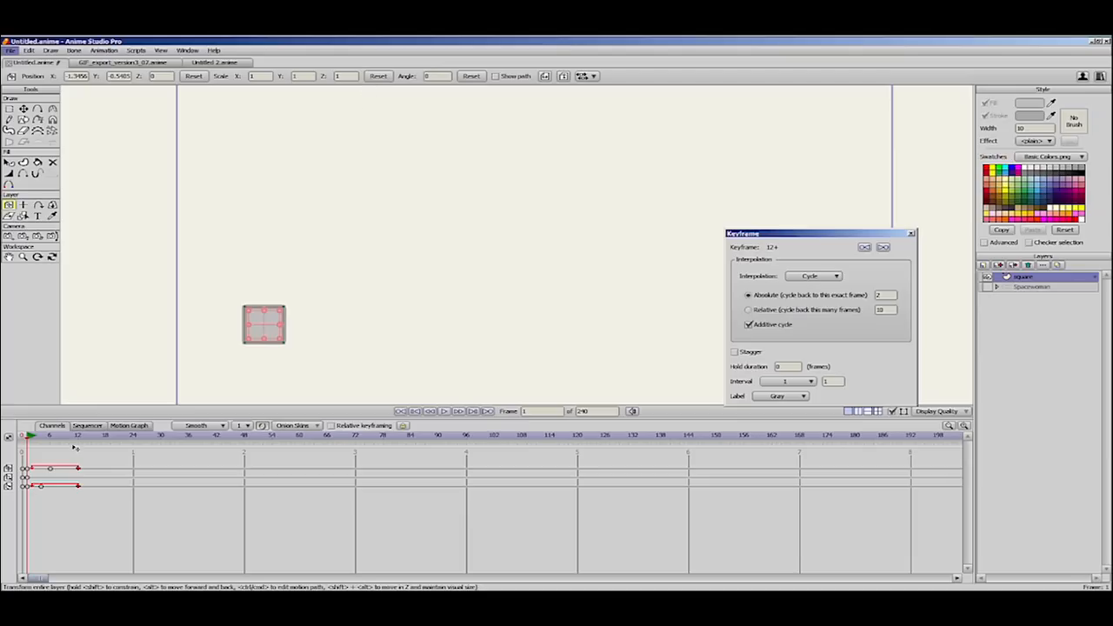
pyautogui.moveTo(75, 448); pyautogui.dragTo(79, 448)
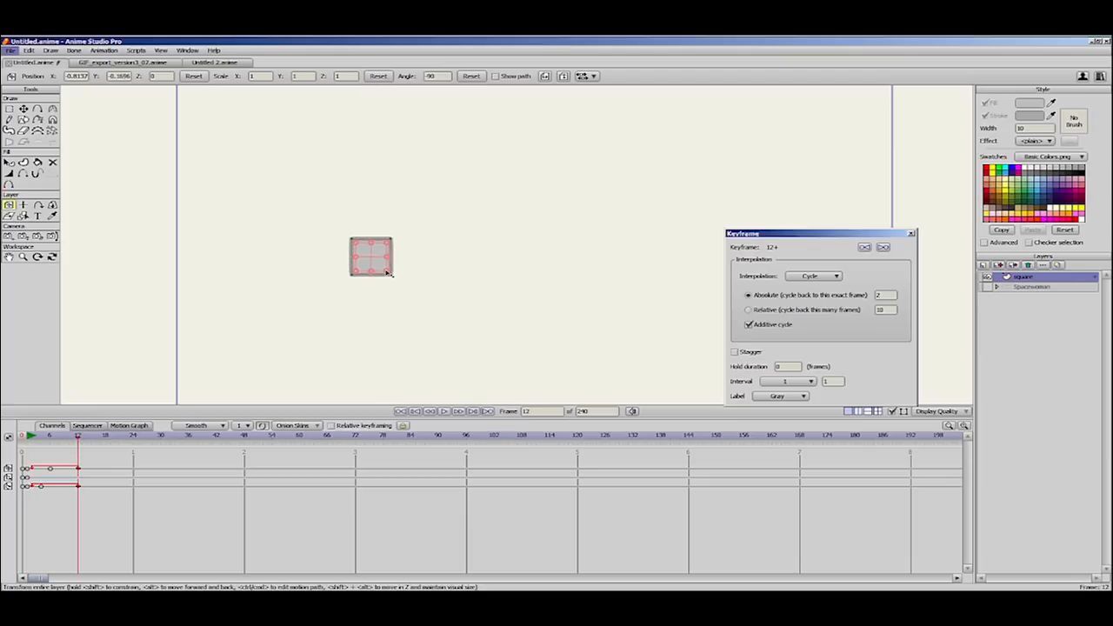
pyautogui.moveTo(387, 274); pyautogui.dragTo(412, 293)
# Step: Set the frame 12 scale keyframe to an additive cycle back to frame 2, and preview the growing square
pyautogui.click(77, 477)
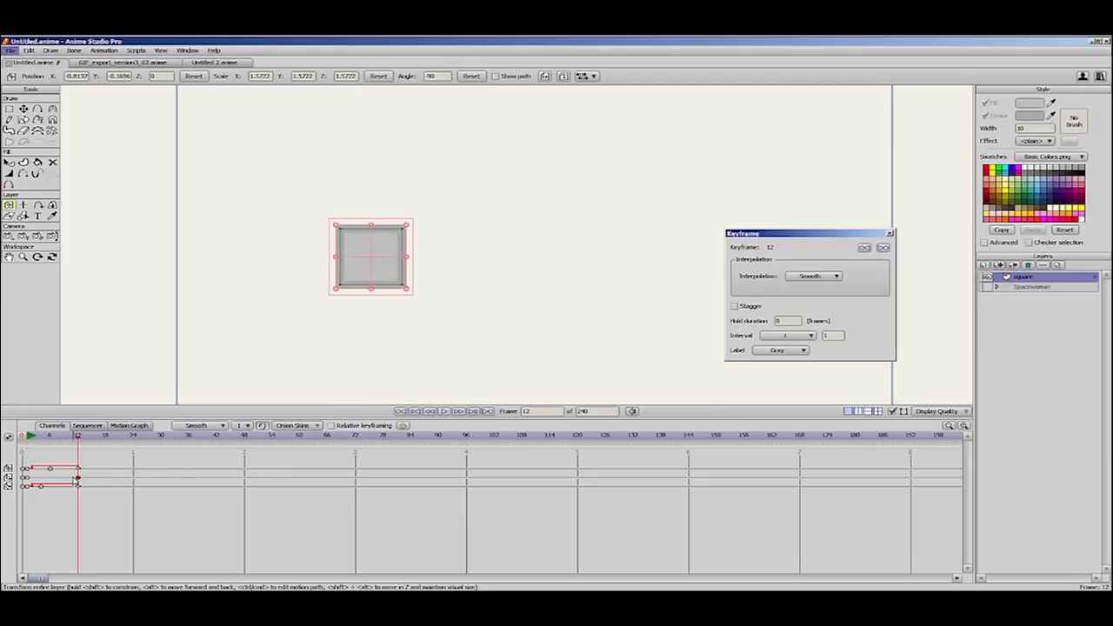
pyautogui.click(77, 480)
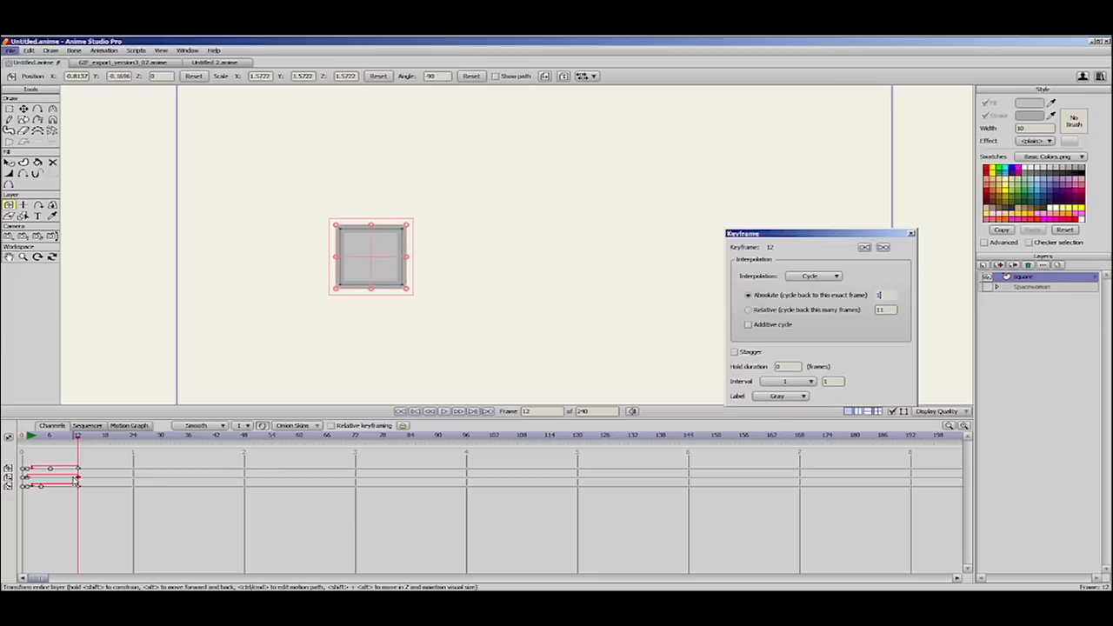
pyautogui.click(777, 327)
pyautogui.moveTo(76, 436); pyautogui.dragTo(179, 448)
pyautogui.scroll(-4, 308, 296)
pyautogui.moveTo(35, 440); pyautogui.dragTo(81, 481)
pyautogui.press('g')
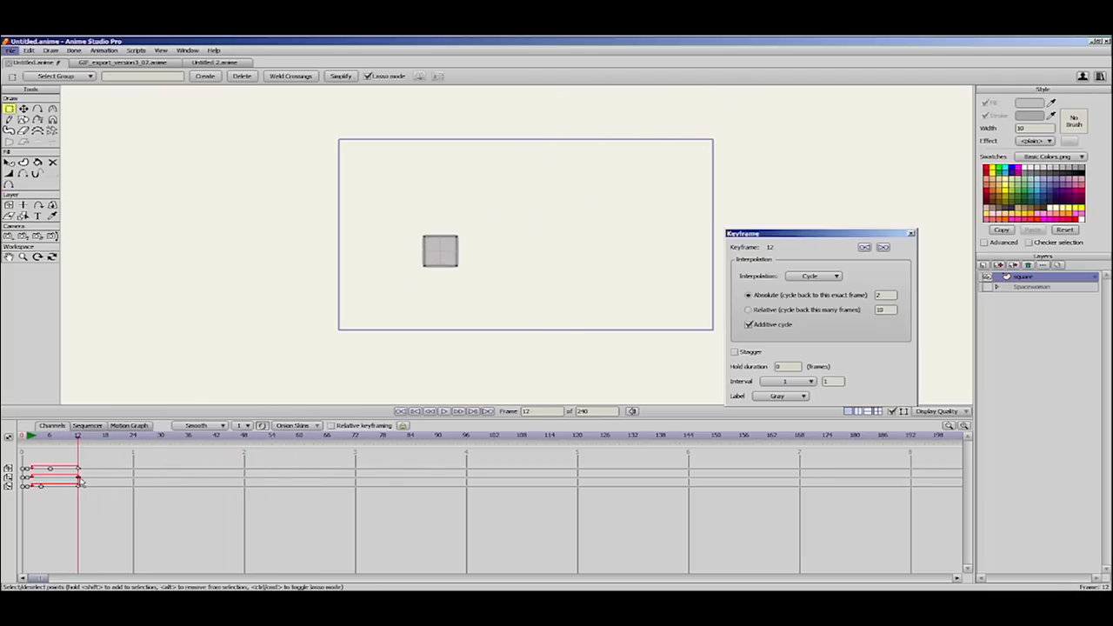
# Step: Shrink the square on frame 12 and review how its size changes through the additive cycle
pyautogui.click(8, 205)
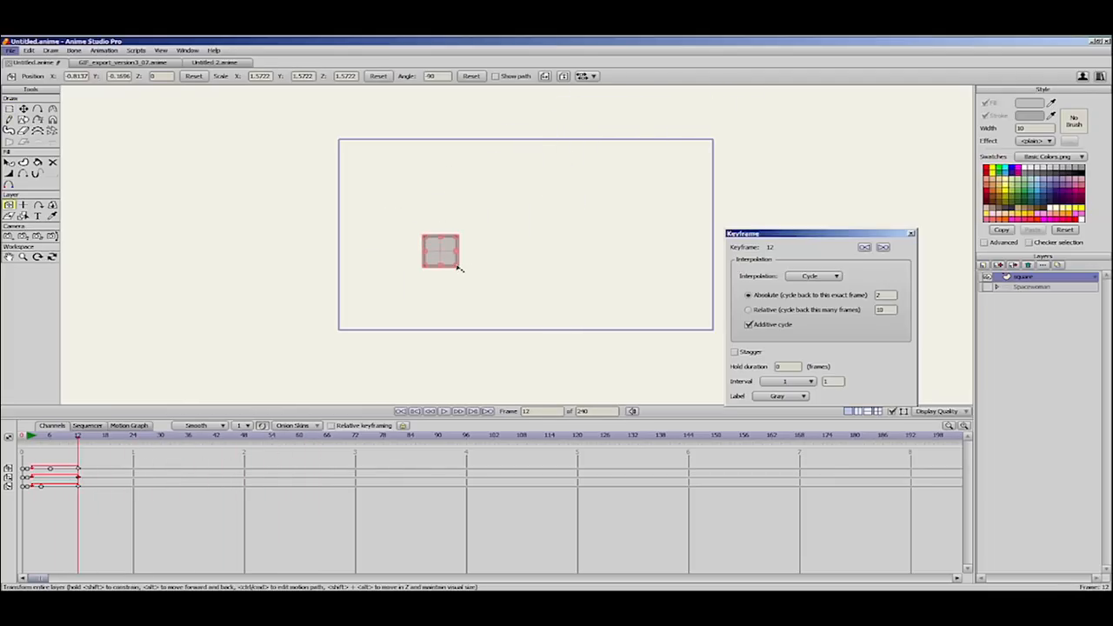
pyautogui.moveTo(460, 269); pyautogui.dragTo(450, 259)
pyautogui.press('g')
pyautogui.moveTo(32, 440); pyautogui.dragTo(54, 512)
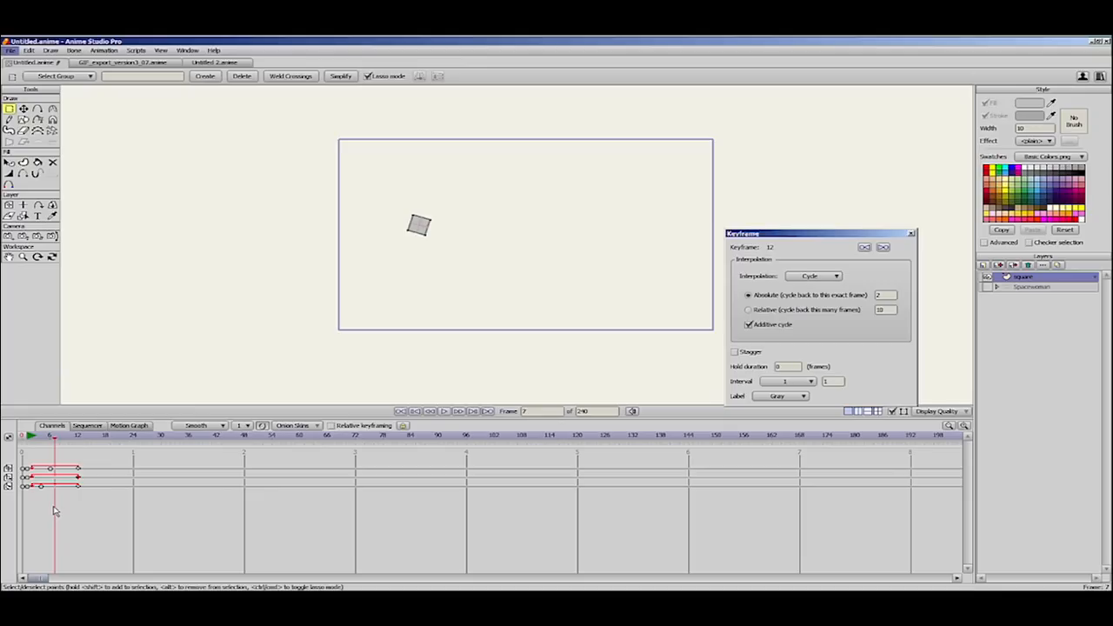
pyautogui.moveTo(53, 511); pyautogui.dragTo(36, 442)
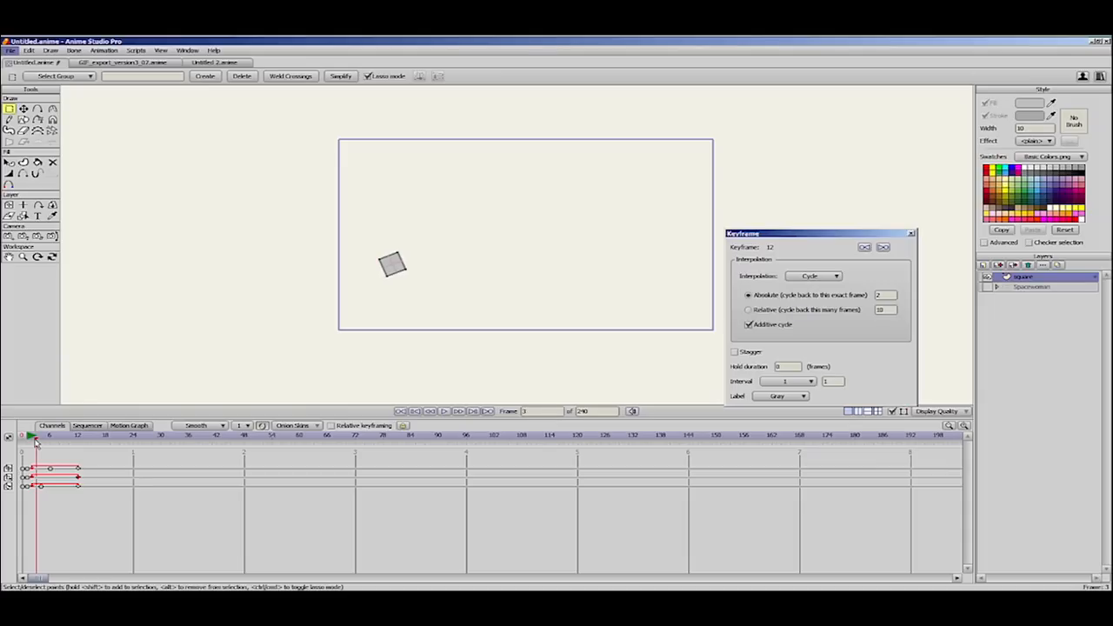
# Step: Delete all of the square's keyframes after frame 1
pyautogui.moveTo(94, 462); pyautogui.dragTo(38, 510)
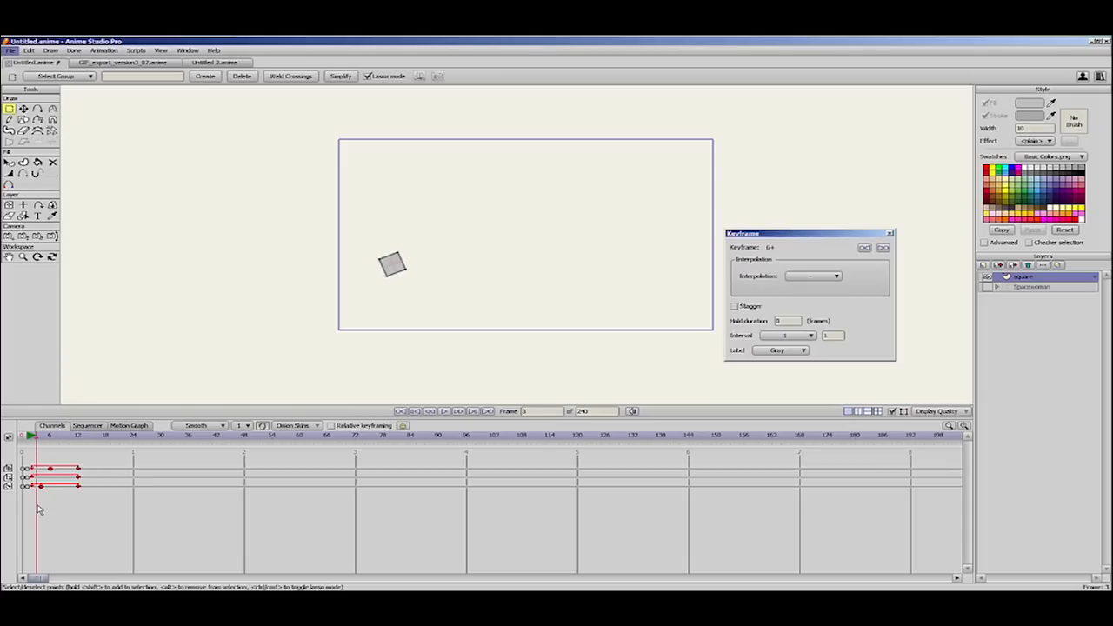
pyautogui.press('Delete')
pyautogui.moveTo(46, 441); pyautogui.dragTo(54, 446)
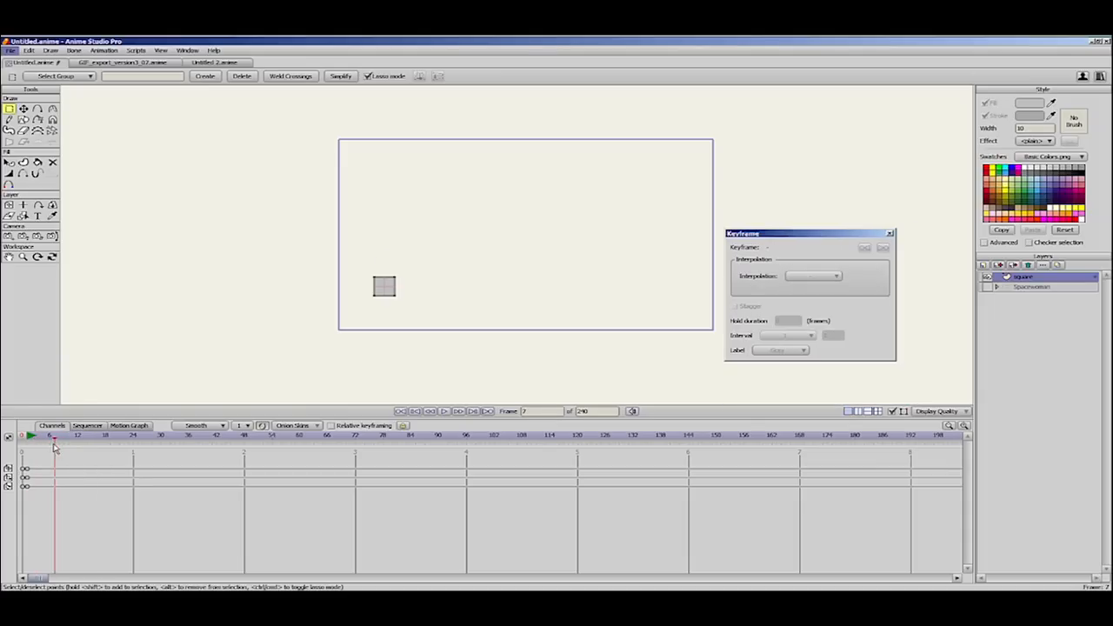
# Step: Animate the square layer's position with keyframes on frames 7 and 16, and place the last position keyframe on frame 24
pyautogui.press('m')
pyautogui.moveTo(384, 290); pyautogui.dragTo(339, 284)
pyautogui.click(96, 442)
pyautogui.click(153, 443)
pyautogui.moveTo(28, 441); pyautogui.dragTo(59, 457)
pyautogui.click(90, 486)
pyautogui.moveTo(150, 469); pyautogui.dragTo(133, 468)
# Step: Set the square's frame 24 position keyframe to an additive cycle back to frame 2, and preview the motion
pyautogui.click(129, 485)
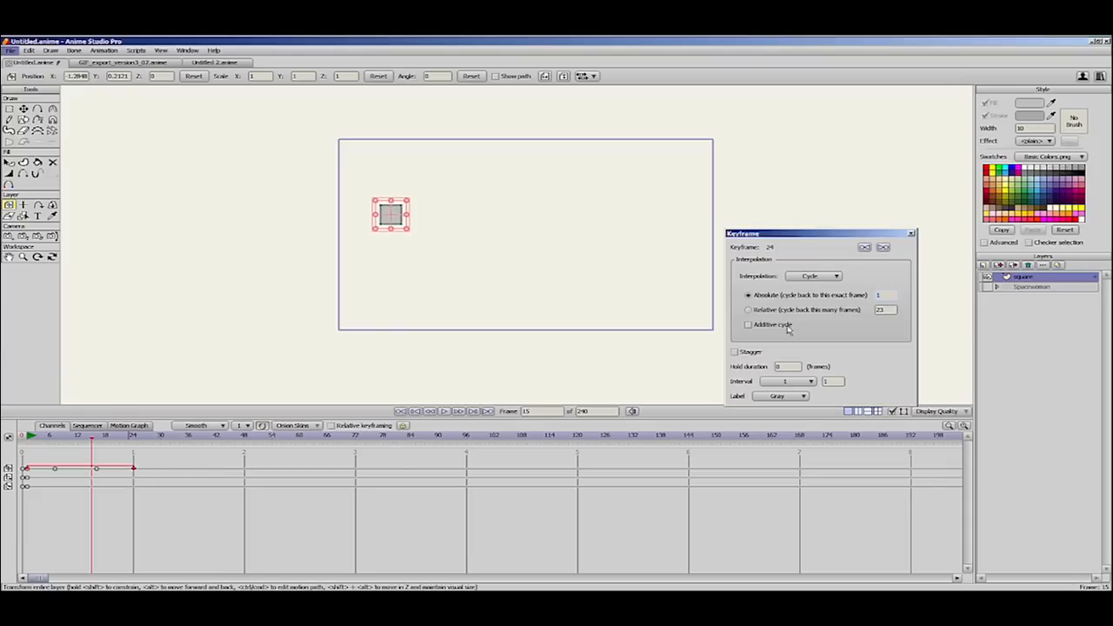
pyautogui.click(748, 324)
pyautogui.write('2')
pyautogui.click(474, 489)
pyautogui.moveTo(78, 438); pyautogui.dragTo(28, 454)
pyautogui.press('g')
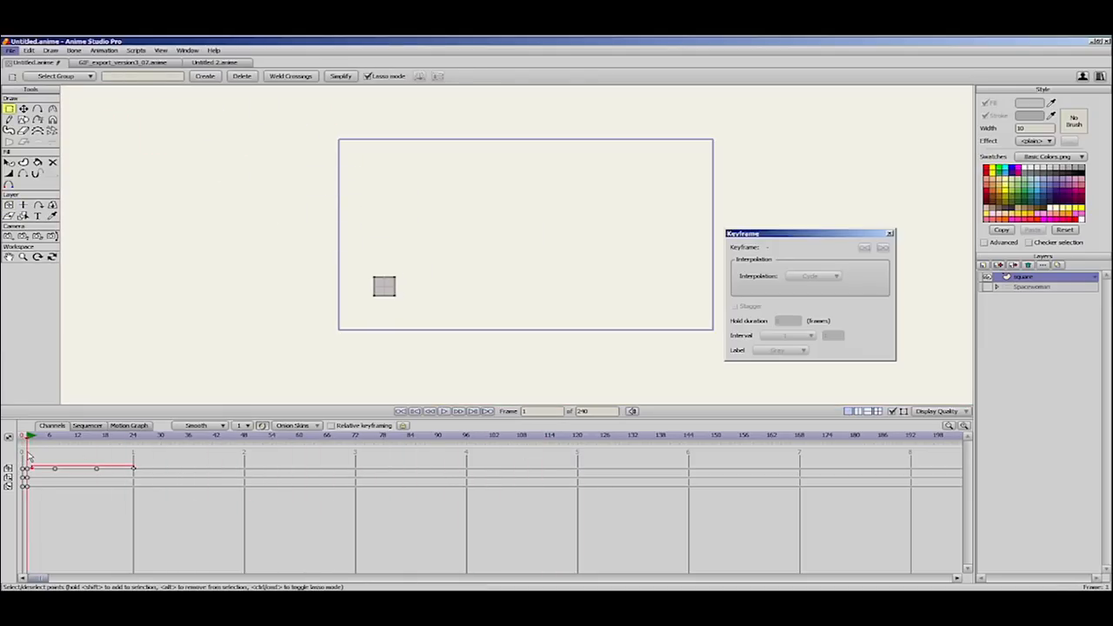
pyautogui.click(984, 266)
pyautogui.click(1026, 311)
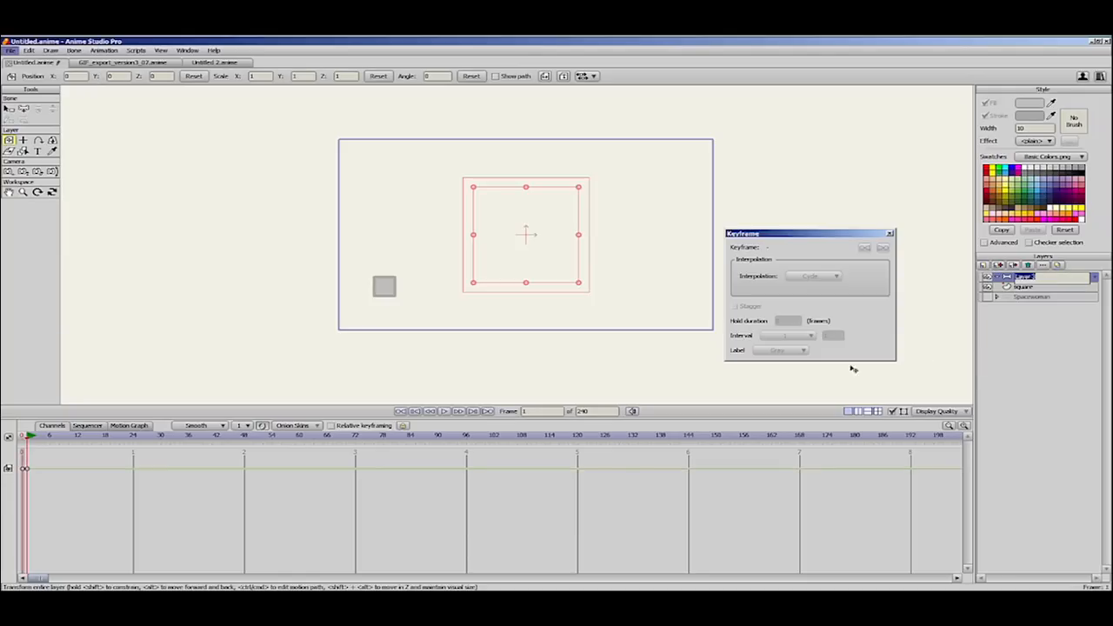
pyautogui.moveTo(632, 308); pyautogui.dragTo(622, 319)
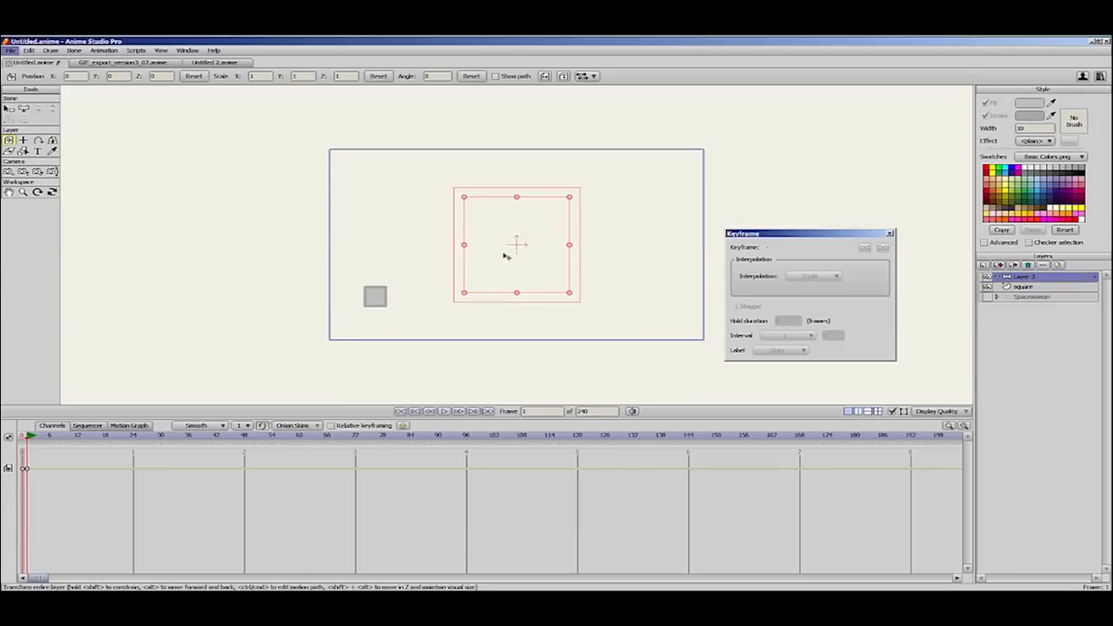
pyautogui.press('a')
pyautogui.scroll(2, 565, 247)
pyautogui.moveTo(516, 243); pyautogui.dragTo(517, 183)
pyautogui.hotkey('ctrl', 'z')
pyautogui.click(23, 437)
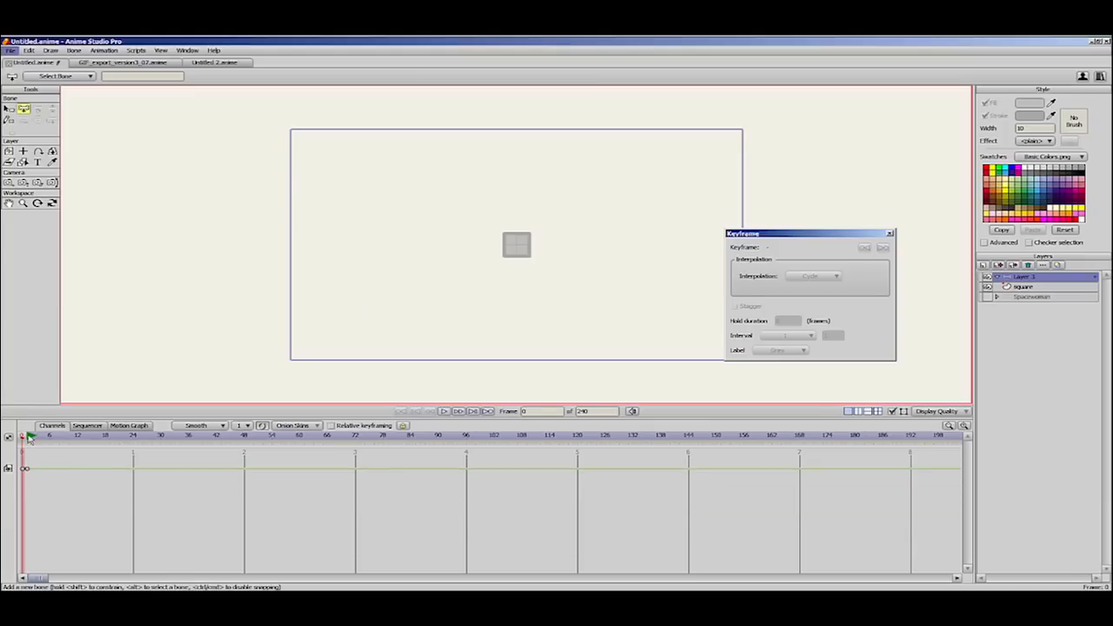
pyautogui.hotkey('ctrl', 'z')
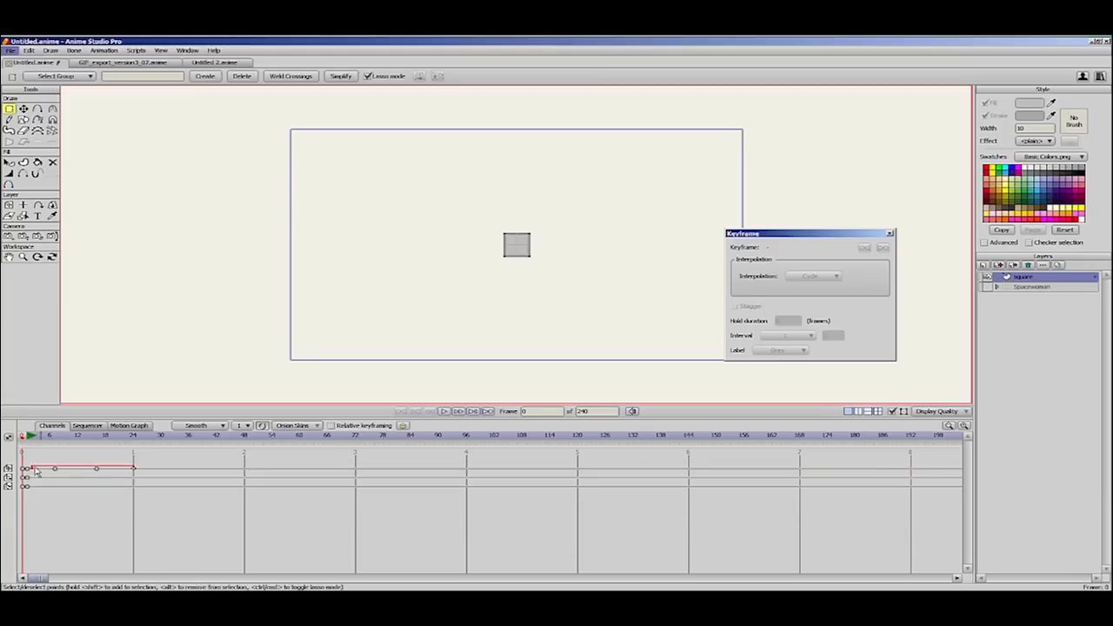
# Step: Add a new bone layer, hide the square layer, and draw one vertical bone upward from the canvas centre
pyautogui.click(984, 266)
pyautogui.click(1029, 310)
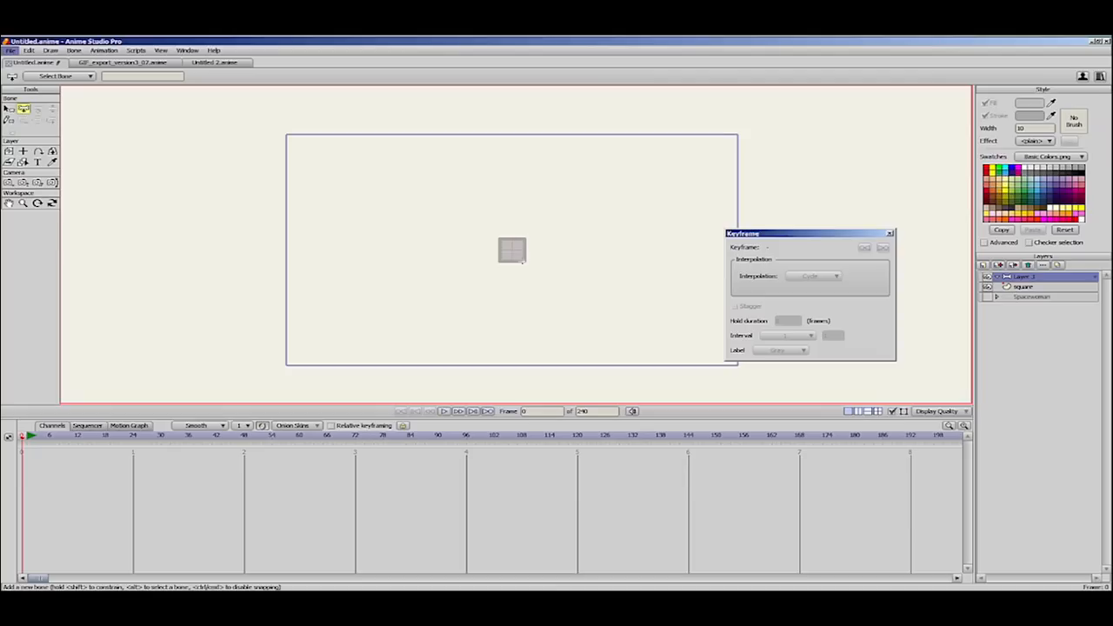
pyautogui.click(987, 287)
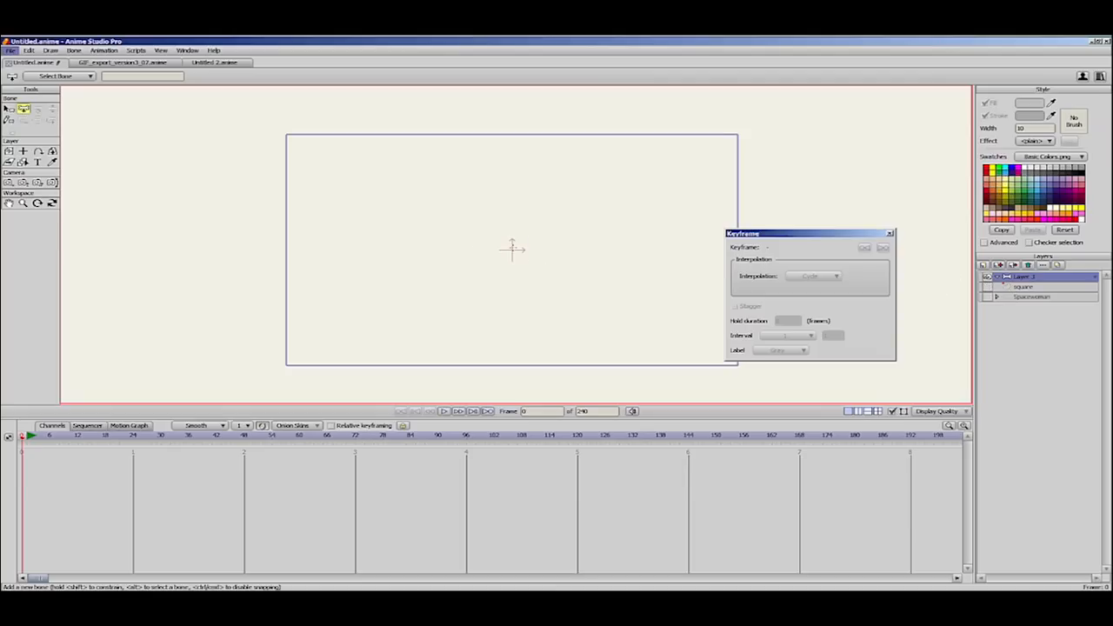
pyautogui.moveTo(512, 250); pyautogui.dragTo(514, 174)
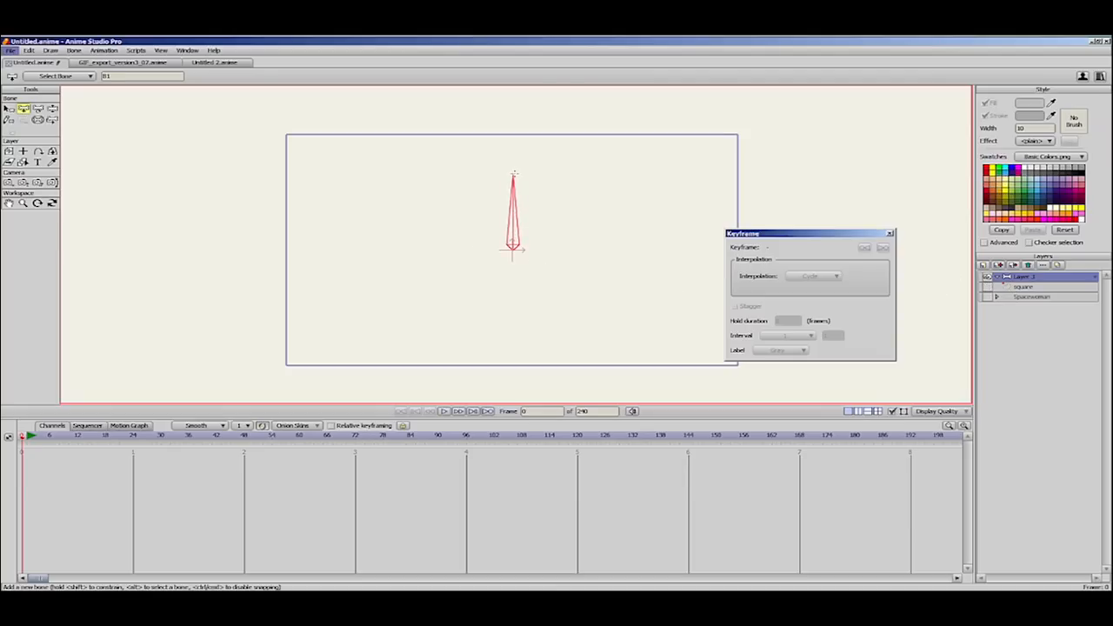
# Step: Key the bone upright on frame 1, rotate it to about 96.4° on frame 3, and swing it to about 47.5° by frame 15
pyautogui.click(29, 436)
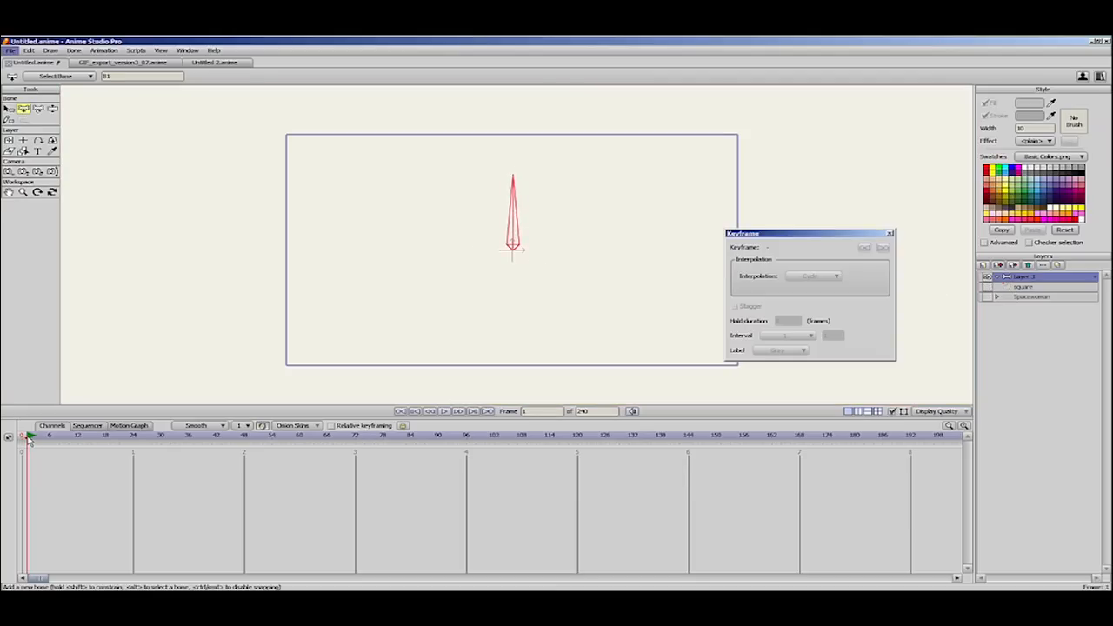
pyautogui.press('t')
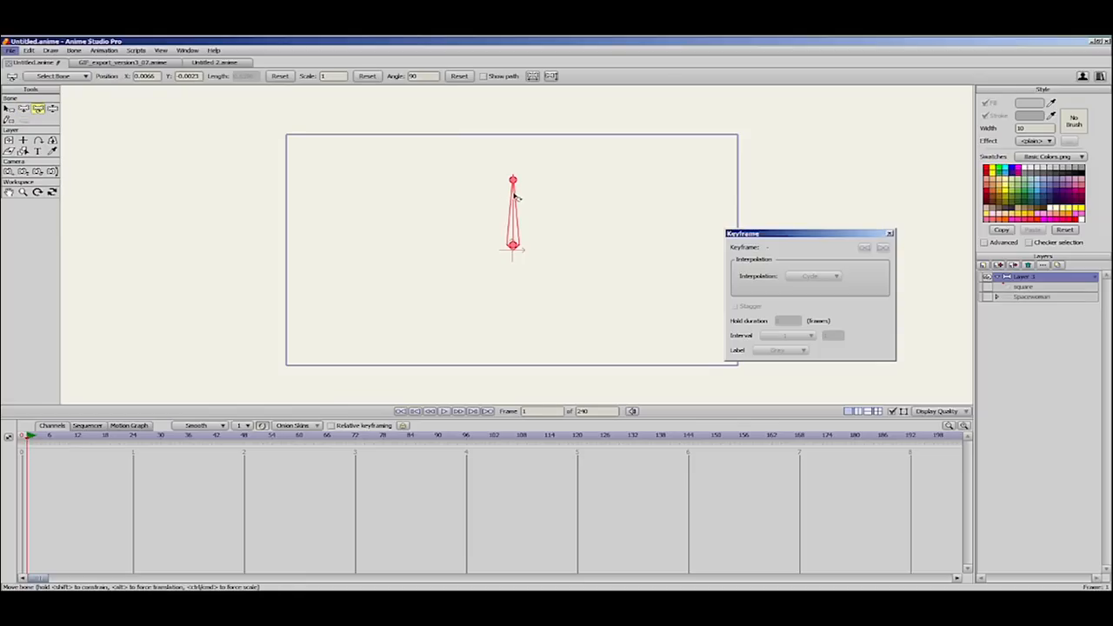
pyautogui.click(515, 200)
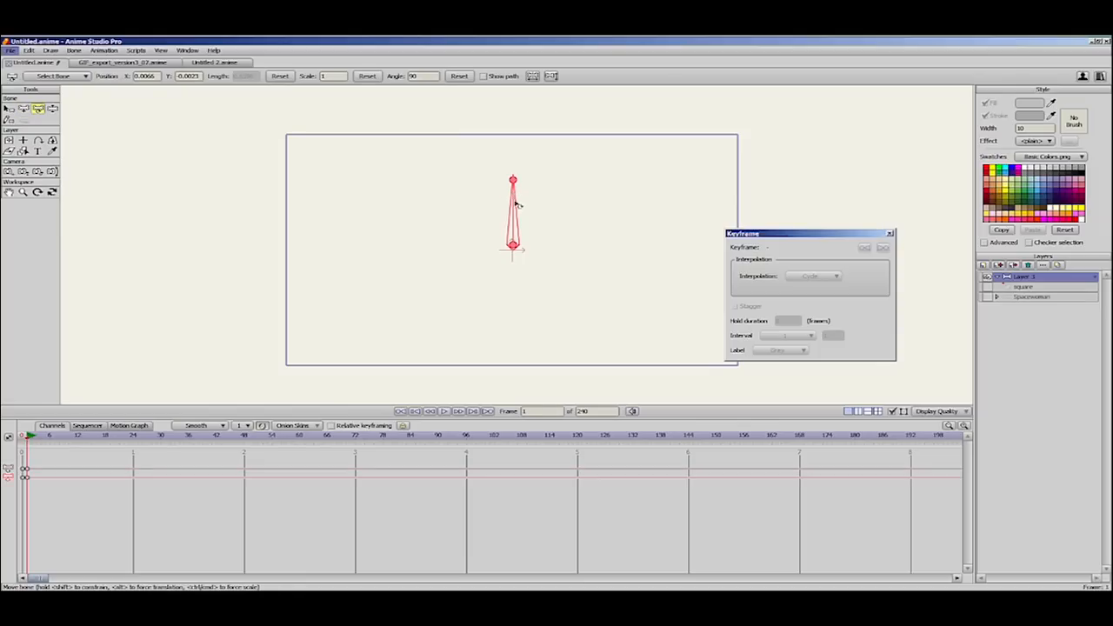
pyautogui.click(37, 437)
pyautogui.moveTo(511, 201); pyautogui.dragTo(505, 201)
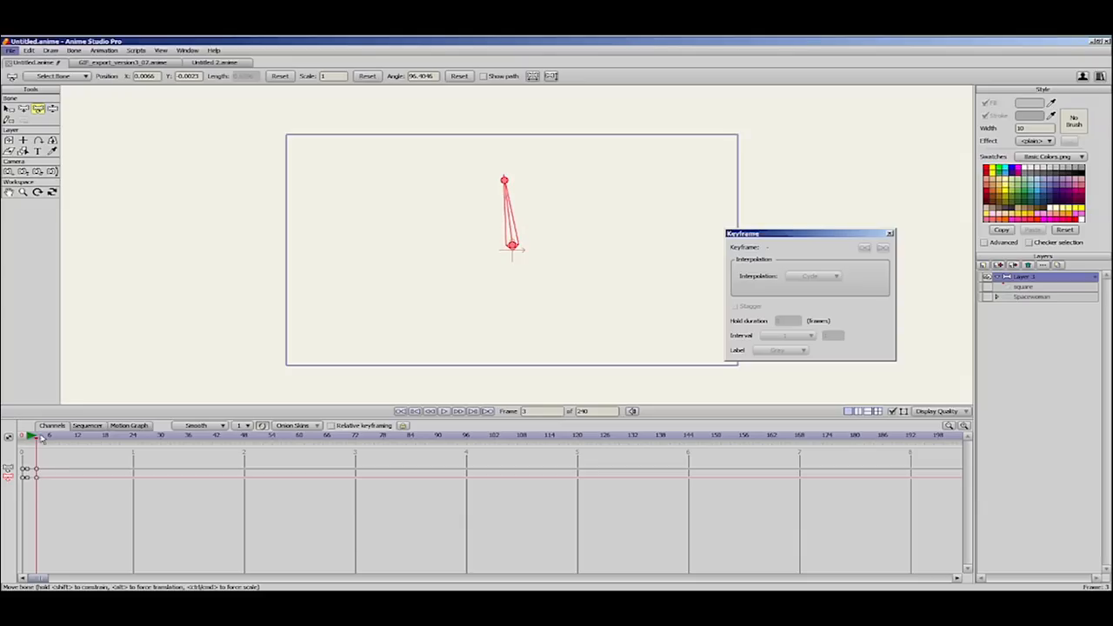
pyautogui.moveTo(68, 436); pyautogui.dragTo(88, 443)
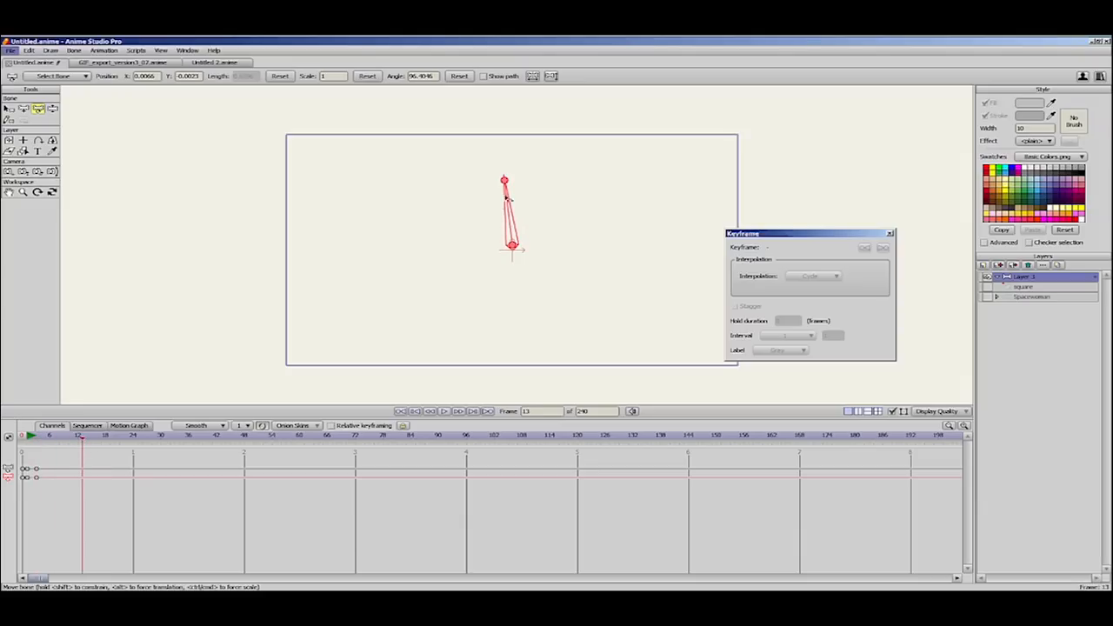
pyautogui.moveTo(507, 200); pyautogui.dragTo(544, 214)
pyautogui.click(92, 439)
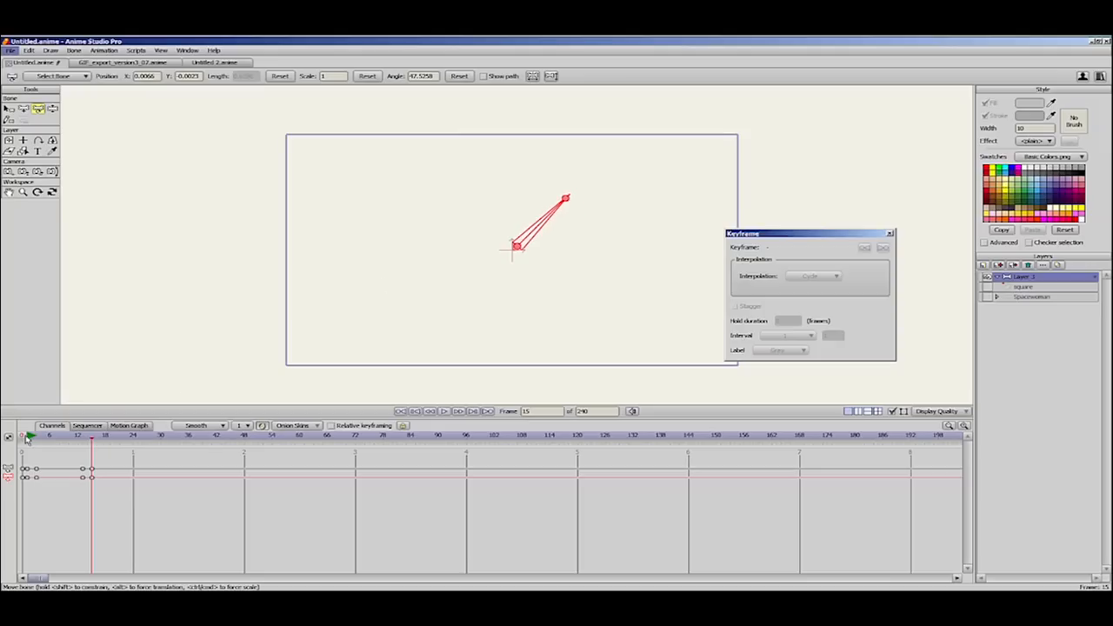
# Step: Set the bone's frame 15 keyframes to an additive cycle back to frame 2, and preview the continuing rotation
pyautogui.moveTo(26, 438); pyautogui.dragTo(88, 493)
pyautogui.click(25, 476)
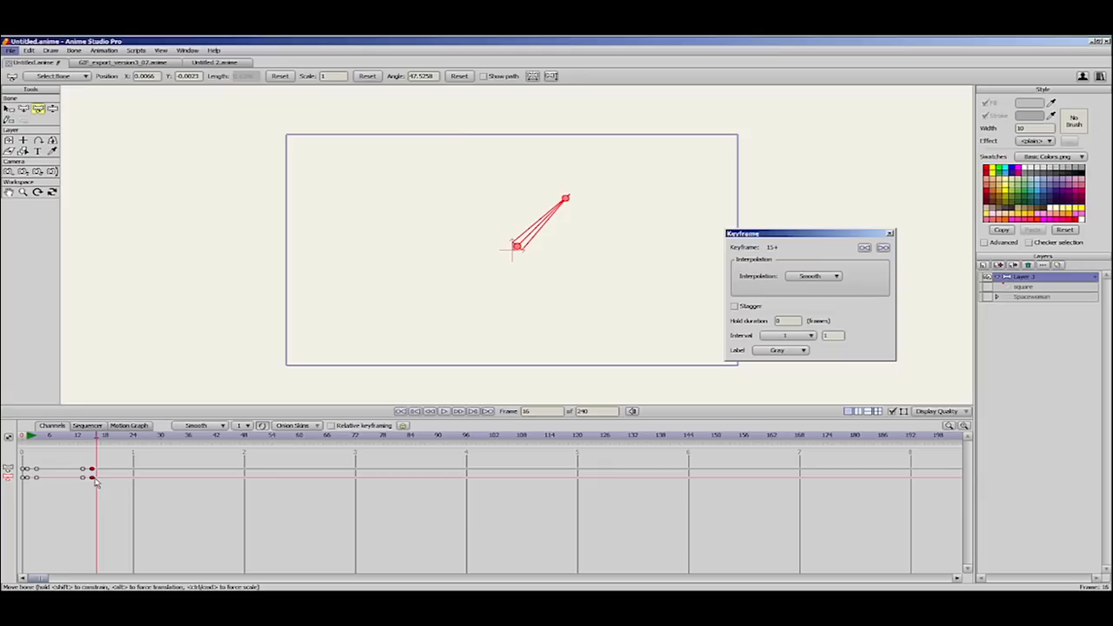
pyautogui.click(822, 277)
pyautogui.click(848, 362)
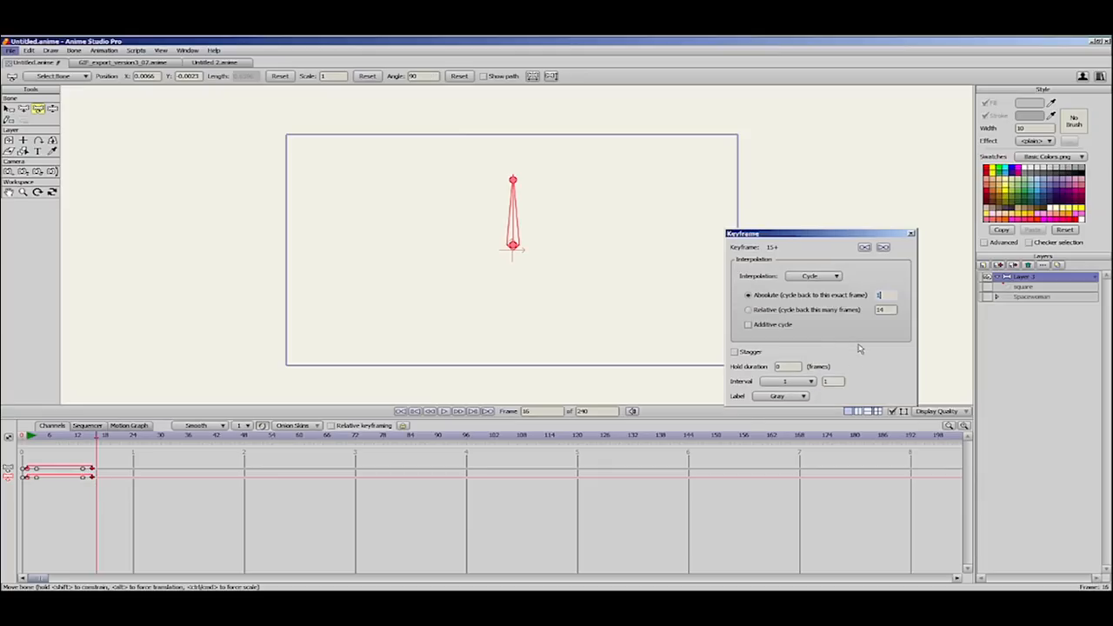
pyautogui.write('2')
pyautogui.click(787, 329)
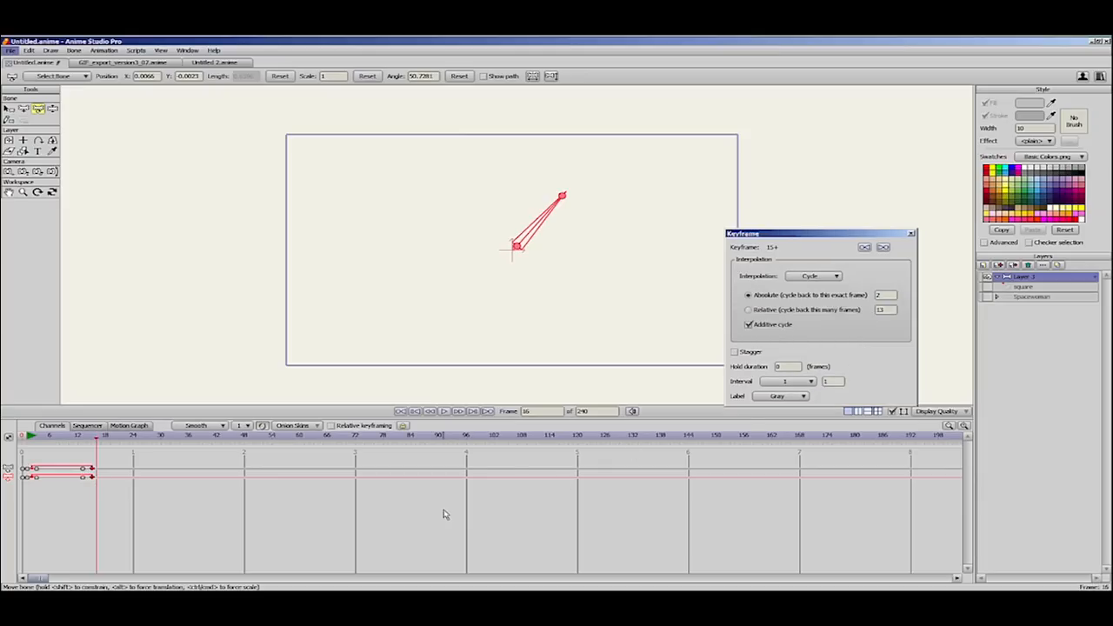
pyautogui.click(37, 436)
pyautogui.moveTo(42, 440); pyautogui.dragTo(216, 435)
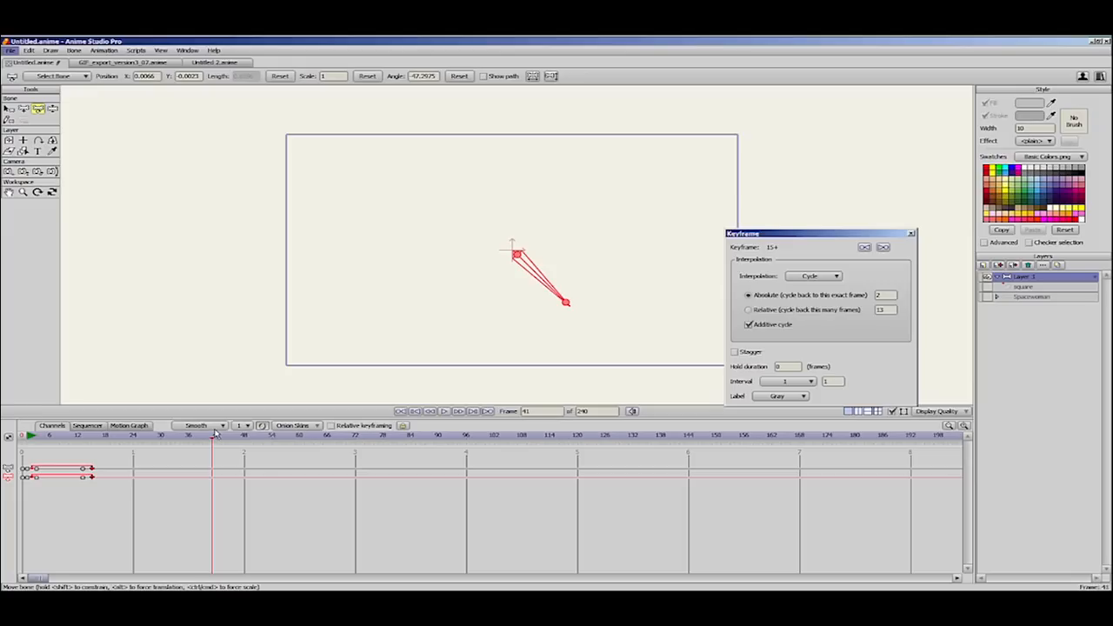
# Step: Show and select the Spacewoman layer, activate Manipulate Bones, and return to frame 1
pyautogui.click(1022, 296)
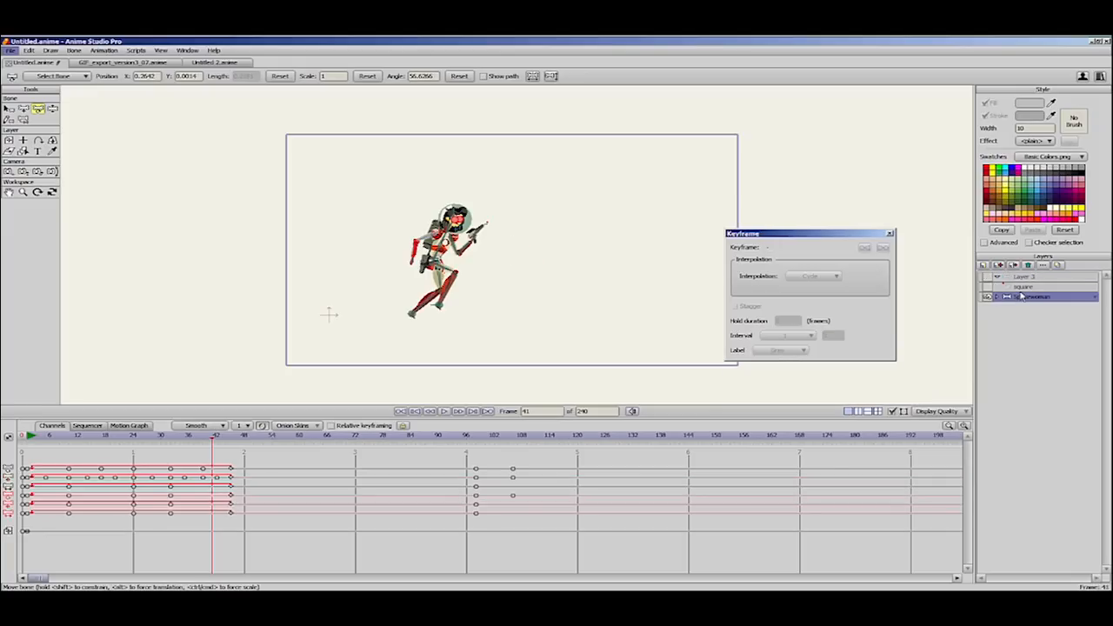
pyautogui.press('z')
pyautogui.hotkey('shift', 'Left')
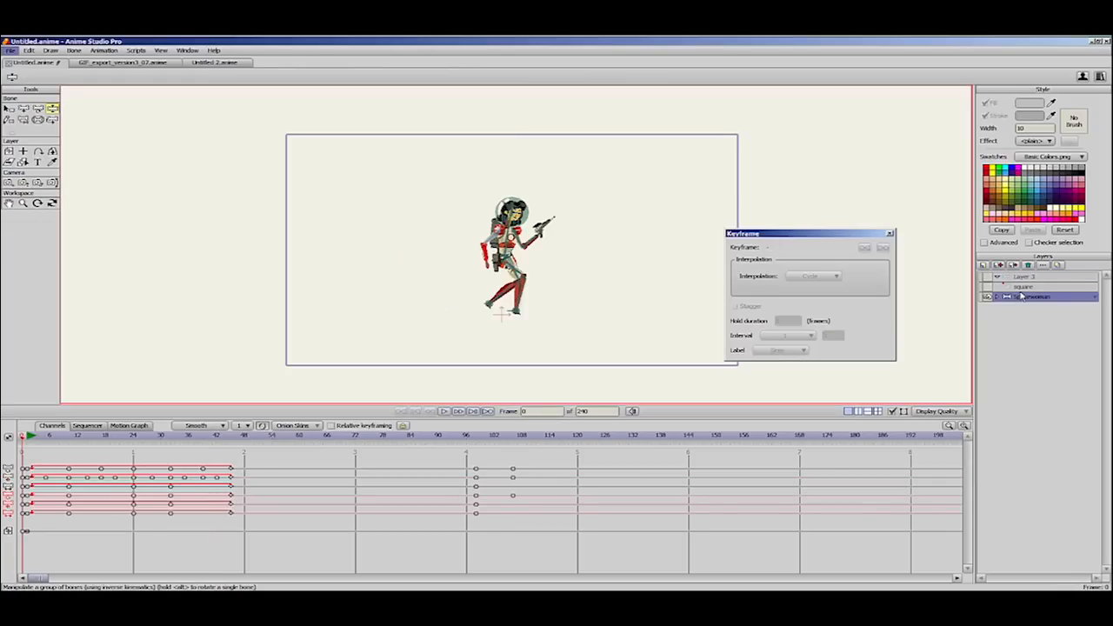
pyautogui.press('Right')
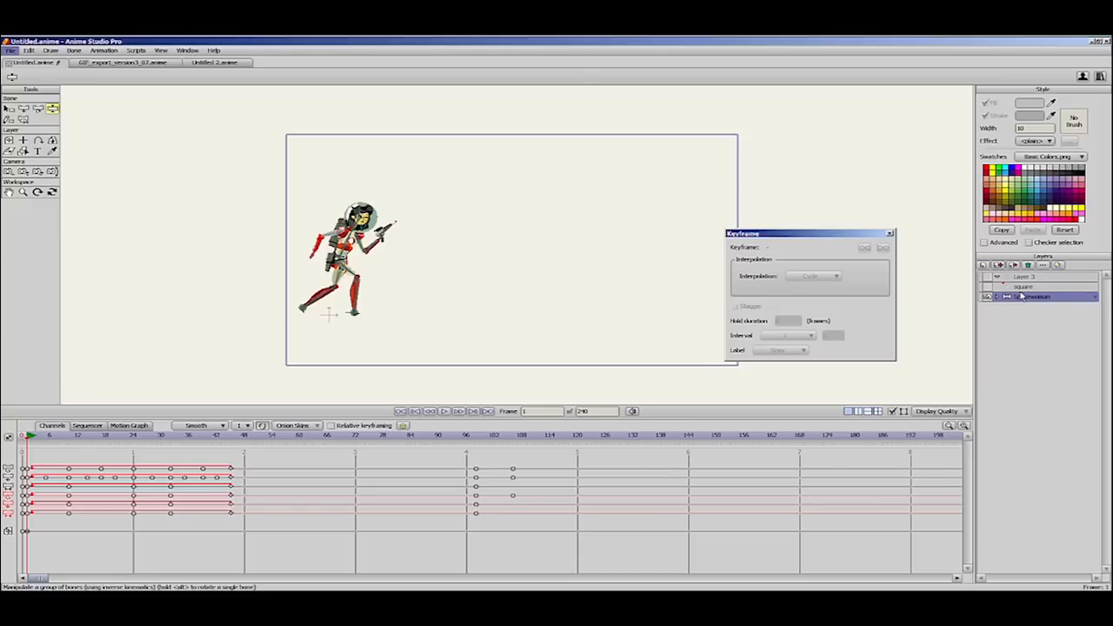